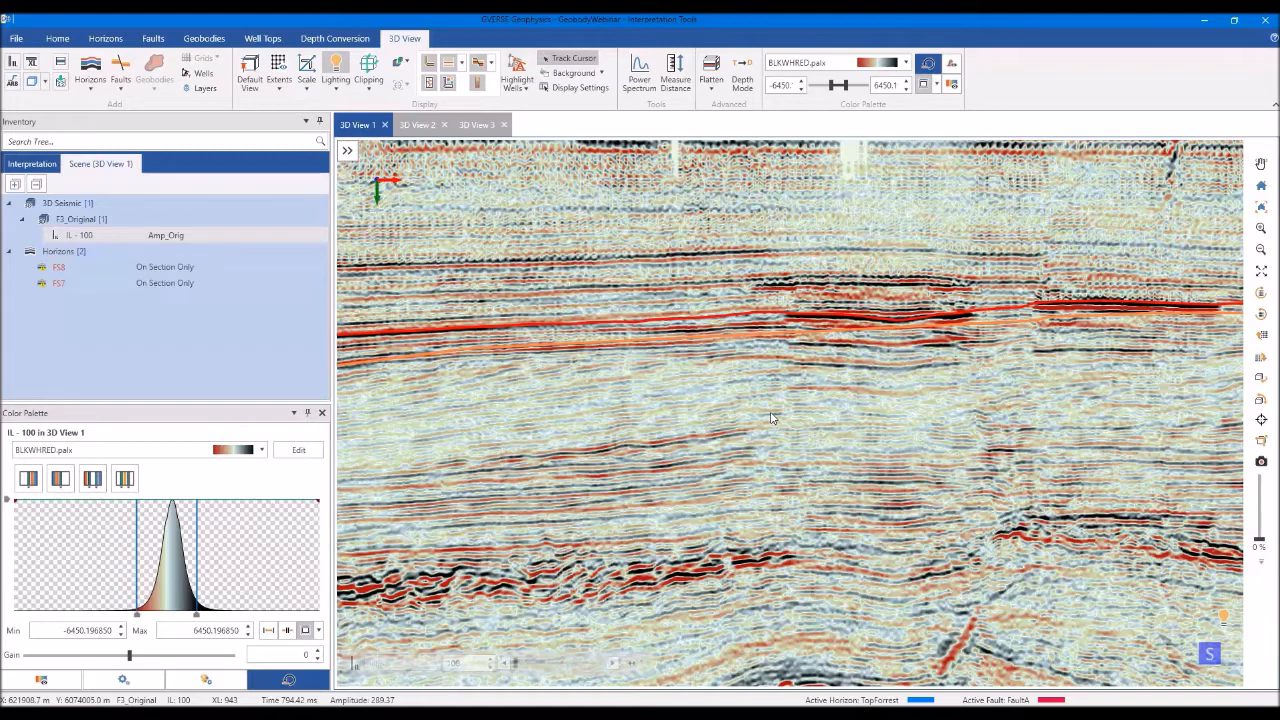
- Change the data version of inline 100 to Average Energy and inspect the strong anomalies along the horizons
right_click(757, 401)
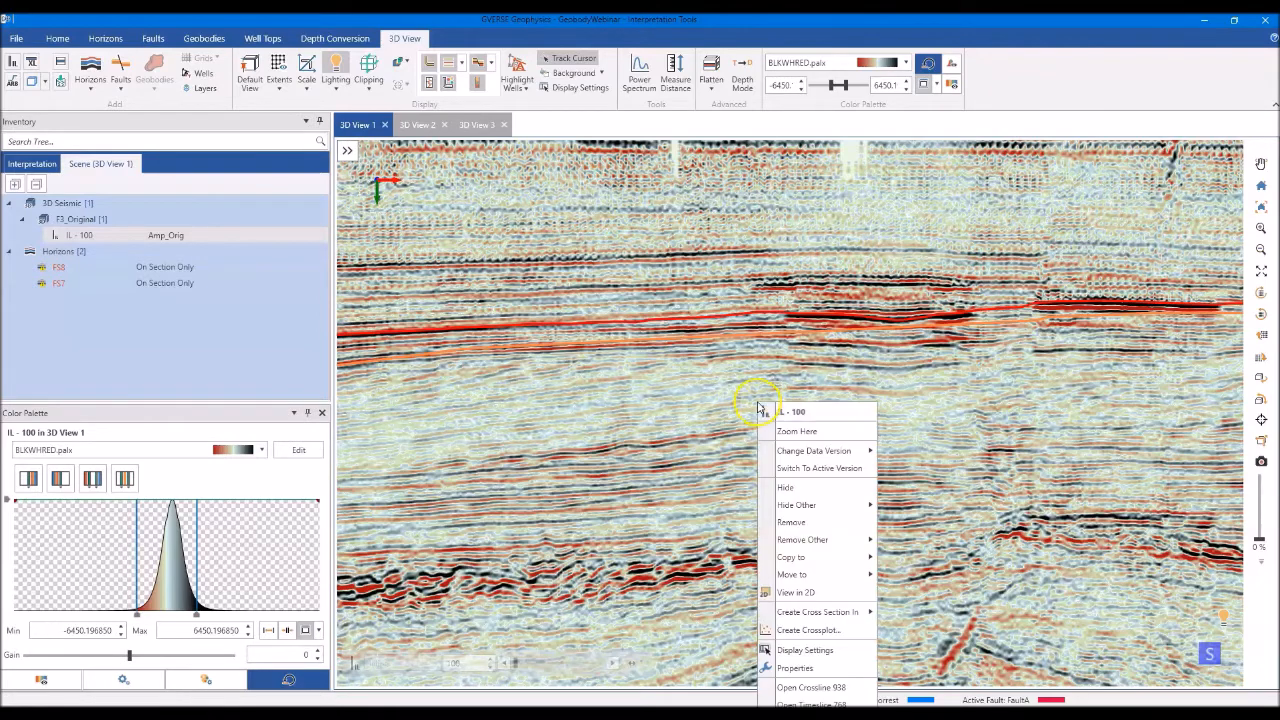
mouse_move(779, 460)
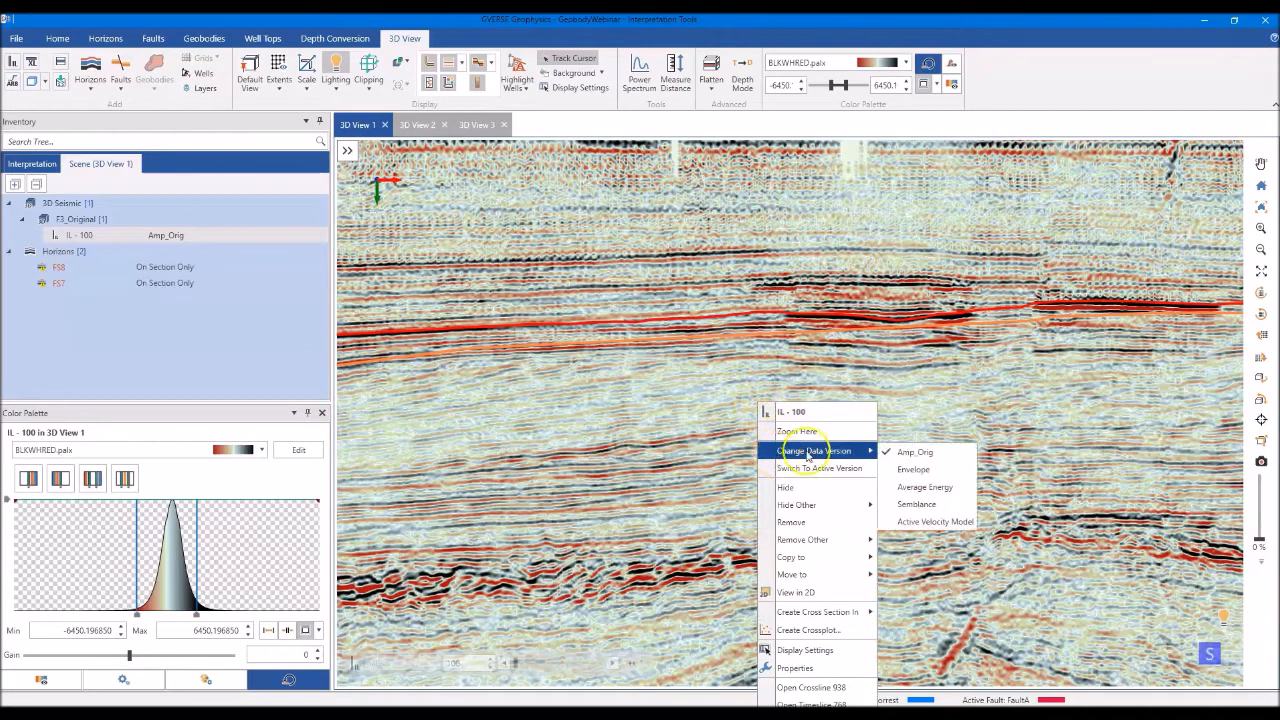
left_click(913, 490)
left_click_drag(930, 458, 773, 413)
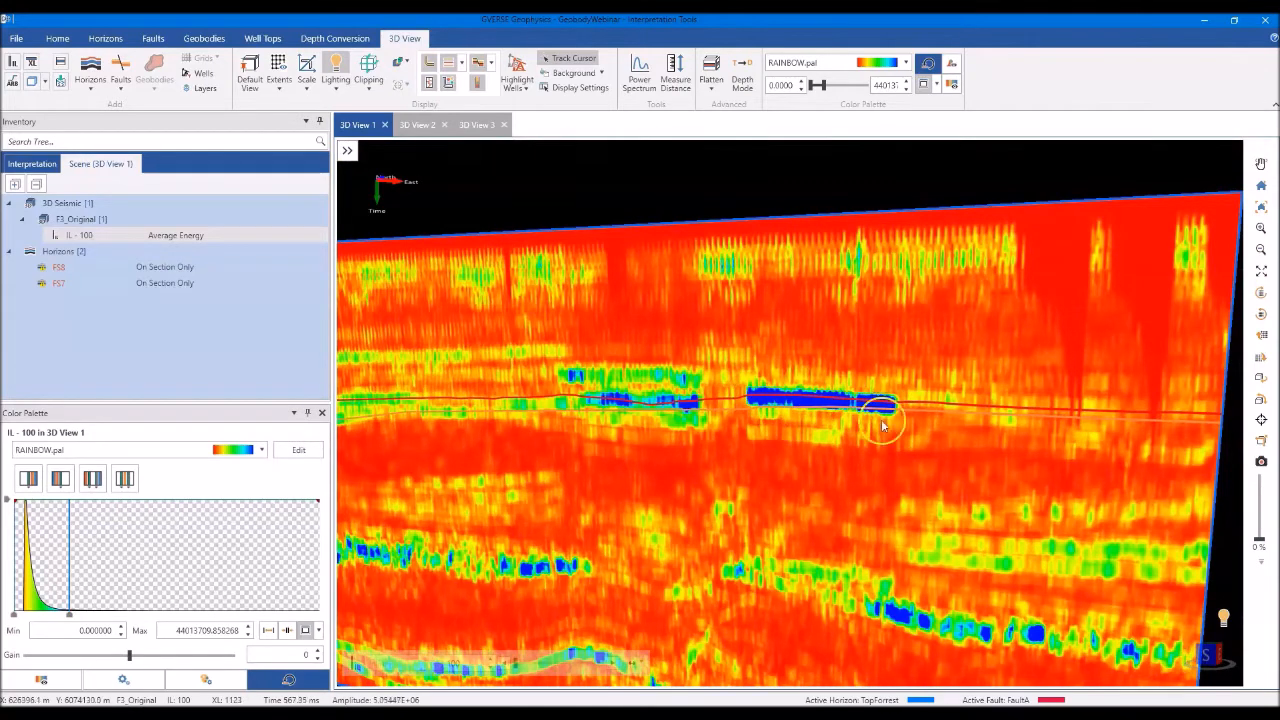
left_click_drag(781, 431, 777, 411)
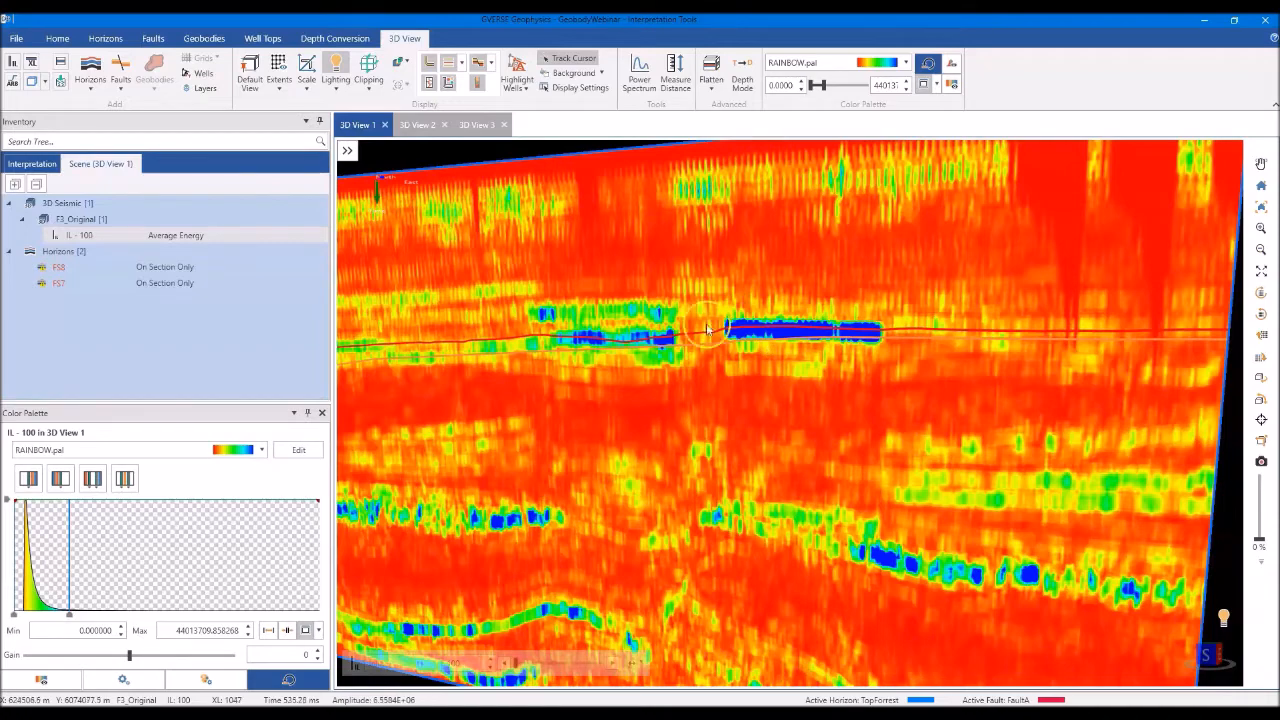
- Inspect Probe 01 in 3D View 2 from several sides and render it as a volume
left_click(419, 124)
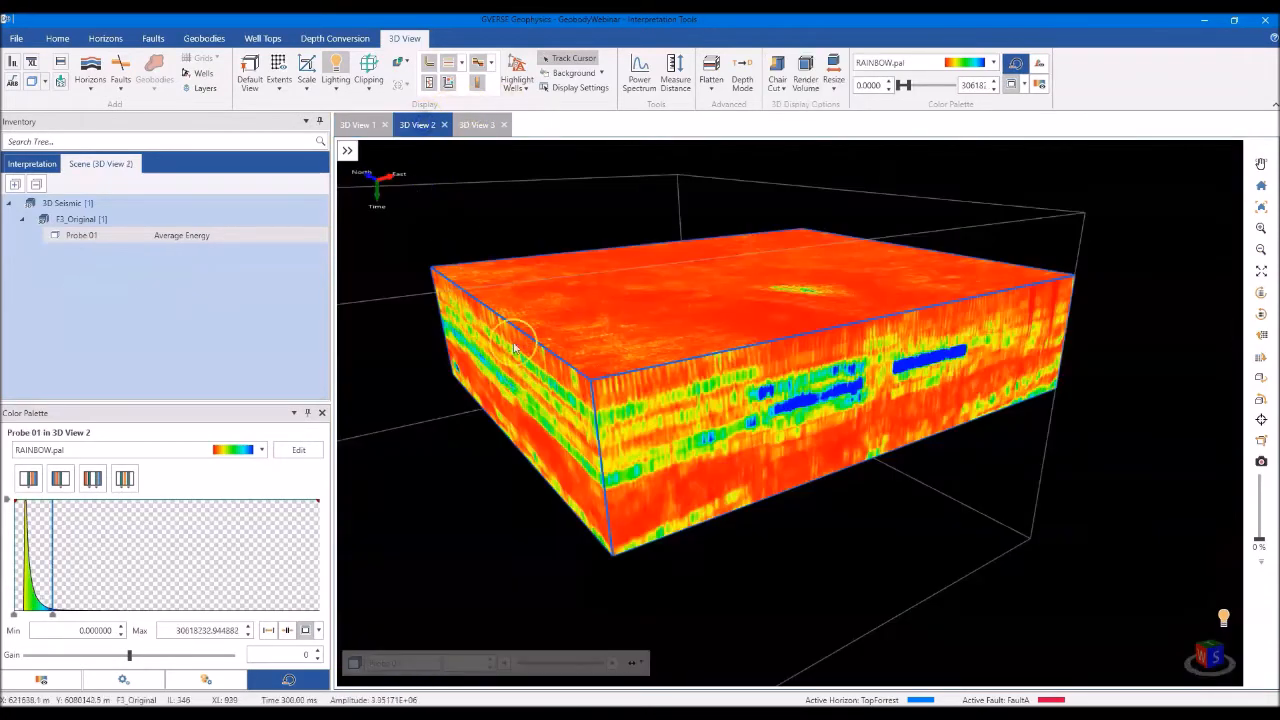
middle_click_drag(784, 424, 705, 434)
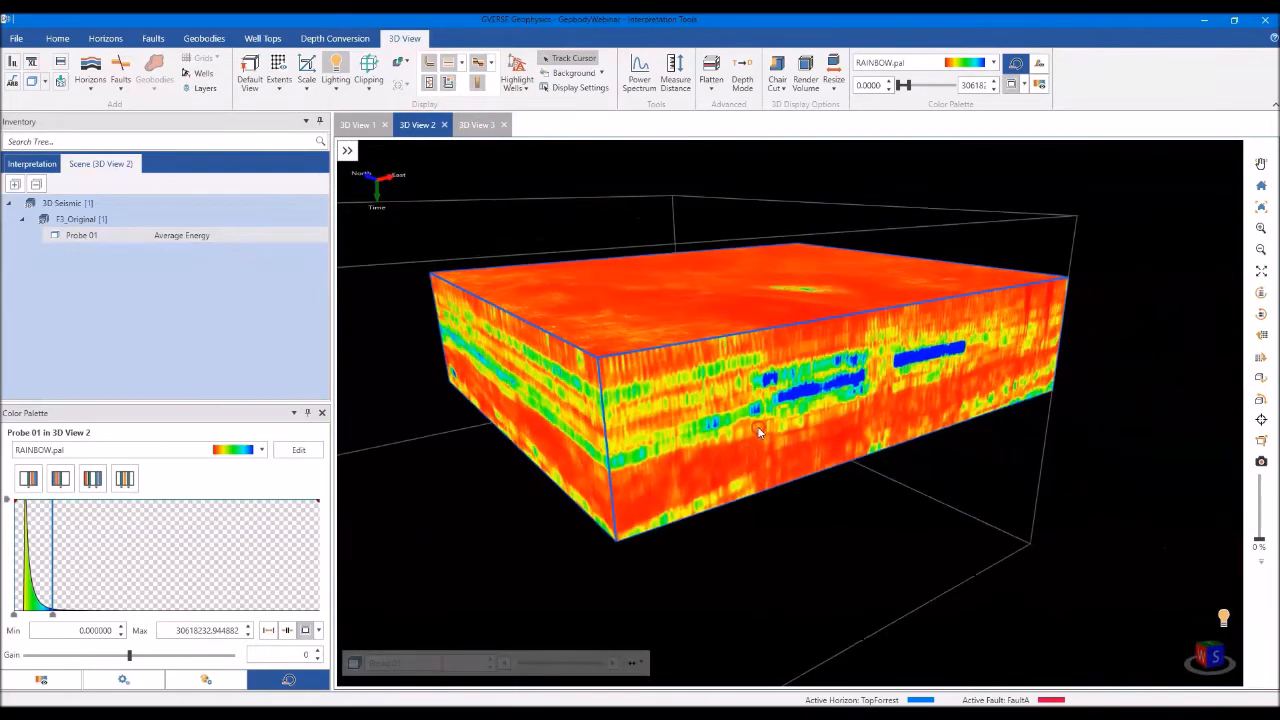
middle_click_drag(760, 428, 815, 423)
left_click_drag(815, 425, 406, 396)
mouse_move(710, 424)
left_mouse_down()
mouse_move(720, 402)
mouse_move(727, 428)
mouse_move(698, 446)
left_mouse_up()
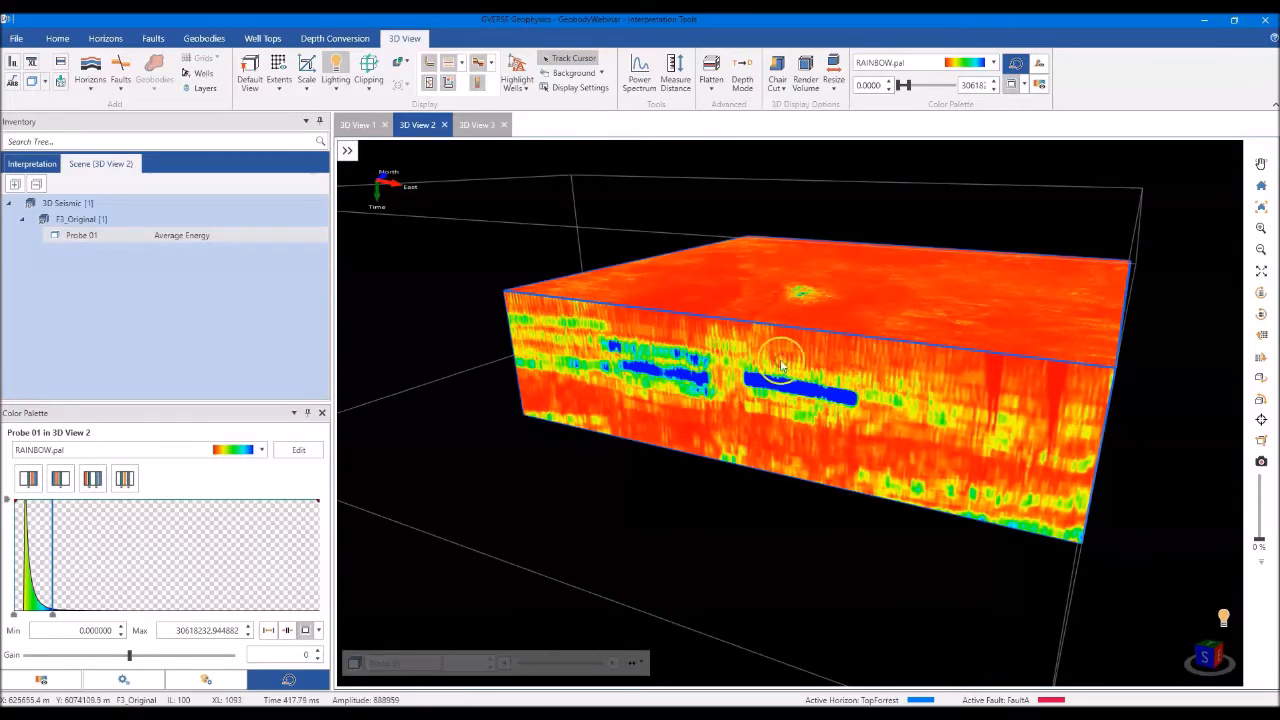
left_click_drag(832, 420, 814, 424)
left_click_drag(880, 359, 878, 363)
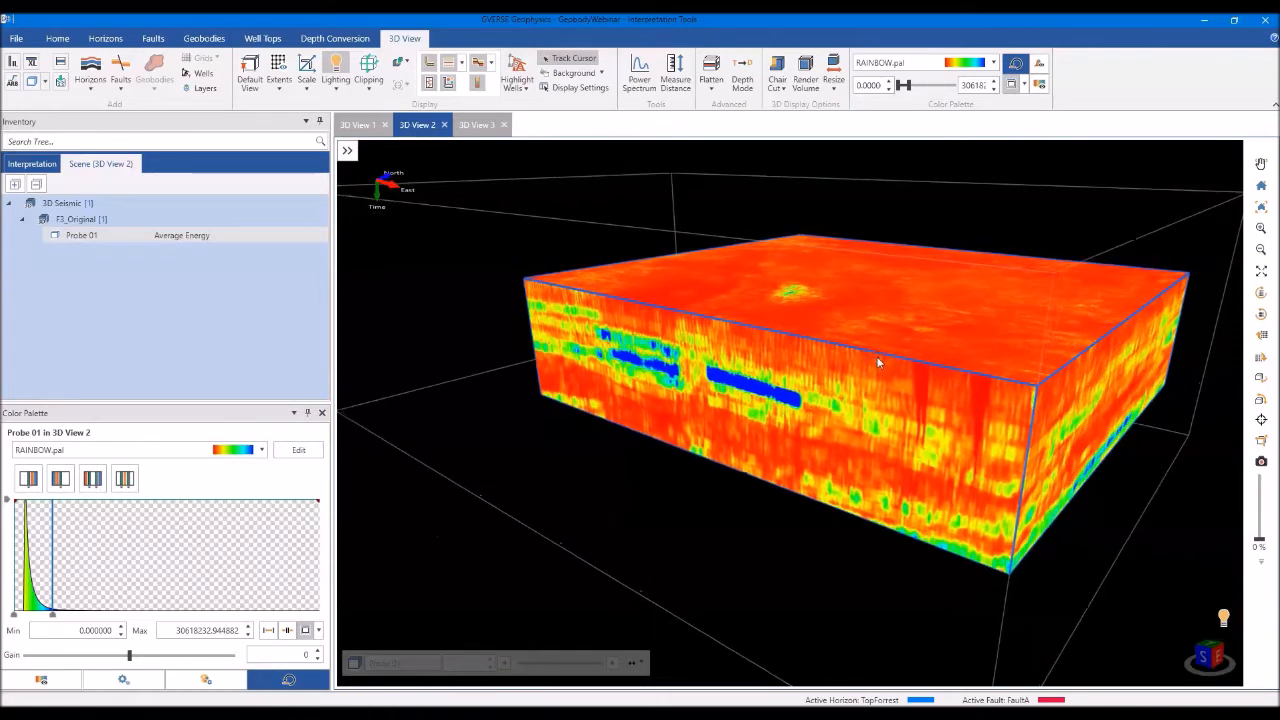
left_click(806, 80)
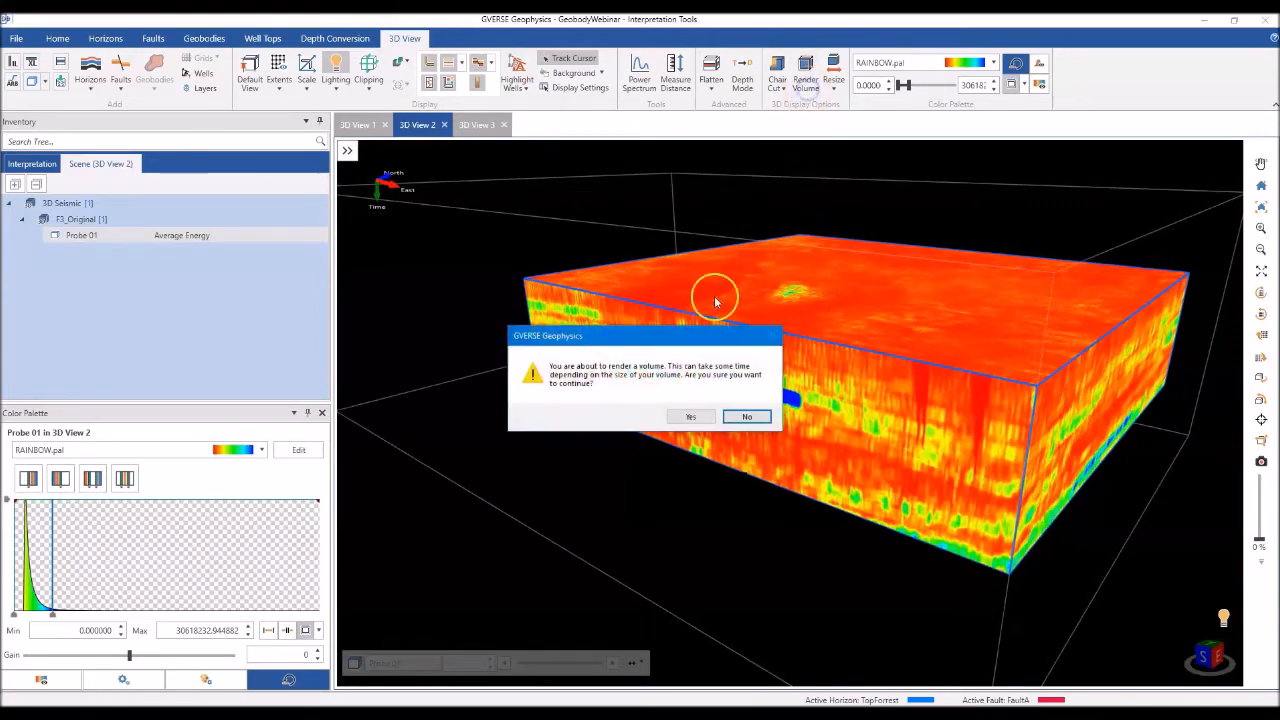
left_click(690, 416)
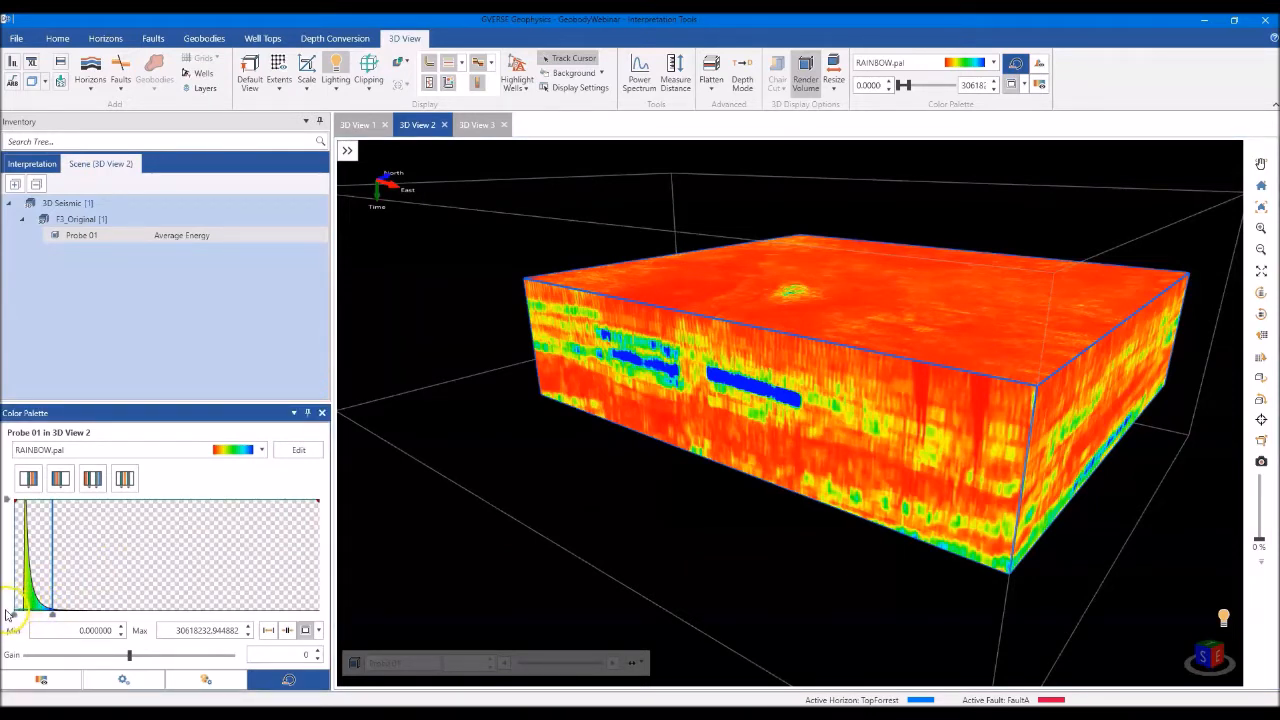
- Make Probe 01's low average-energy values transparent so only the blue high-energy bodies show, and examine them from several angles
left_click_drag(8, 613, 18, 612)
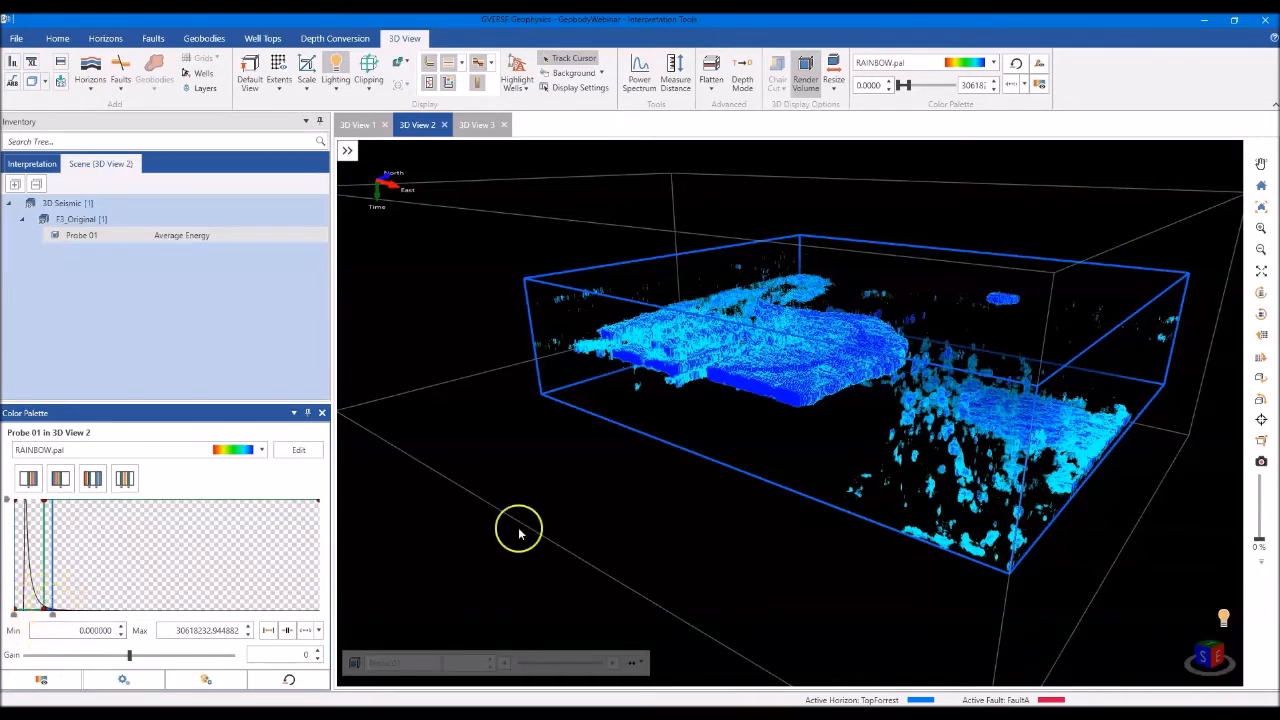
left_click_drag(614, 477, 657, 506)
scroll(634, 489, "up", 3)
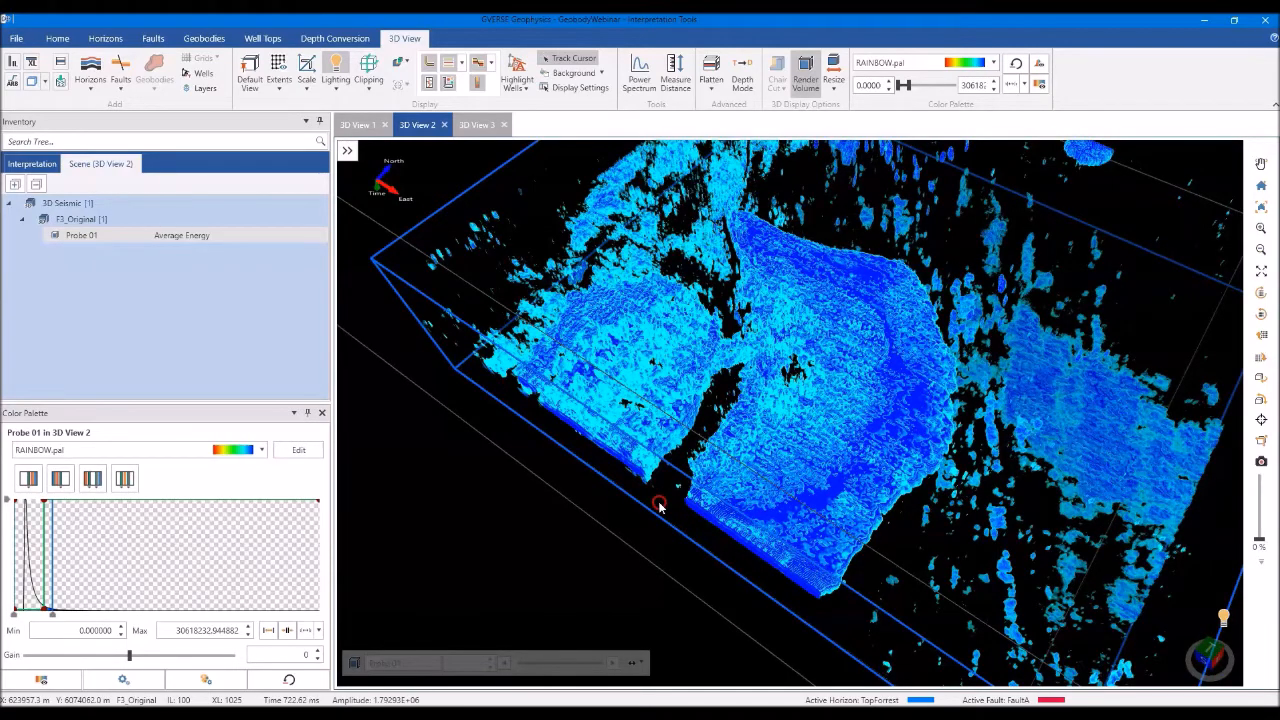
left_click_drag(659, 506, 863, 420)
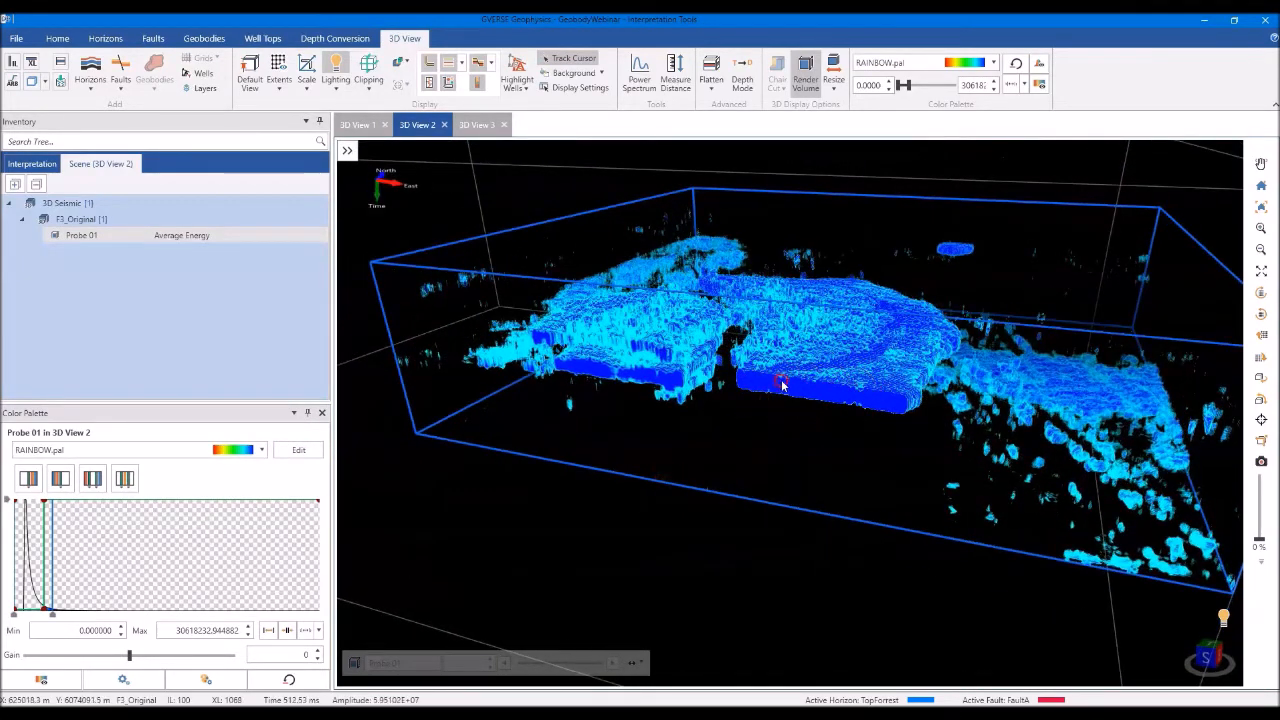
left_click_drag(783, 383, 837, 403)
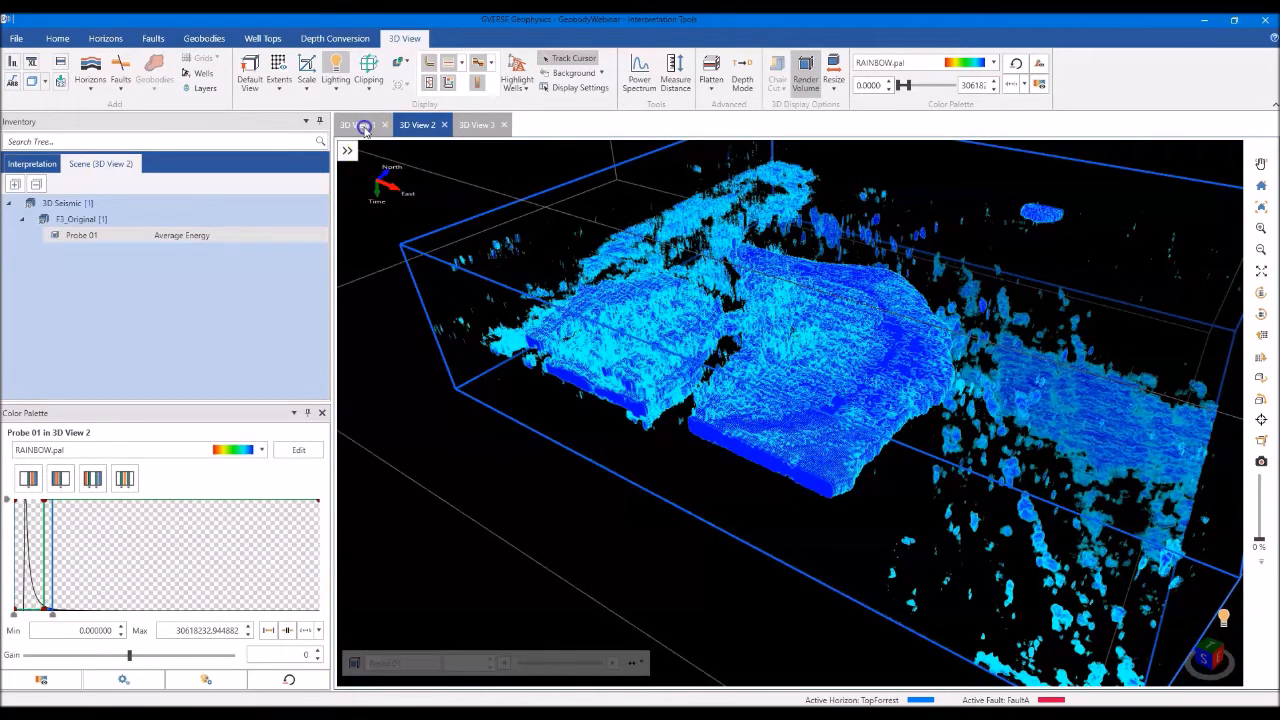
- Return to 3D View 1 and examine the blue high-energy anomaly on inline 100 up close
left_click(362, 126)
left_click_drag(643, 323, 932, 288)
left_click(988, 256)
scroll(986, 288, "down", 4)
scroll(784, 483, "up", 8)
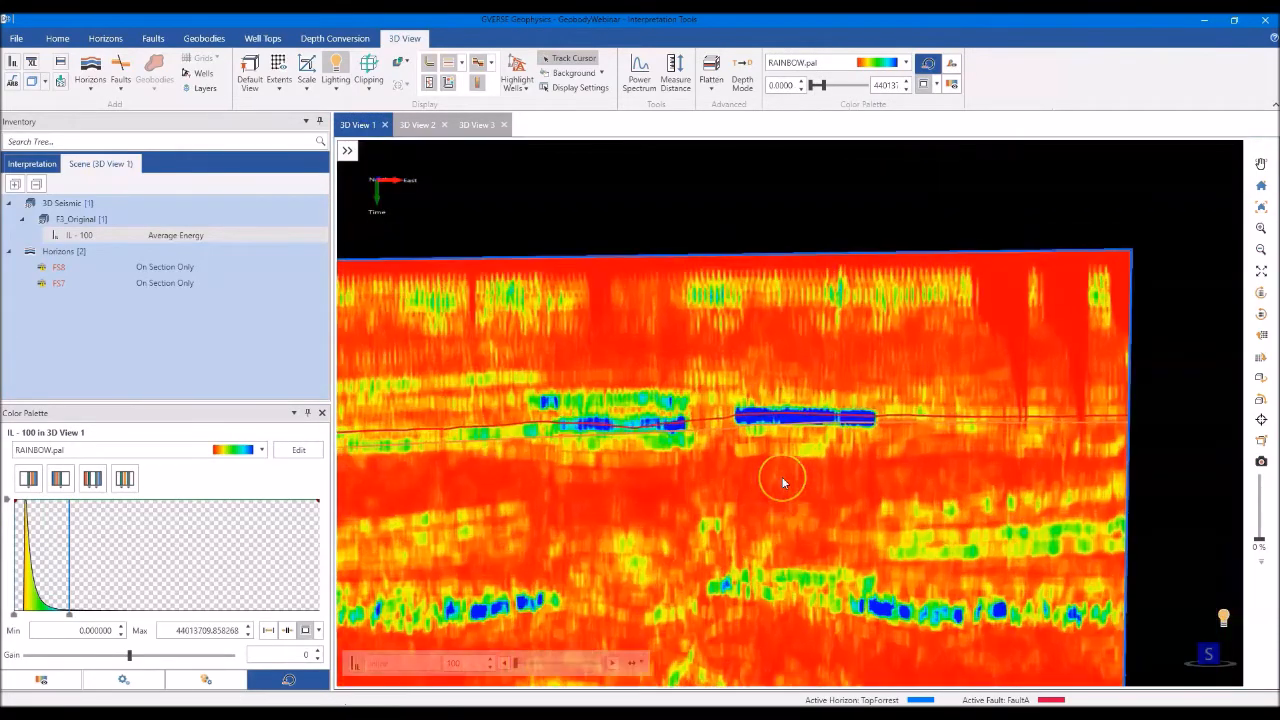
left_click_drag(784, 483, 828, 449)
left_click(830, 448)
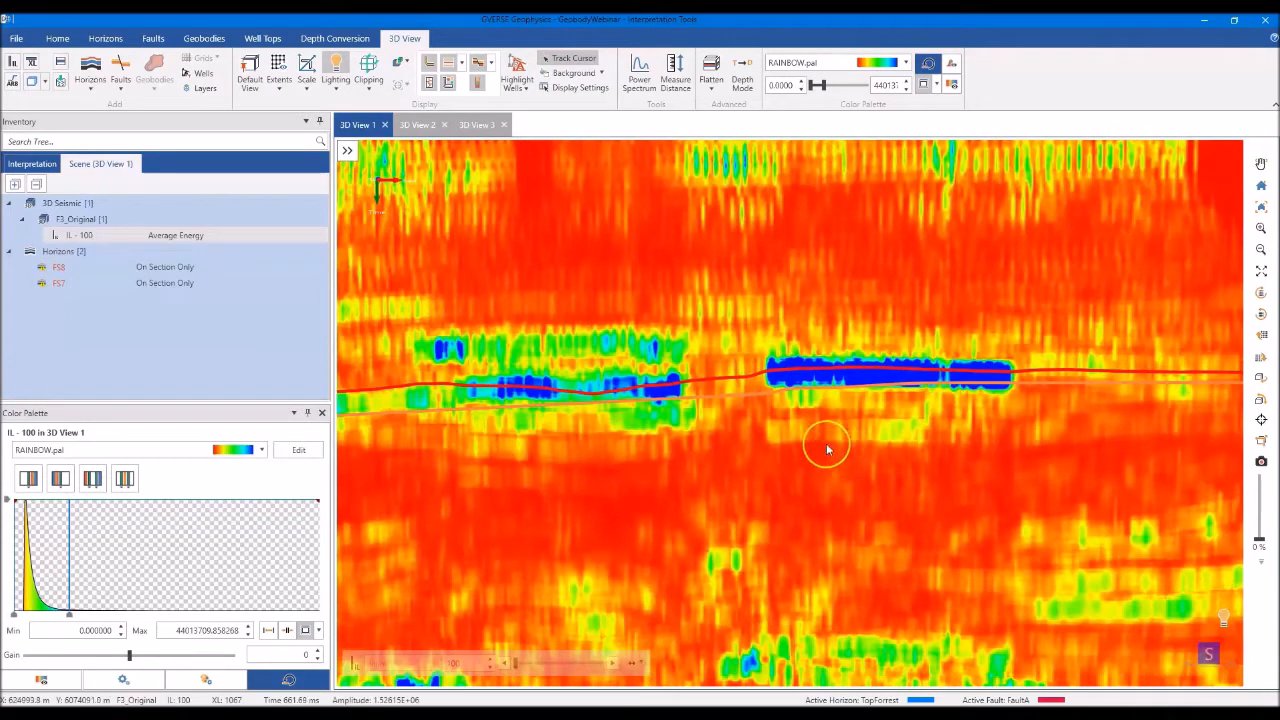
left_click(783, 448)
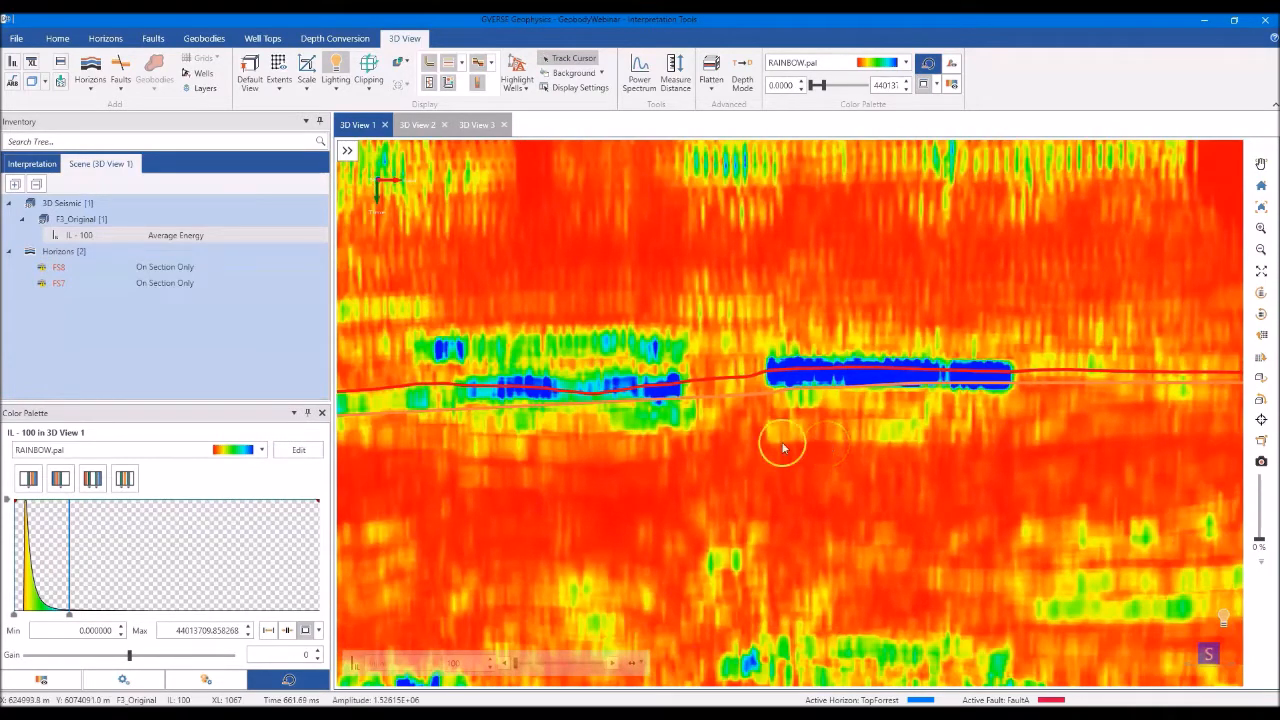
- Create a pink geobody named G1, added to the active scene and set as active
left_click(212, 38)
left_click(14, 76)
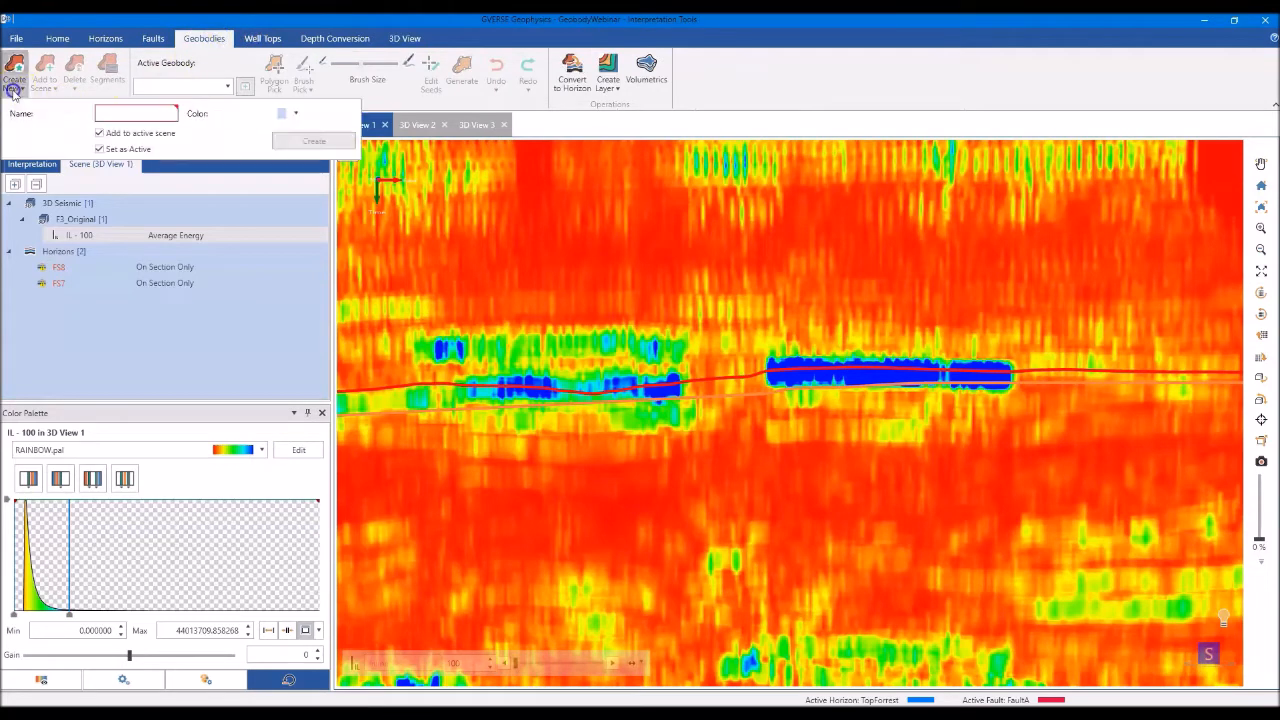
left_click(136, 117)
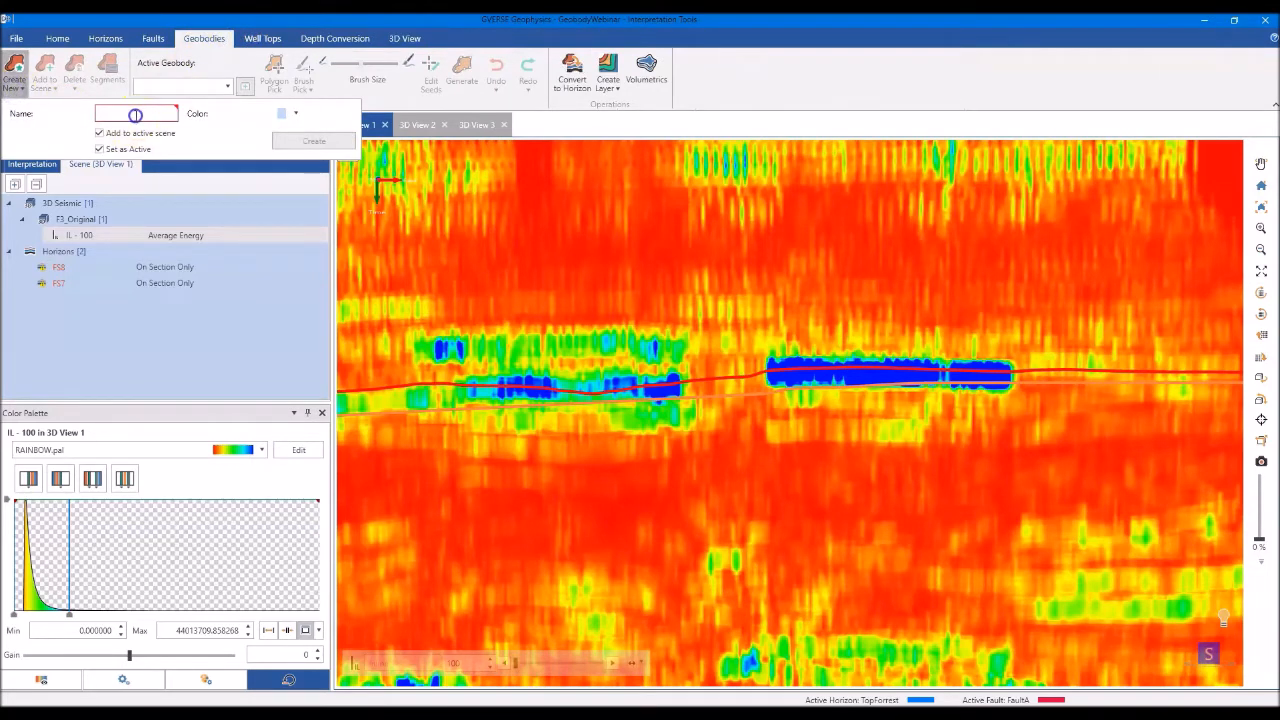
type("G1")
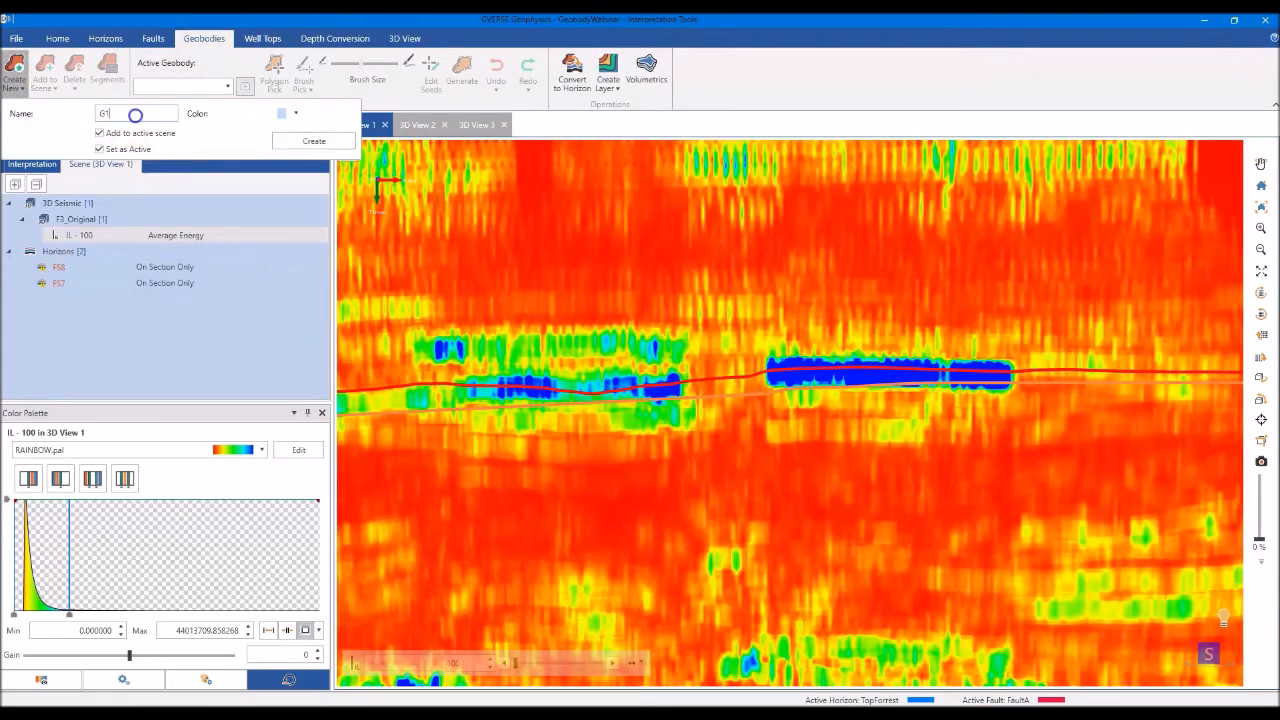
left_click(294, 114)
left_click(292, 168)
left_click(287, 142)
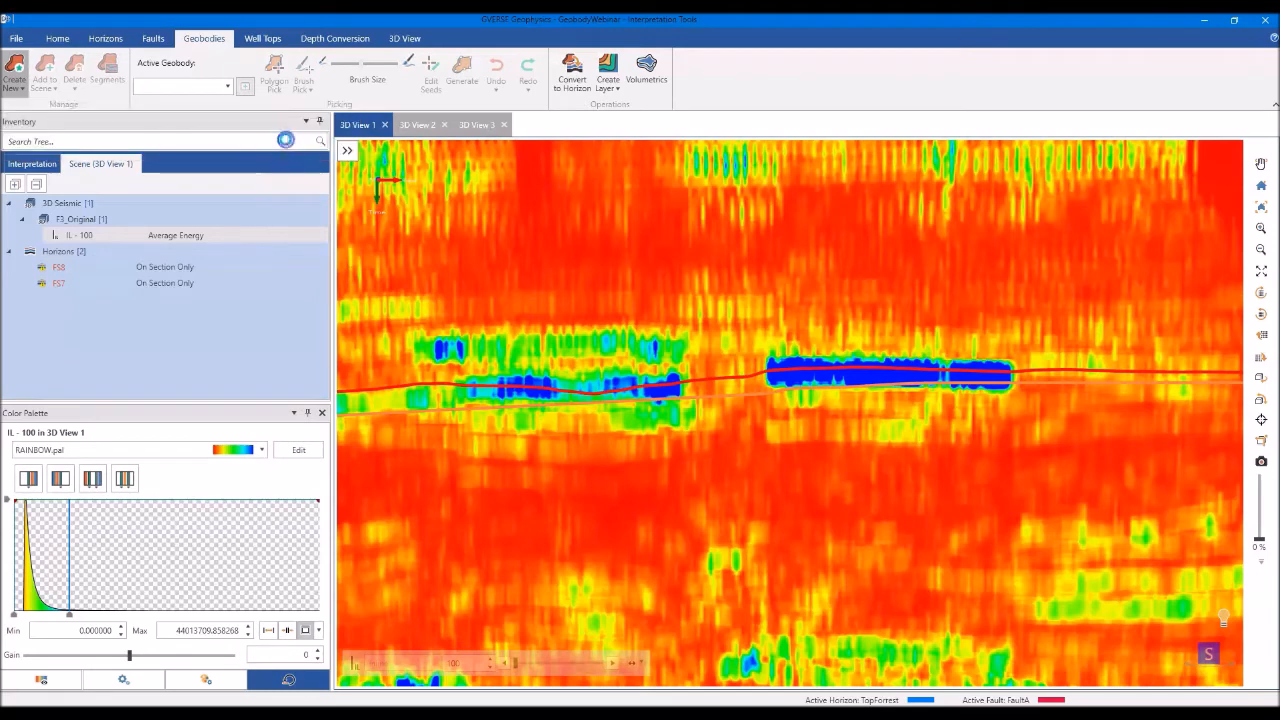
left_click(521, 330)
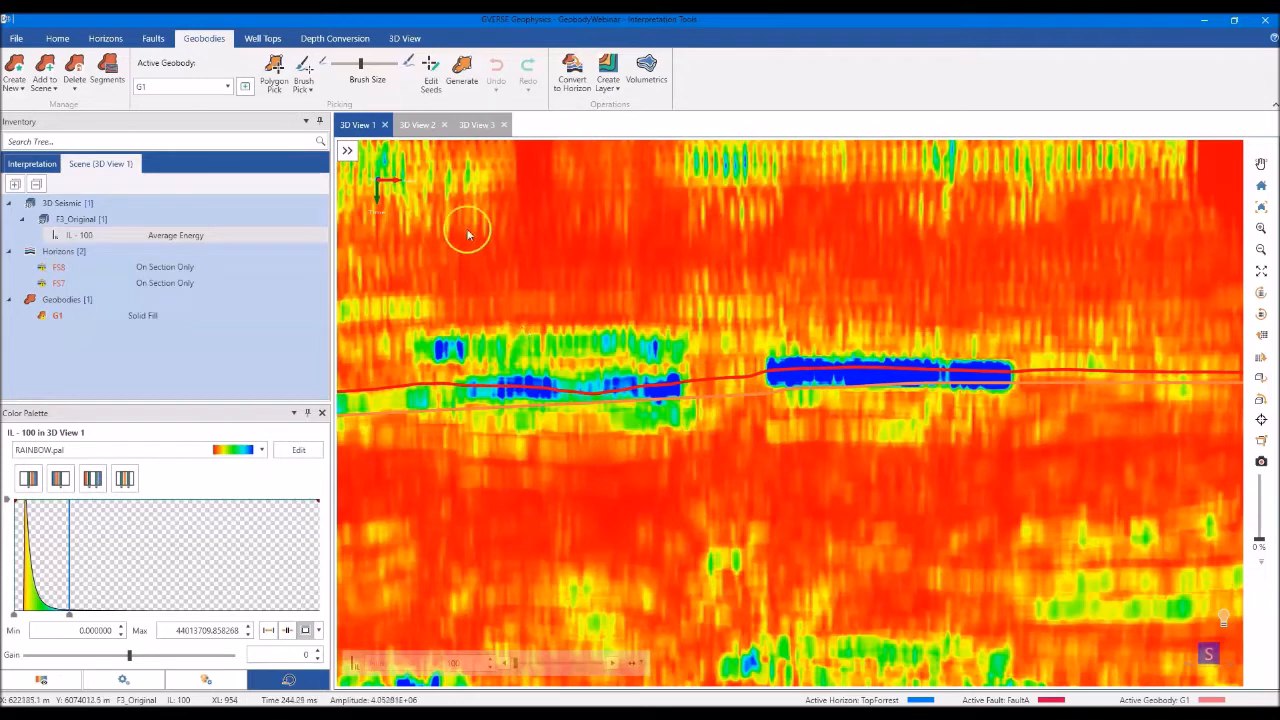
- Select G1 as the active geobody and paint over the blue high-energy anomaly on inline 100 with Brush Pick
left_click(205, 88)
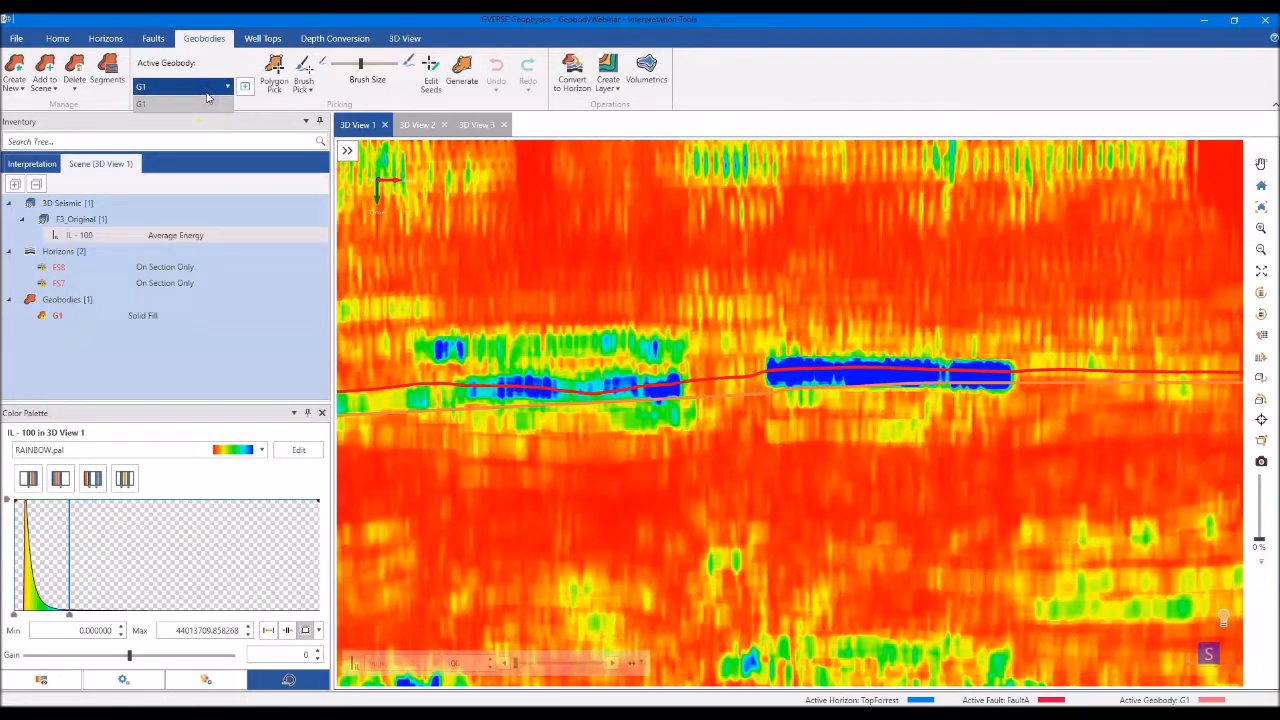
left_click(205, 103)
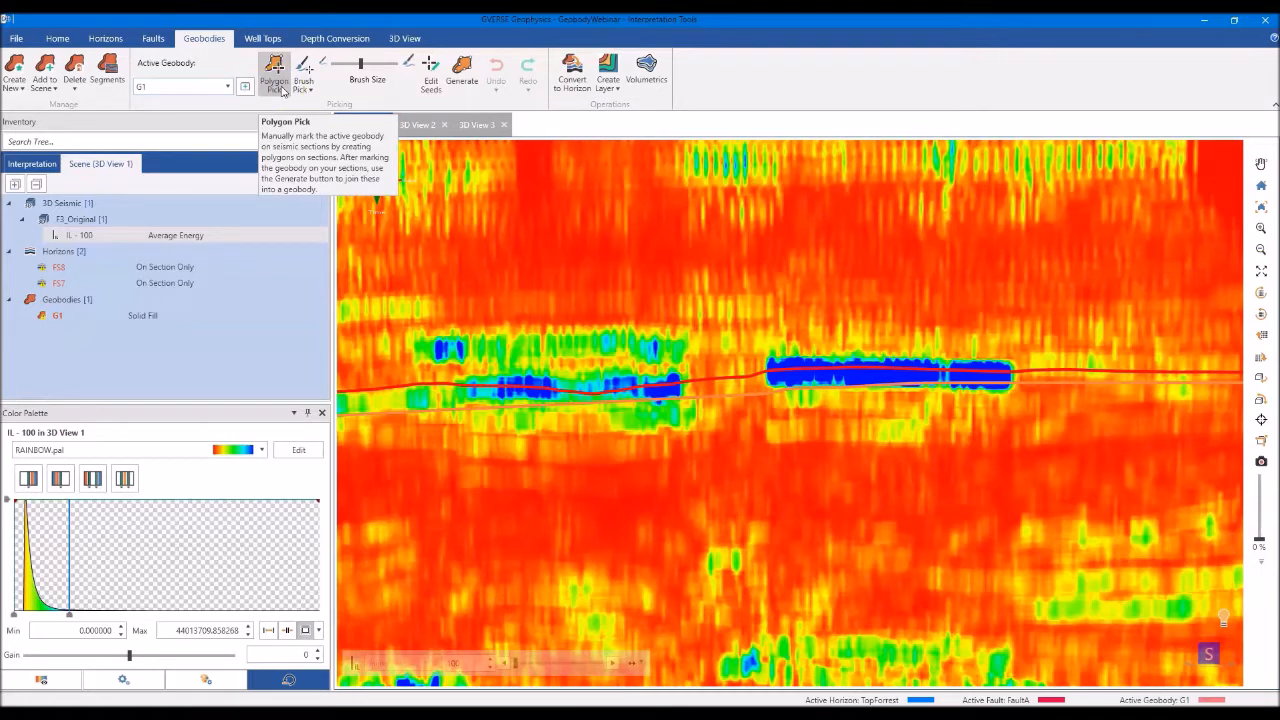
left_click(304, 68)
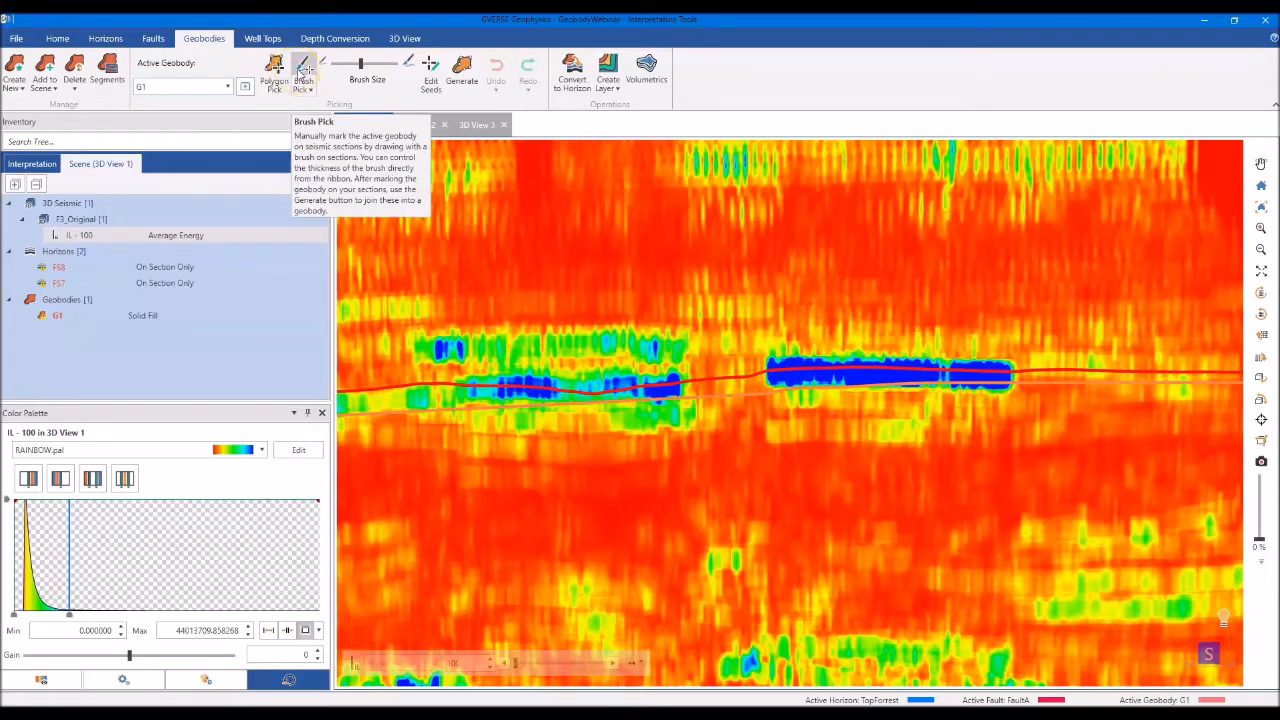
mouse_move(760, 376)
left_mouse_down()
mouse_move(999, 385)
mouse_move(771, 374)
mouse_move(854, 363)
mouse_move(901, 387)
left_mouse_up()
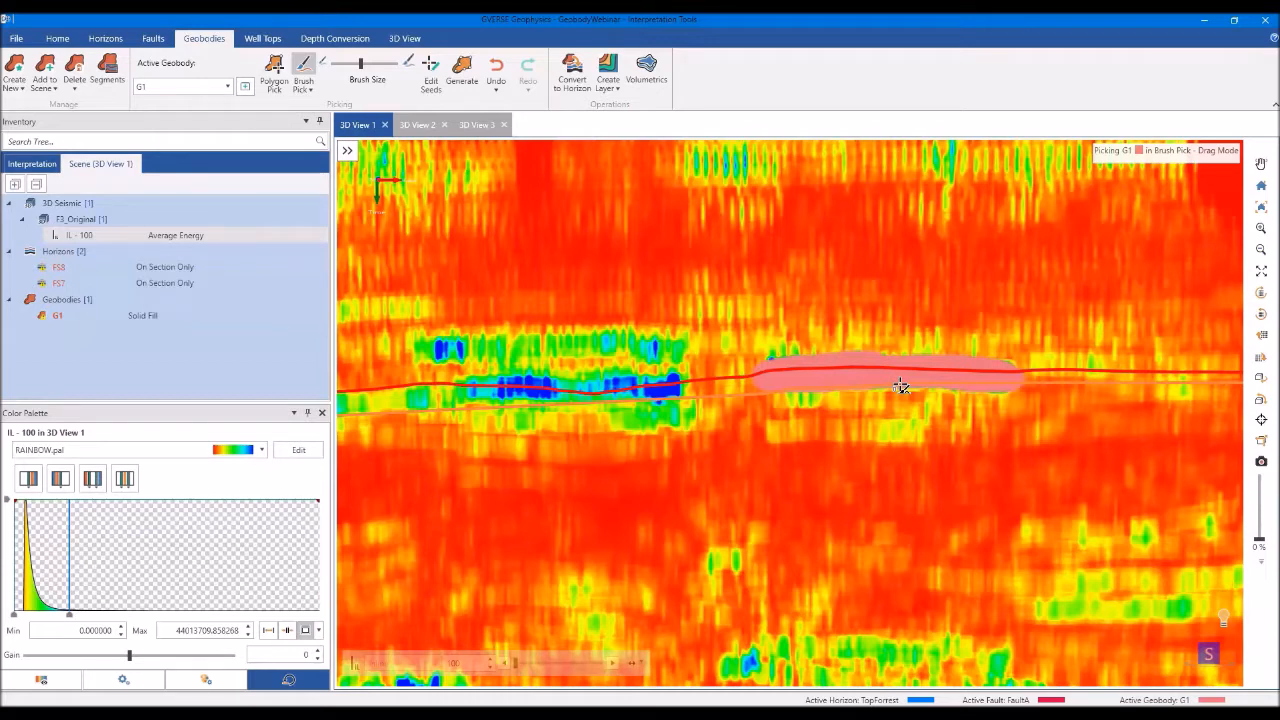
- Start generating the geobody and set its Full Range threshold from about 22,418,443 to the maximum of about 243,032,224
left_click(463, 78)
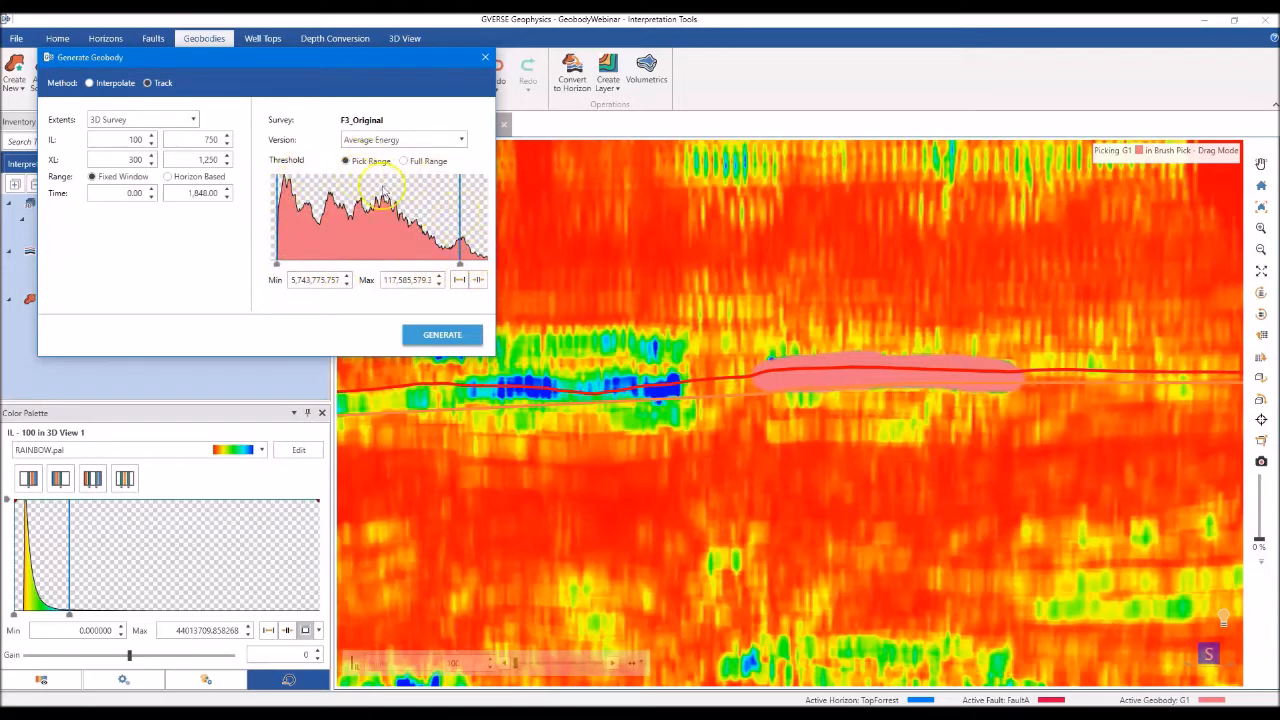
left_click(404, 162)
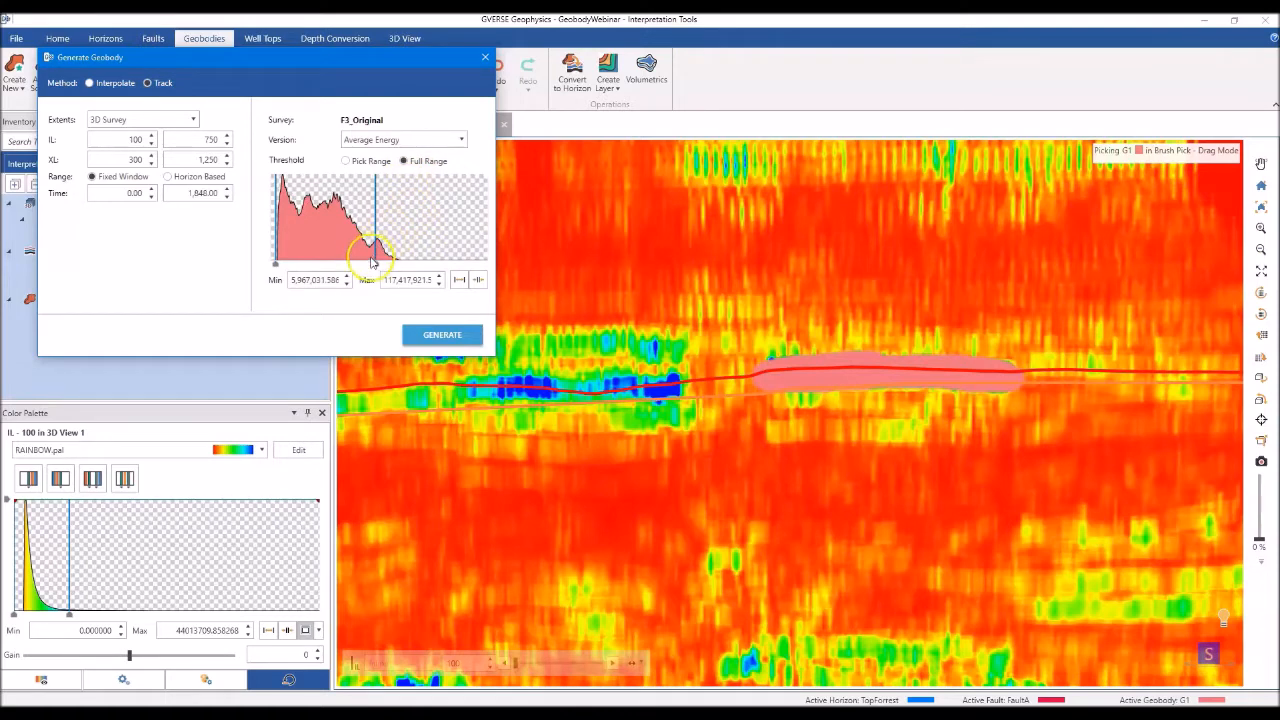
left_click_drag(376, 266, 503, 272)
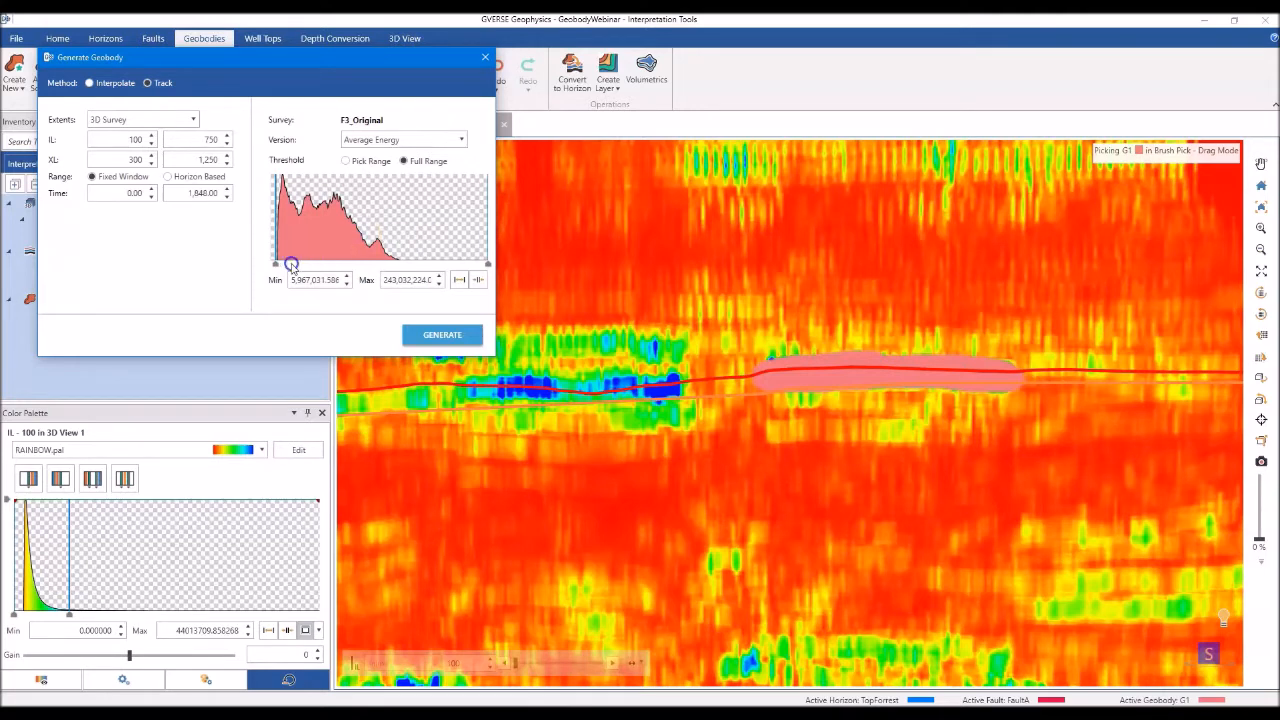
left_click_drag(276, 267, 293, 273)
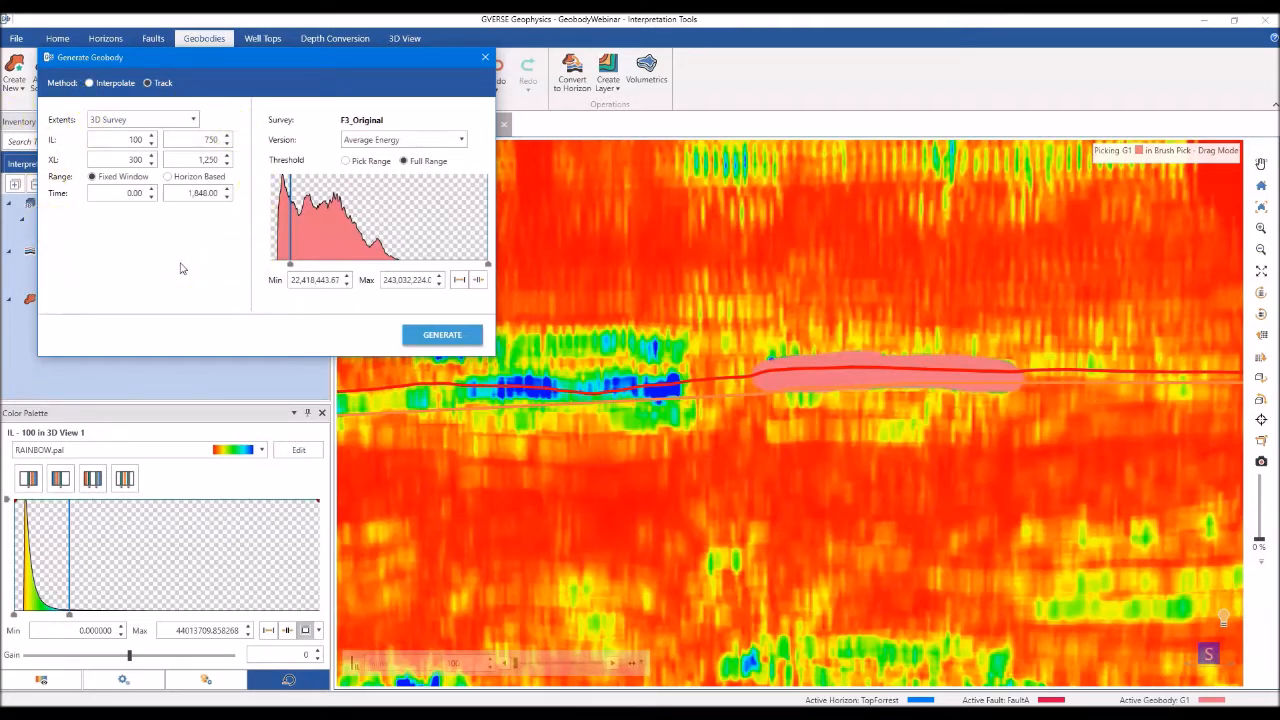
- Keep the extents at 3D Survey and restrict the tracking to a horizon-based range from FS8 to FS7
left_click(192, 121)
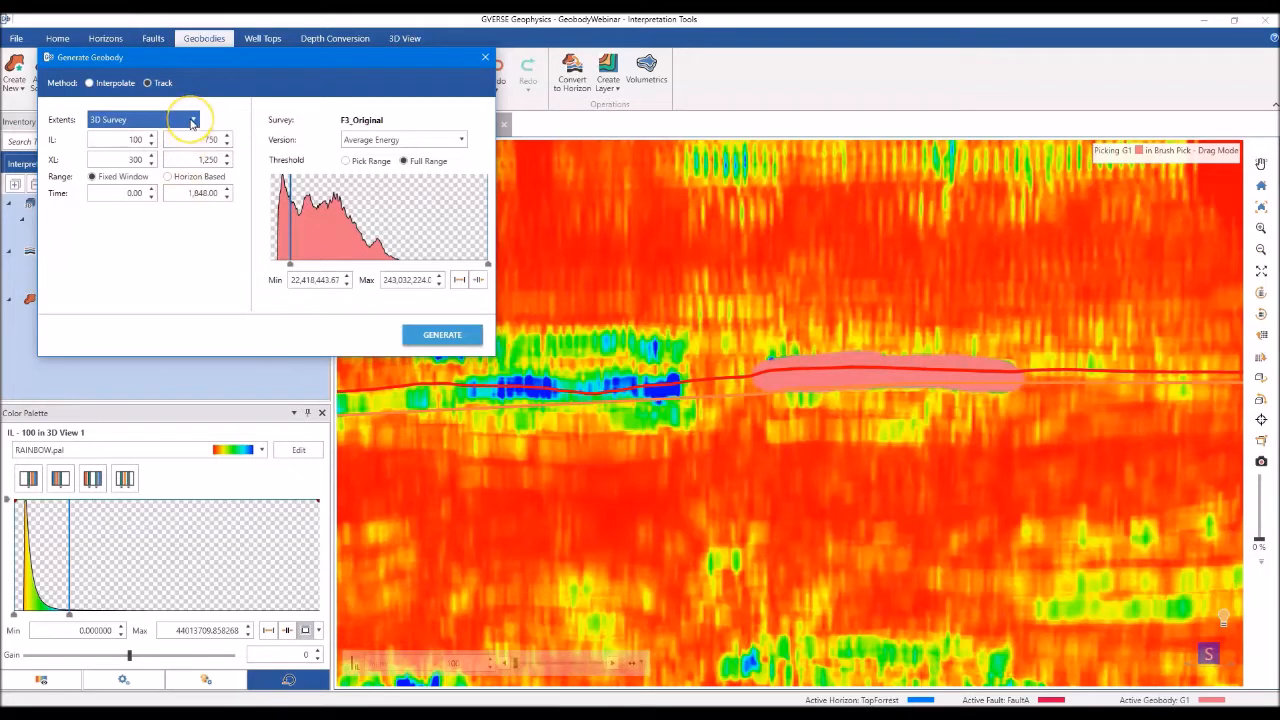
left_click(192, 121)
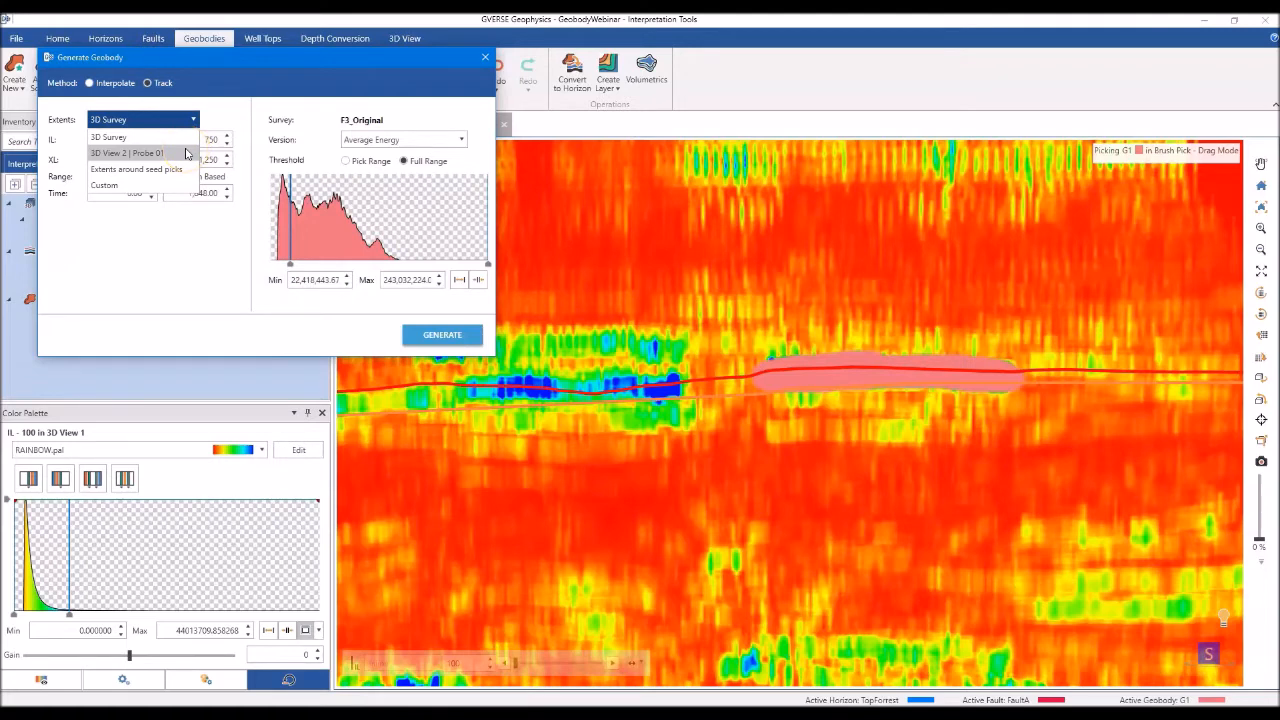
left_click(183, 187)
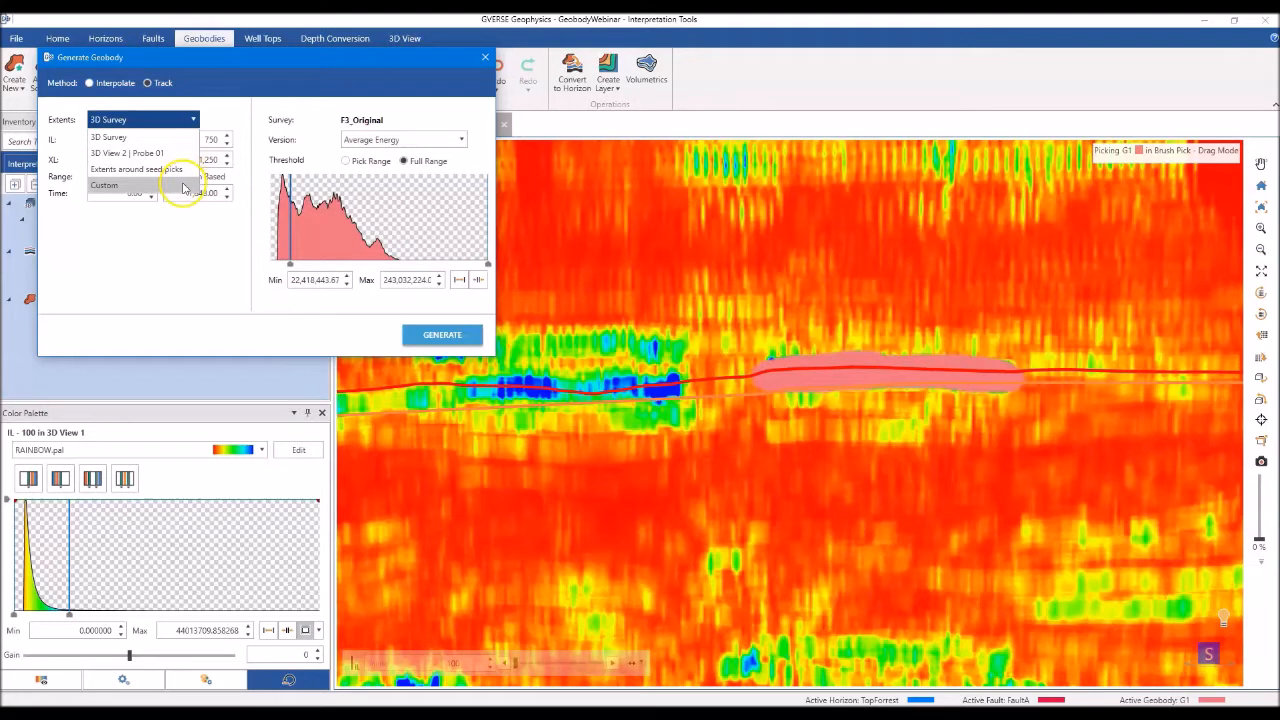
left_click(138, 143)
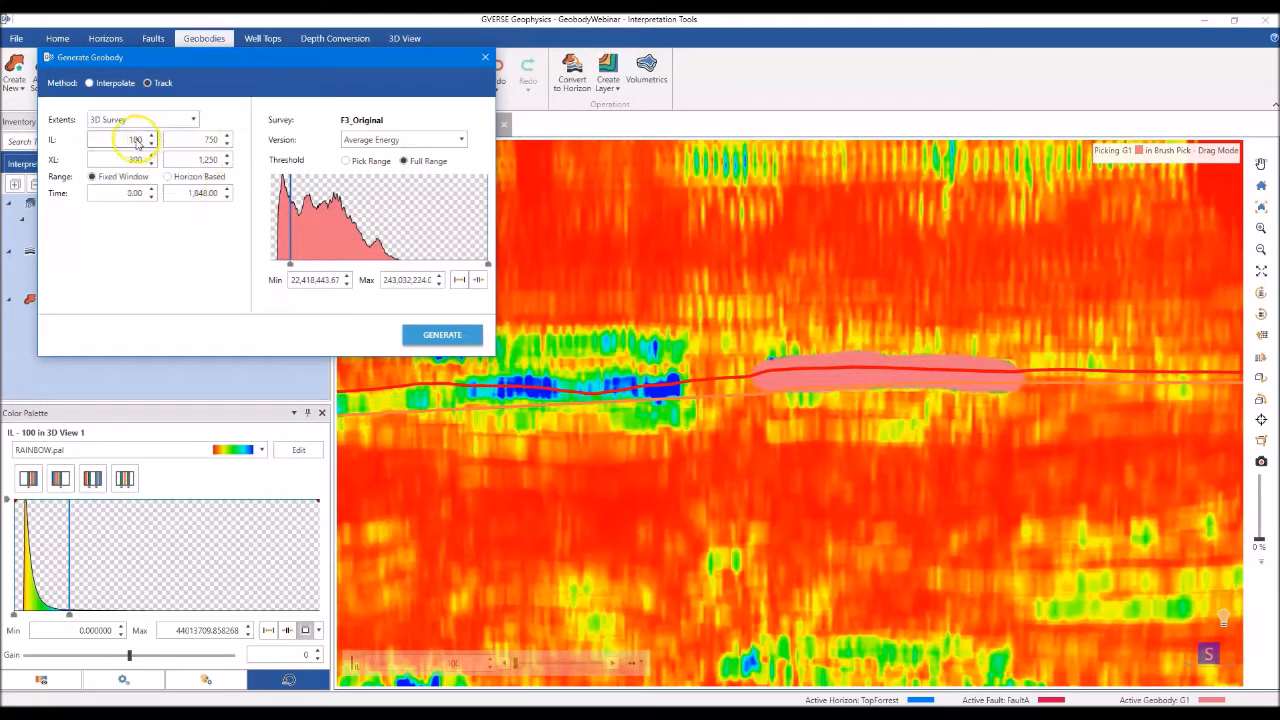
left_click(110, 205)
left_click(168, 176)
left_click(95, 195)
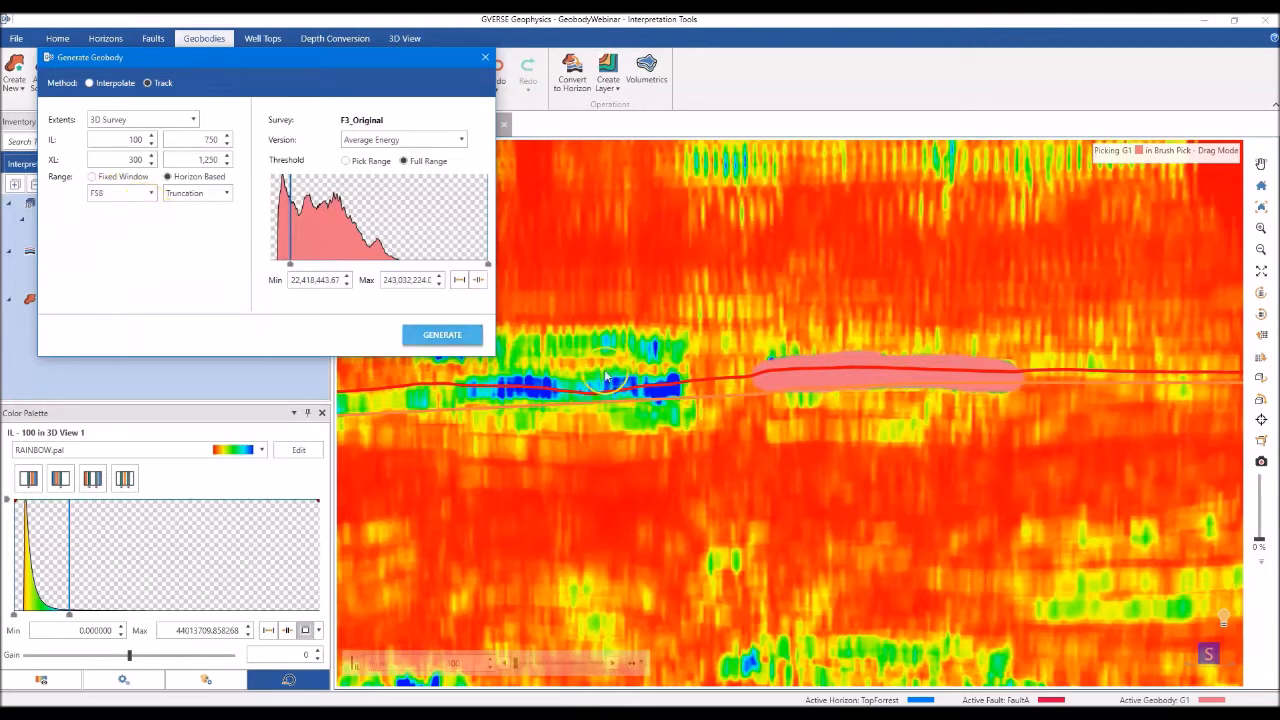
left_click(226, 194)
left_click_drag(227, 211, 226, 271)
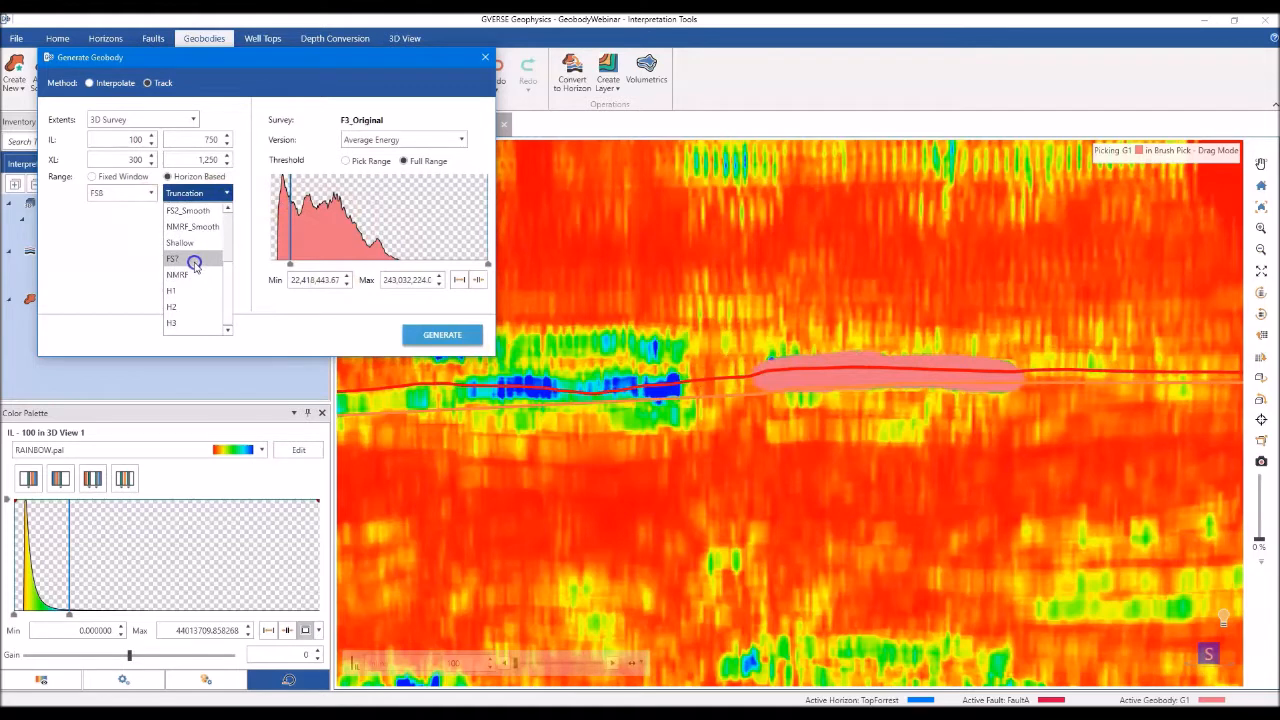
left_click(194, 262)
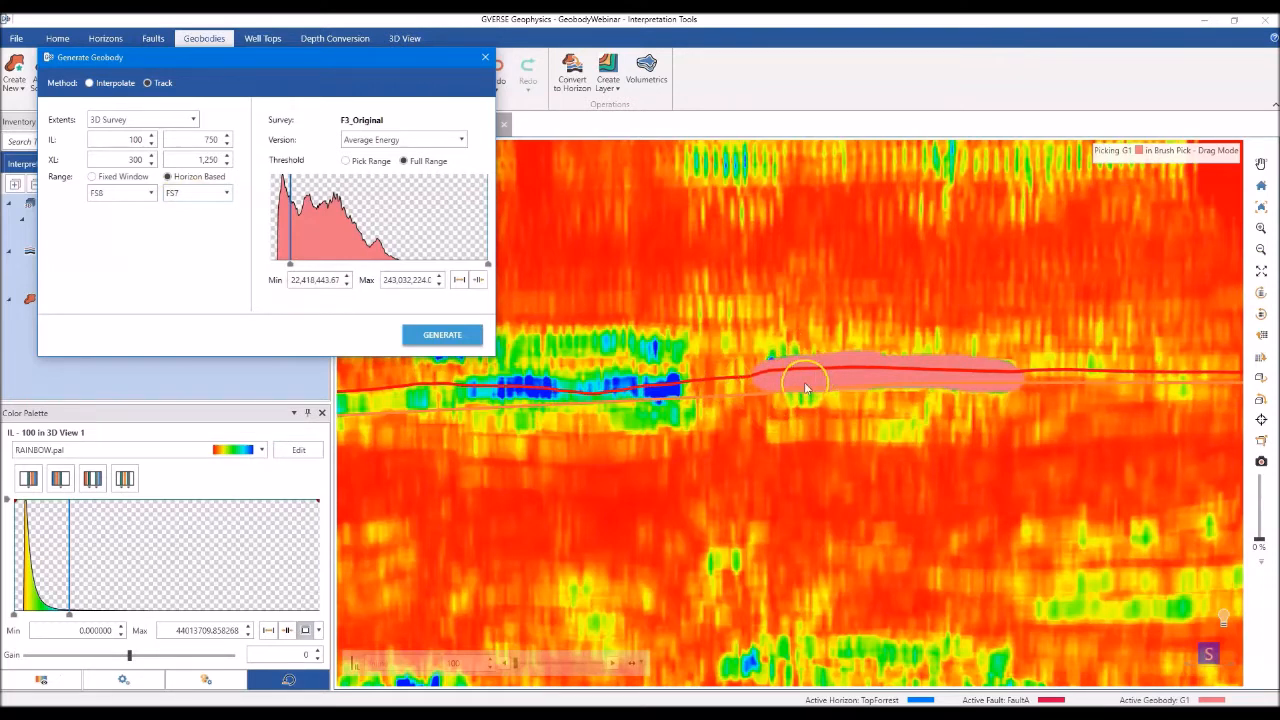
- Generate the tracked geobody G1 from the picks painted on inline 100
left_click_drag(748, 364, 835, 376)
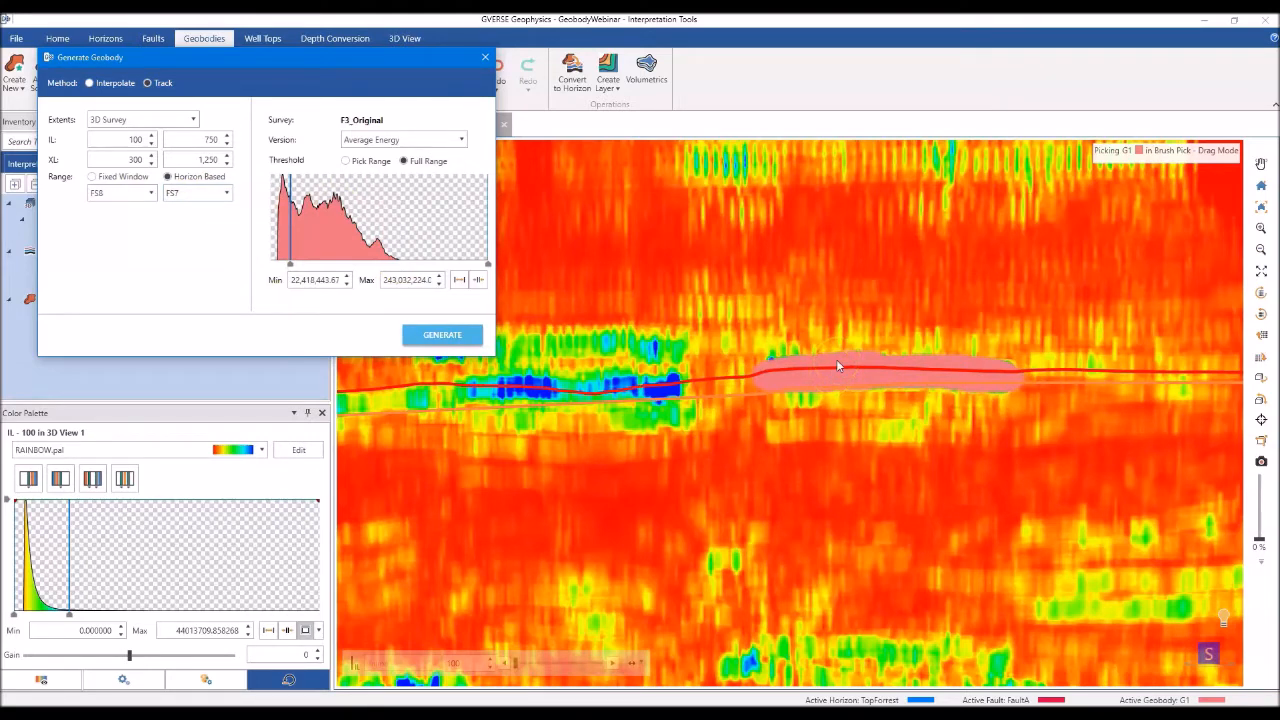
mouse_move(838, 366)
left_mouse_down()
mouse_move(806, 364)
mouse_move(928, 366)
mouse_move(826, 362)
left_mouse_up()
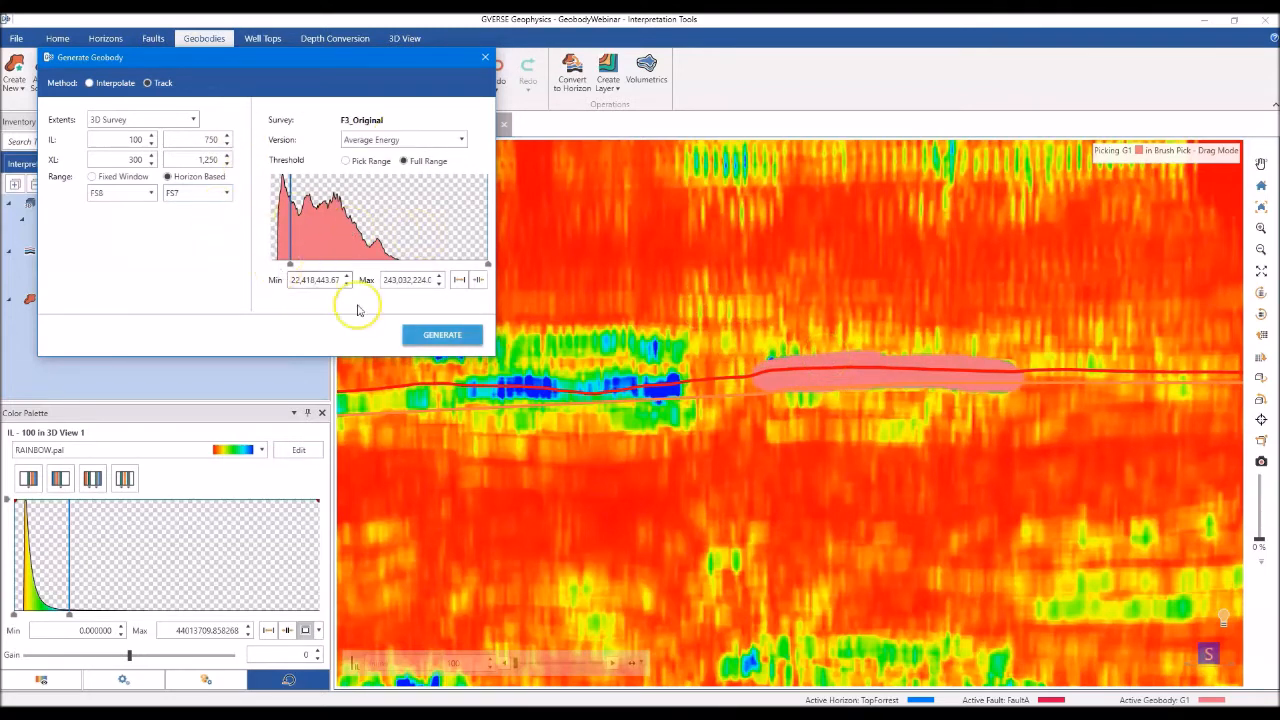
left_click(418, 335)
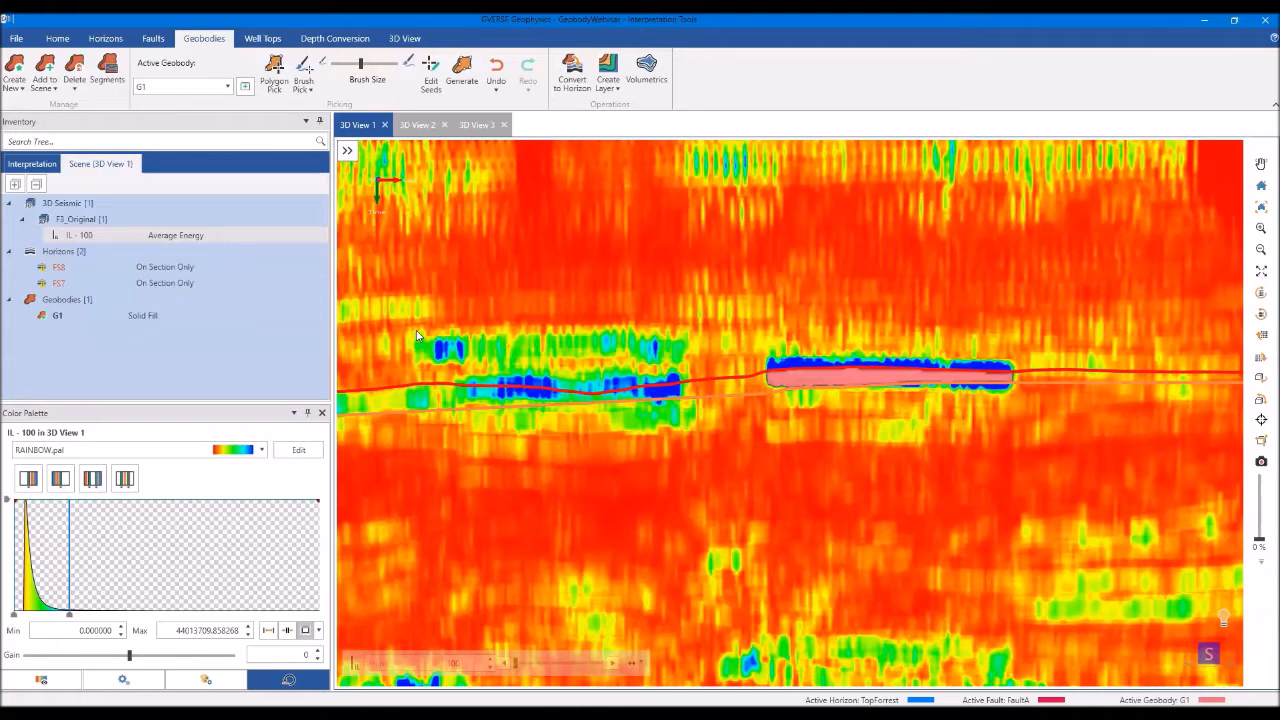
- Copy the generated geobody G1 from 3D View 1 to 3D View 2
left_click_drag(771, 377, 812, 465)
left_click(811, 460)
right_click(810, 458)
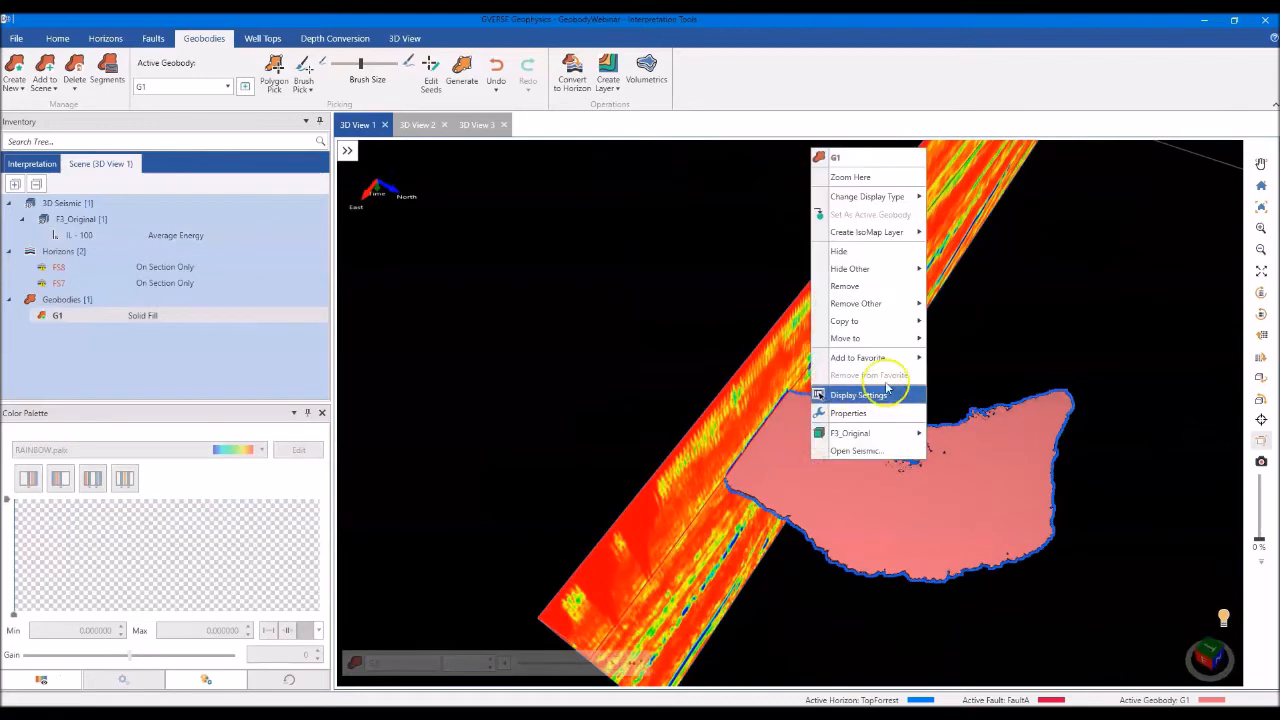
mouse_move(891, 329)
left_click(952, 325)
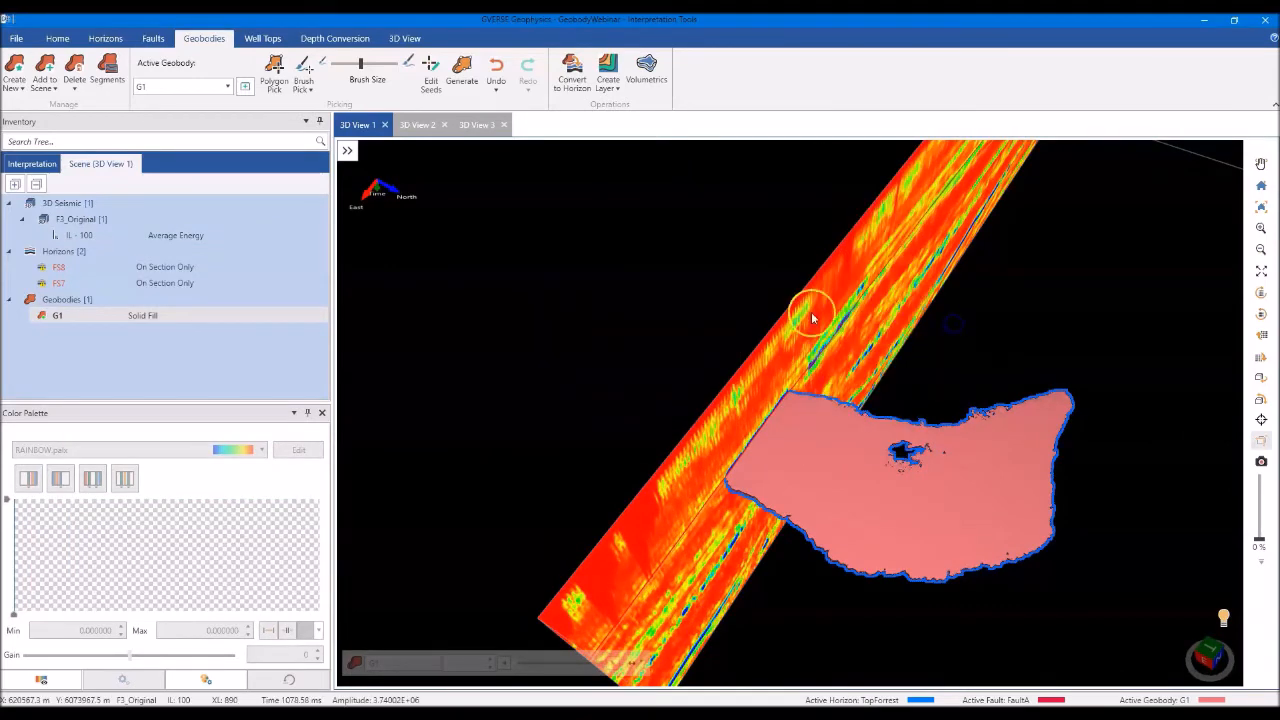
- Switch to 3D View 2 and examine G1 against the high-energy anomalies of Probe 01 from several angles
left_click(417, 124)
left_click(688, 425)
left_click_drag(688, 425, 749, 410)
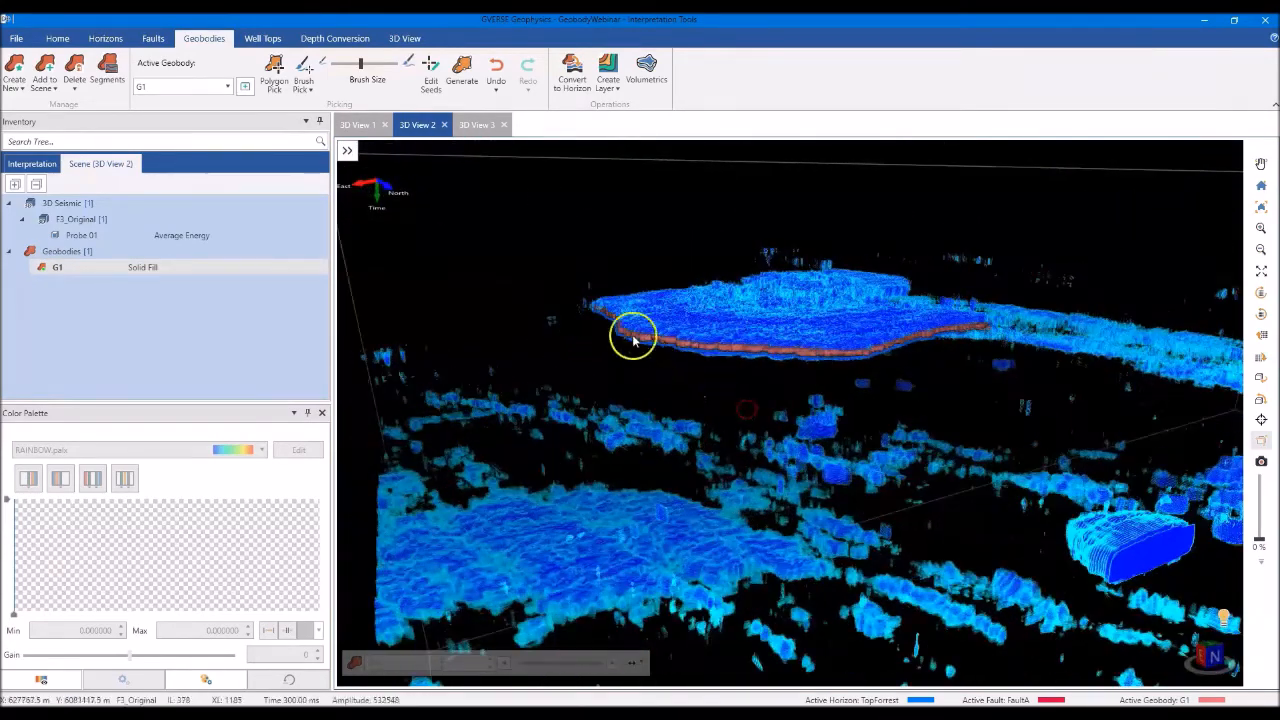
left_click_drag(846, 356, 919, 377)
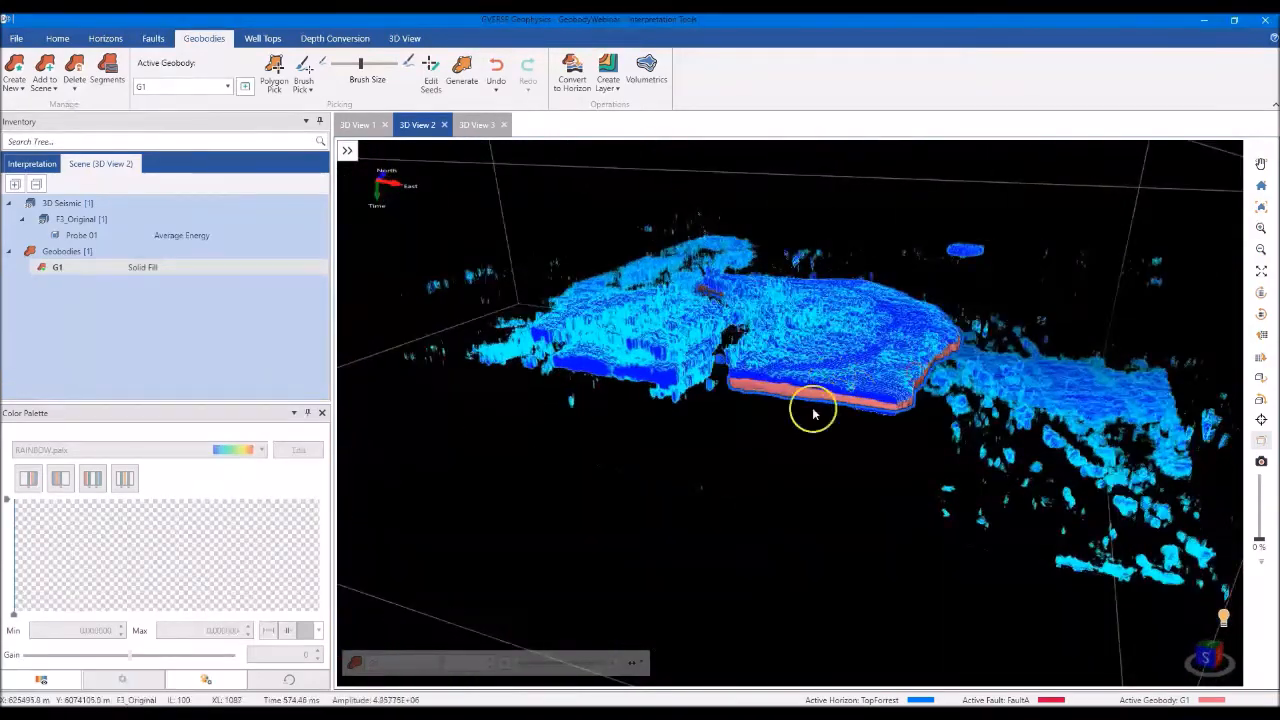
left_click_drag(857, 412, 814, 409)
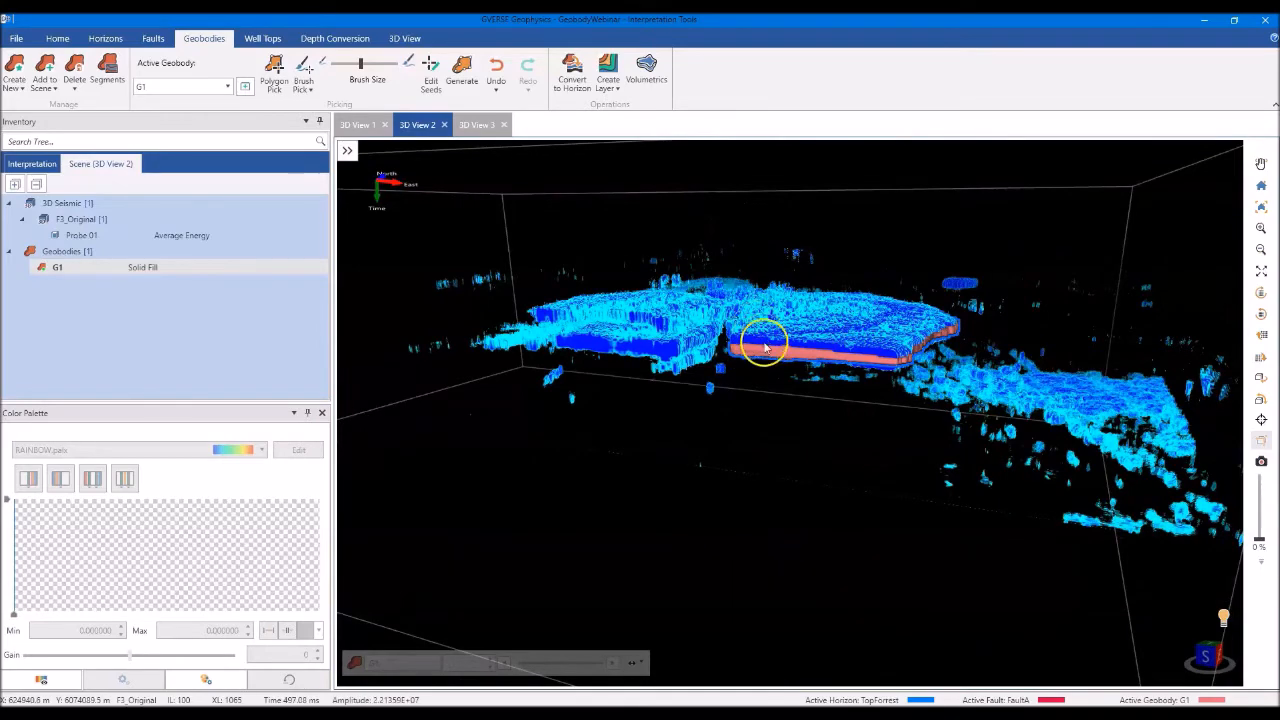
left_click_drag(789, 366, 835, 364)
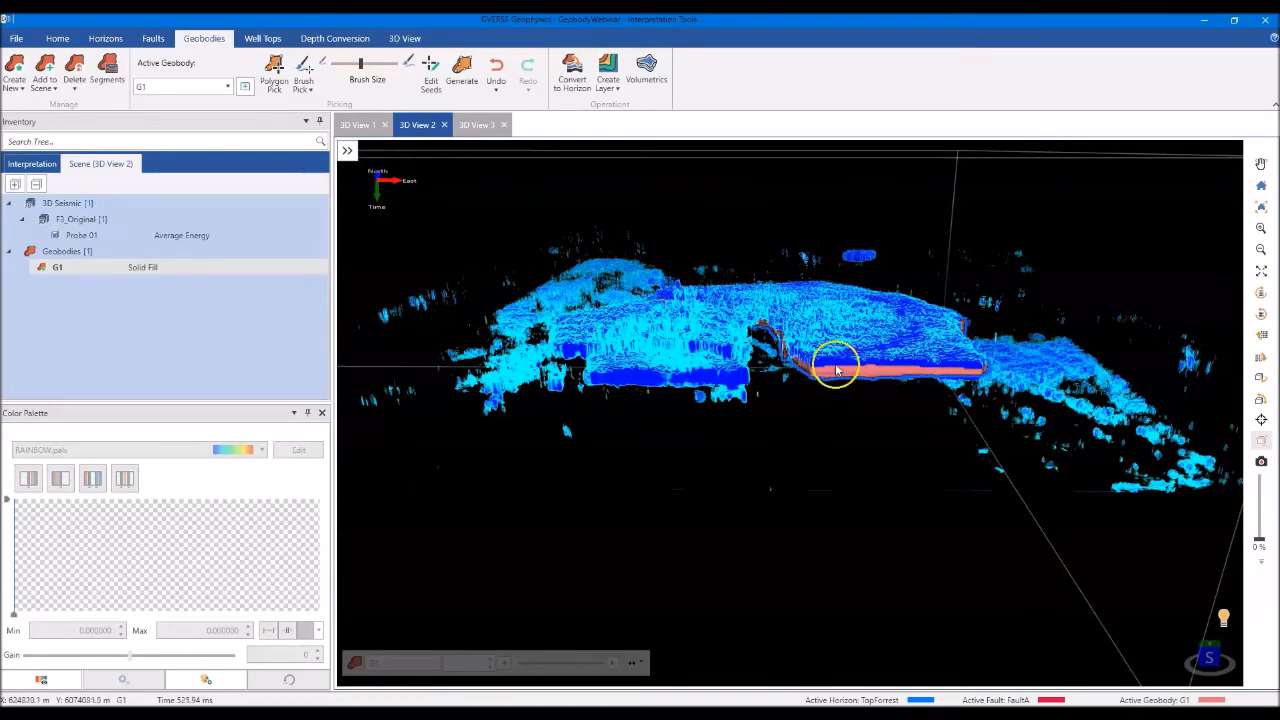
left_click_drag(823, 377, 828, 402)
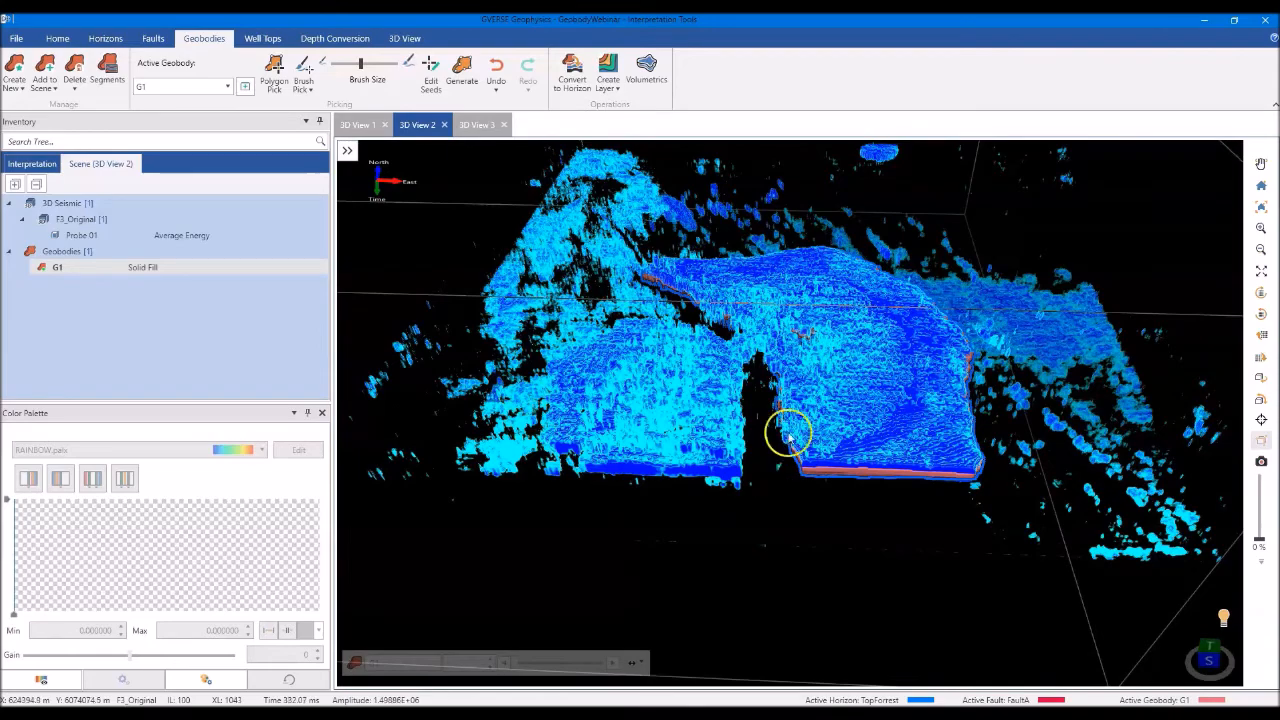
mouse_move(618, 425)
left_mouse_down()
mouse_move(645, 430)
mouse_move(771, 343)
left_mouse_up()
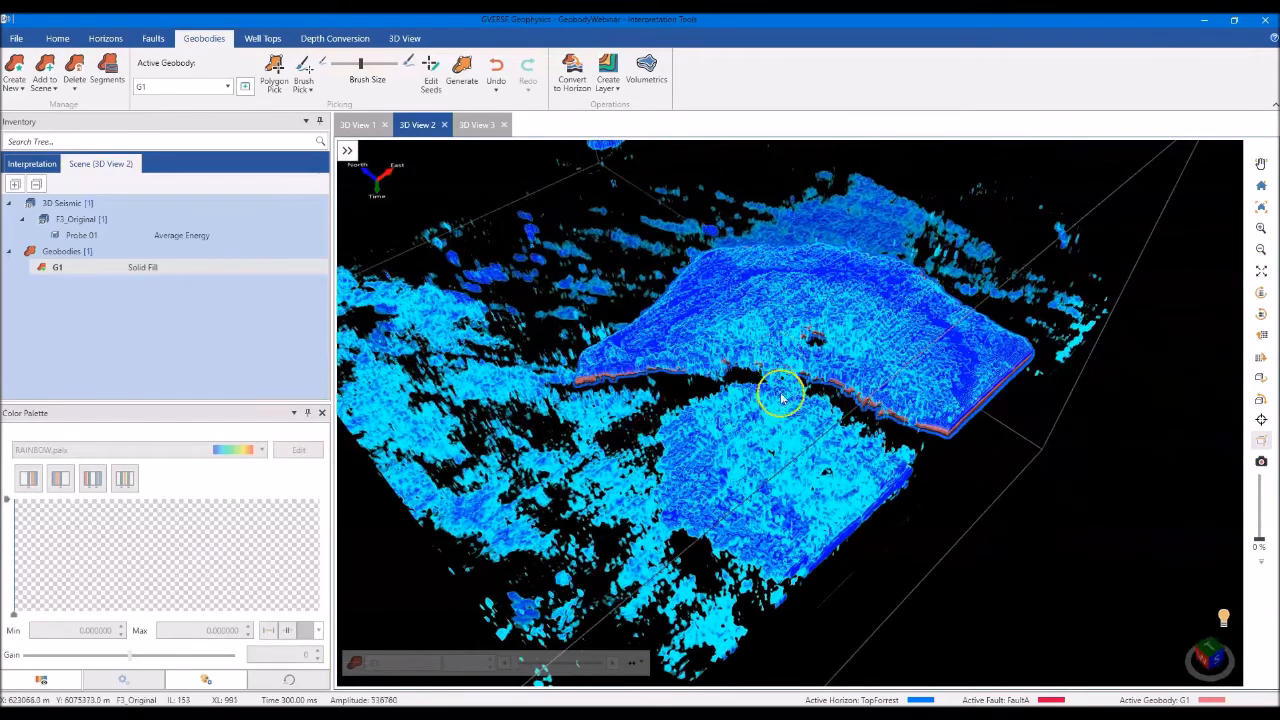
left_click_drag(823, 466, 720, 409)
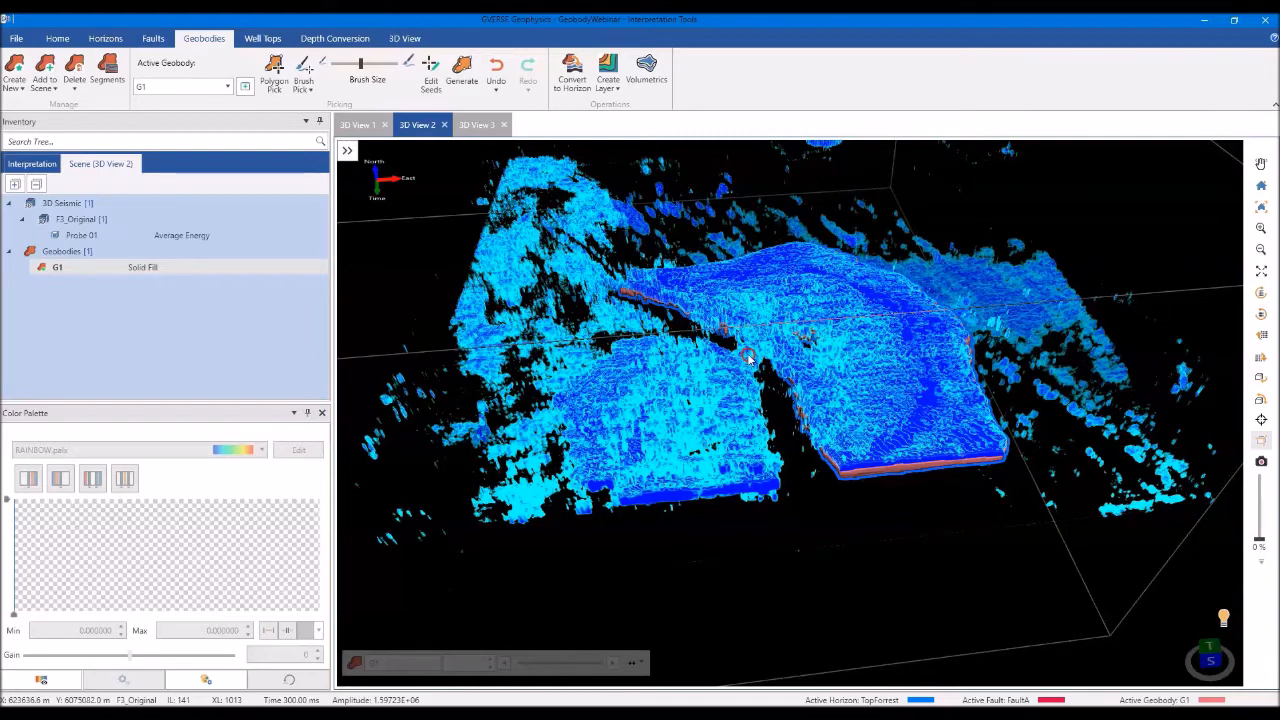
middle_click_drag(753, 372, 738, 359)
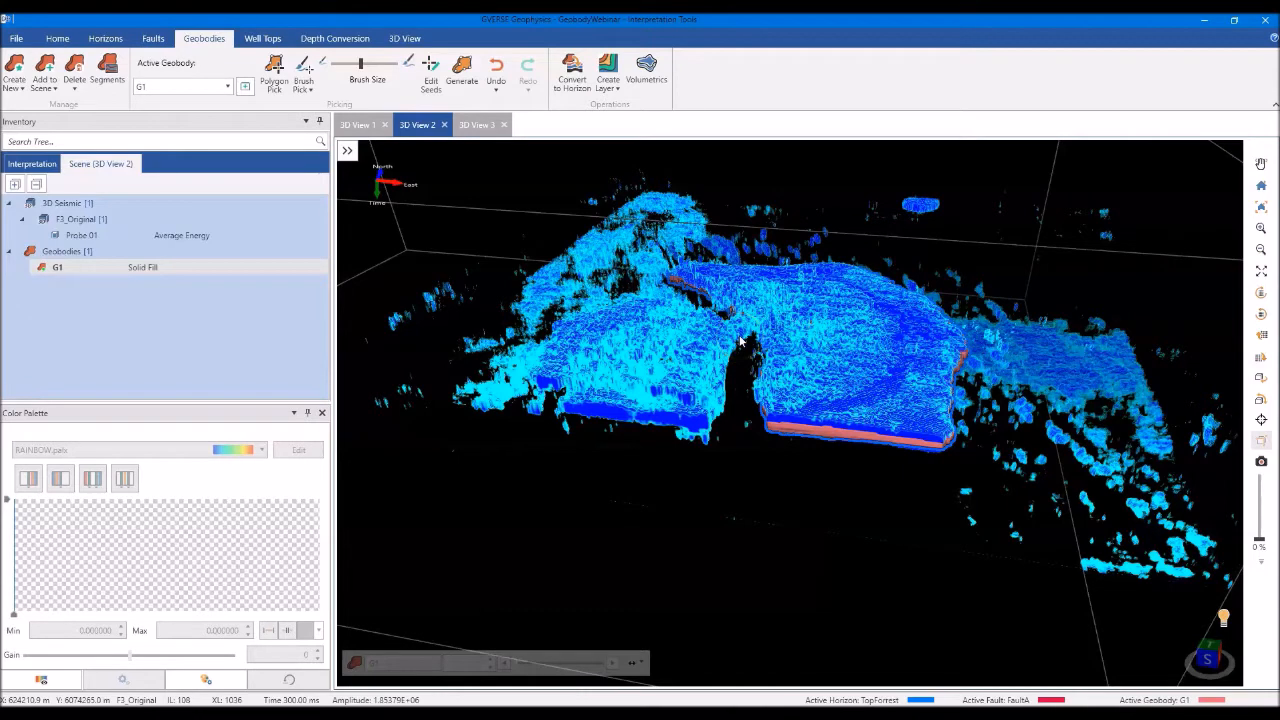
middle_click_drag(740, 342, 741, 326)
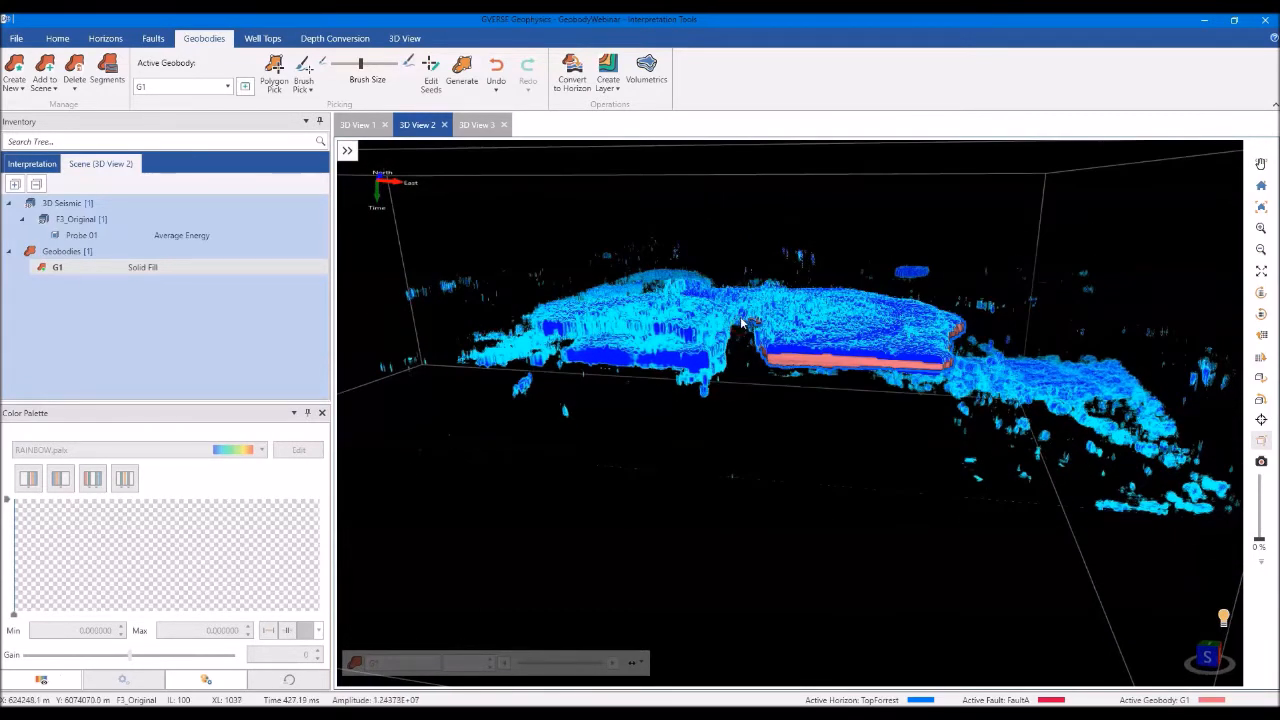
middle_click_drag(741, 323, 710, 361)
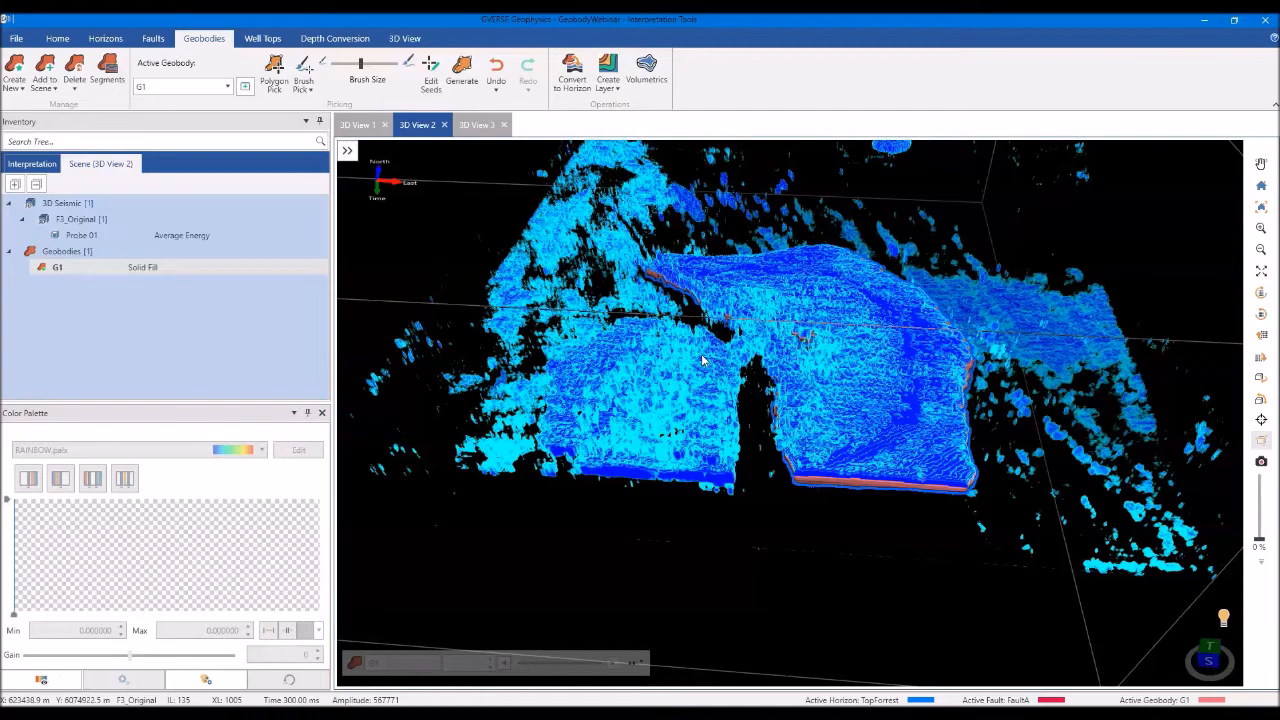
middle_click_drag(750, 385, 738, 388)
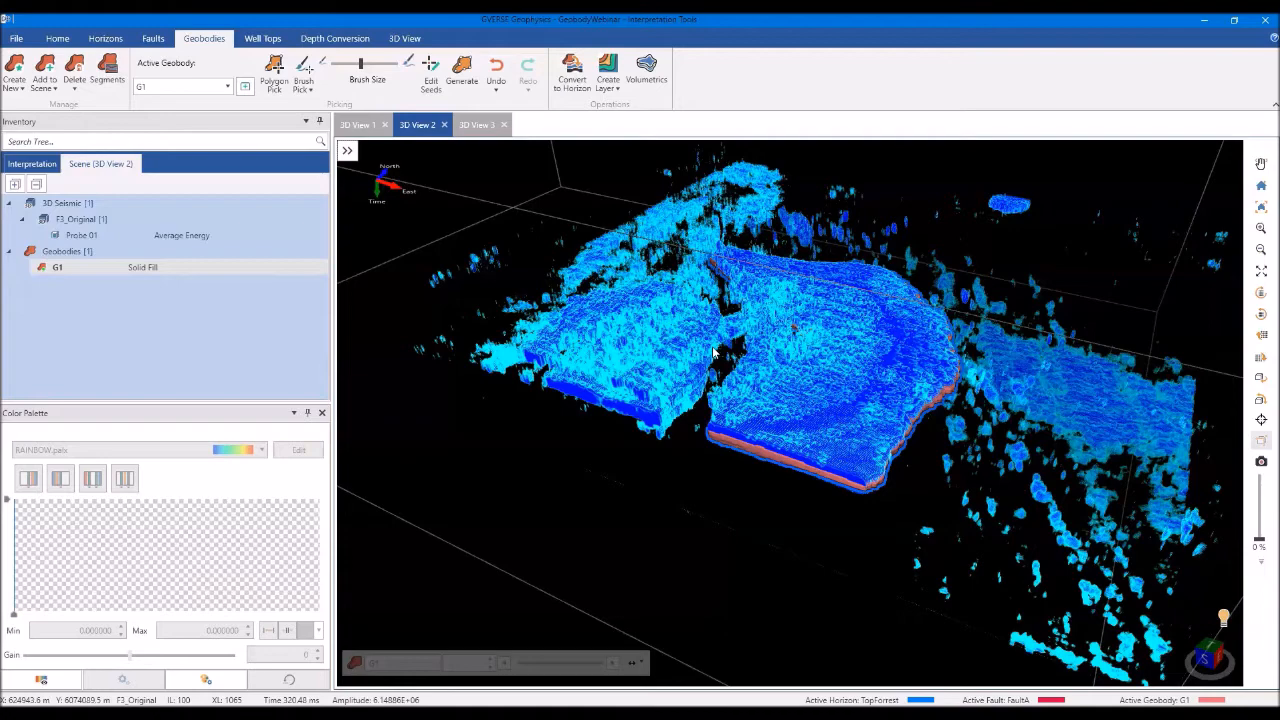
- Switch to 3D View 3 and examine the channel features on the Semblance time slice 1040 up close
left_click(476, 124)
left_click(571, 205)
scroll(622, 364, "down", 1)
middle_click_drag(626, 383, 640, 388)
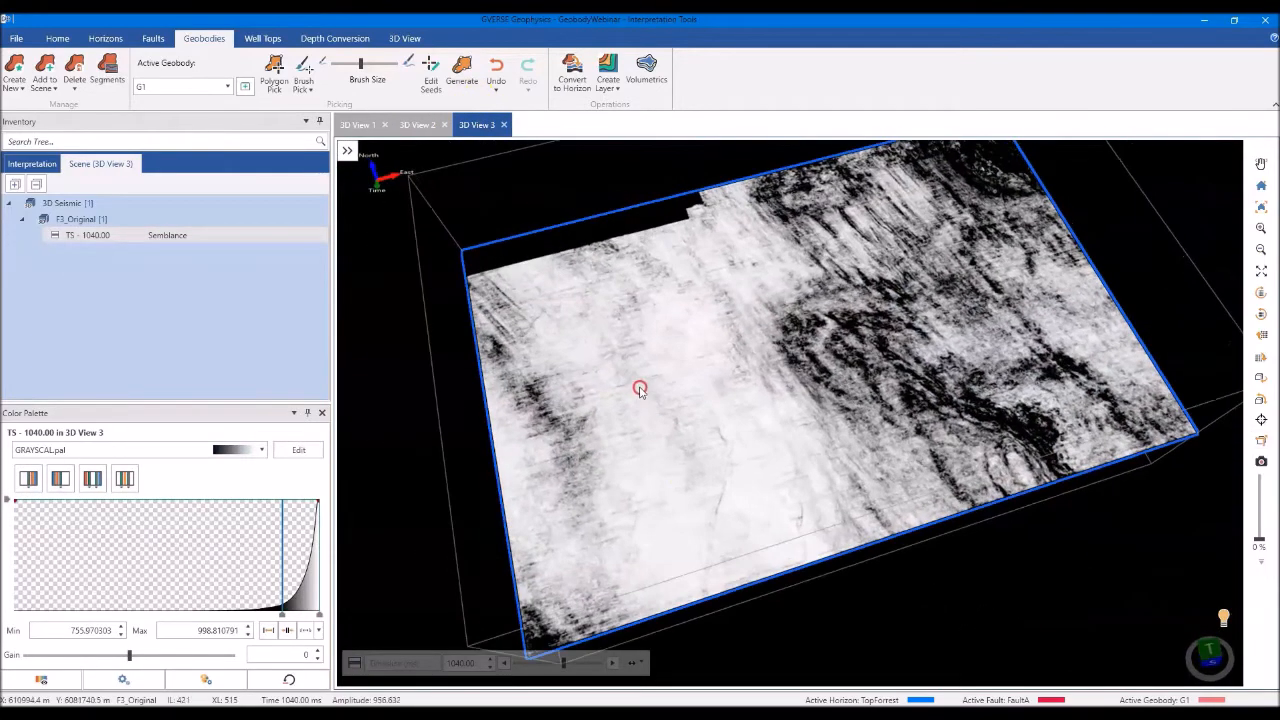
scroll(700, 476, "up", 3)
middle_click_drag(704, 482, 710, 449)
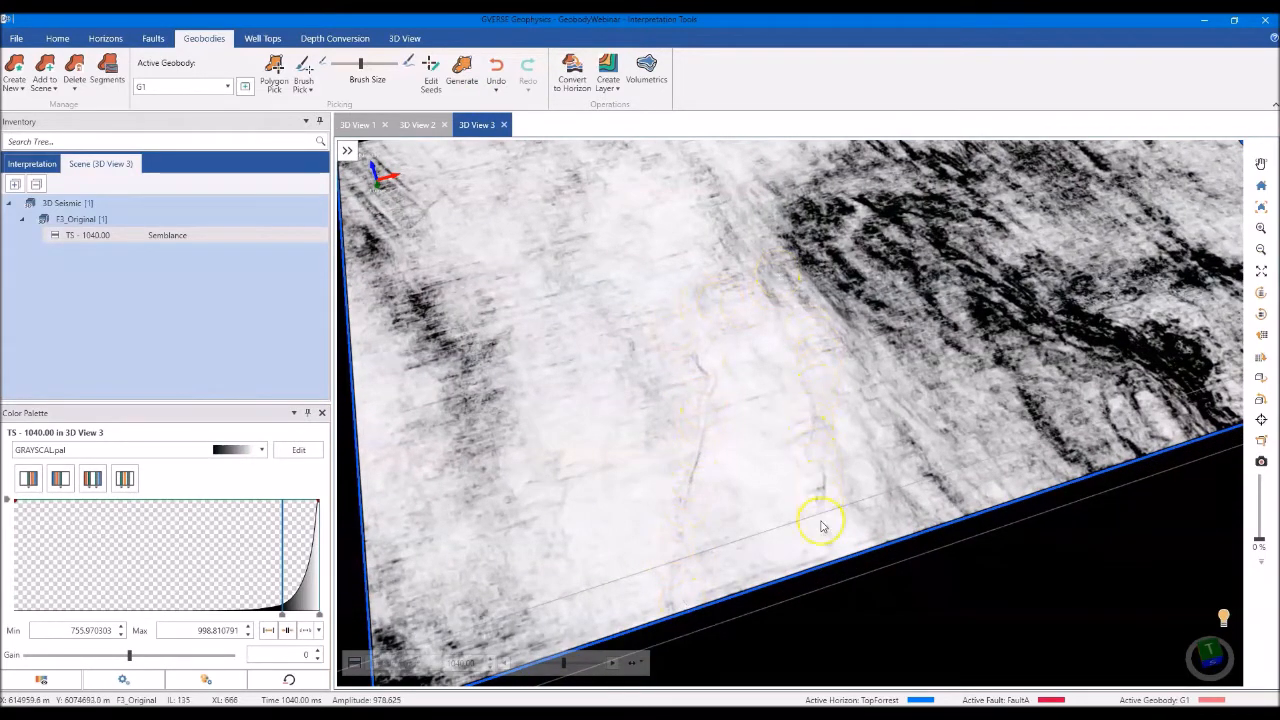
middle_click_drag(791, 517, 794, 509)
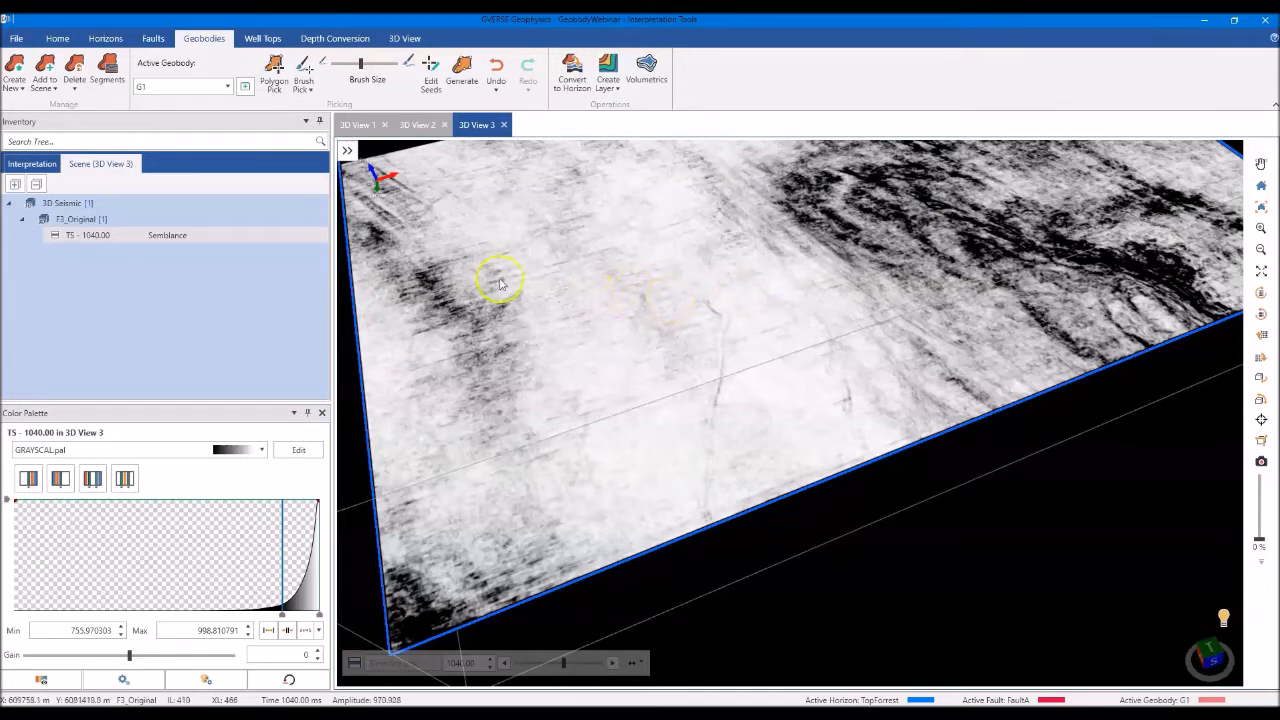
- Create a yellow geobody named CHANNEL, added to the active scene and set as active
left_click(14, 72)
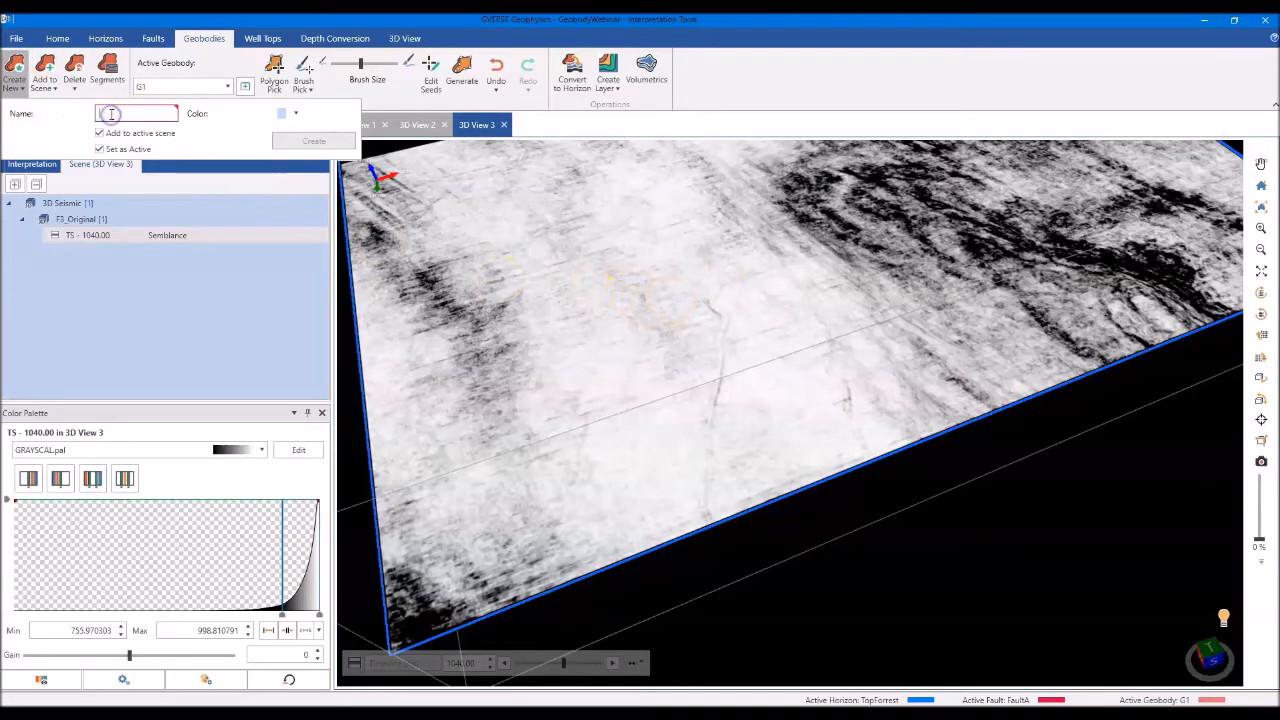
type("CHANNEL")
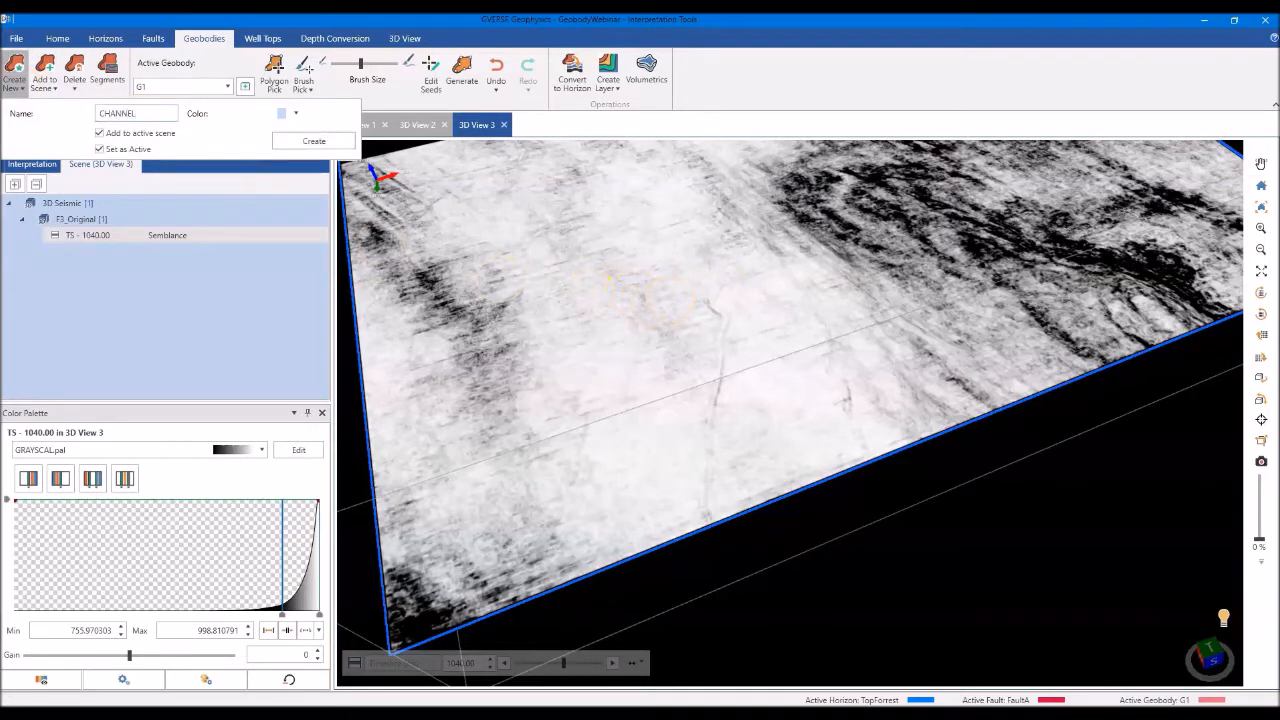
left_click(290, 113)
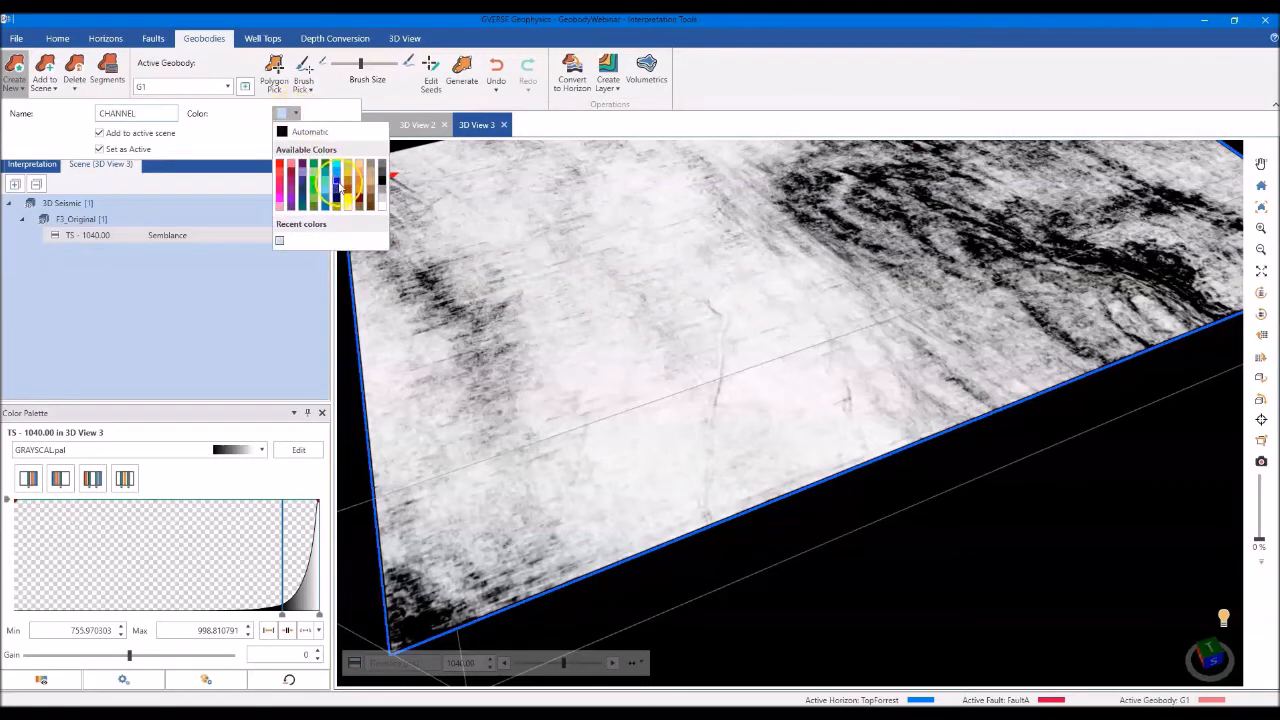
left_click(347, 178)
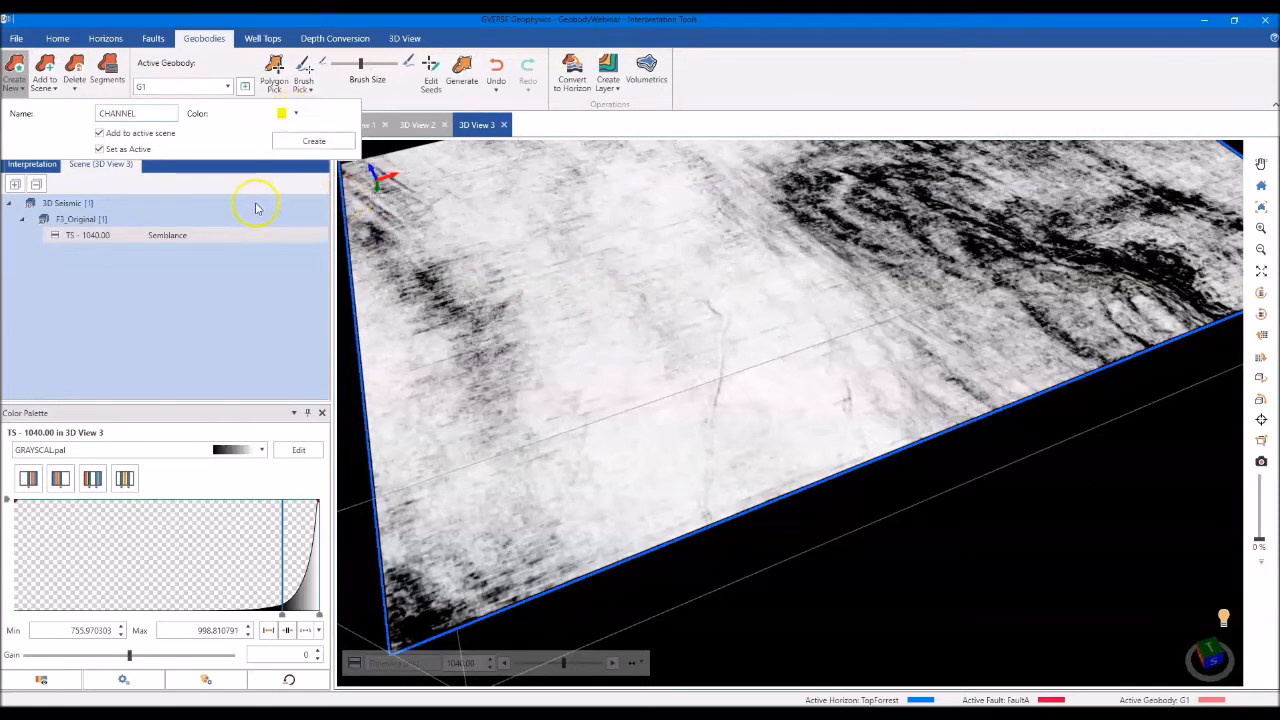
left_click(306, 141)
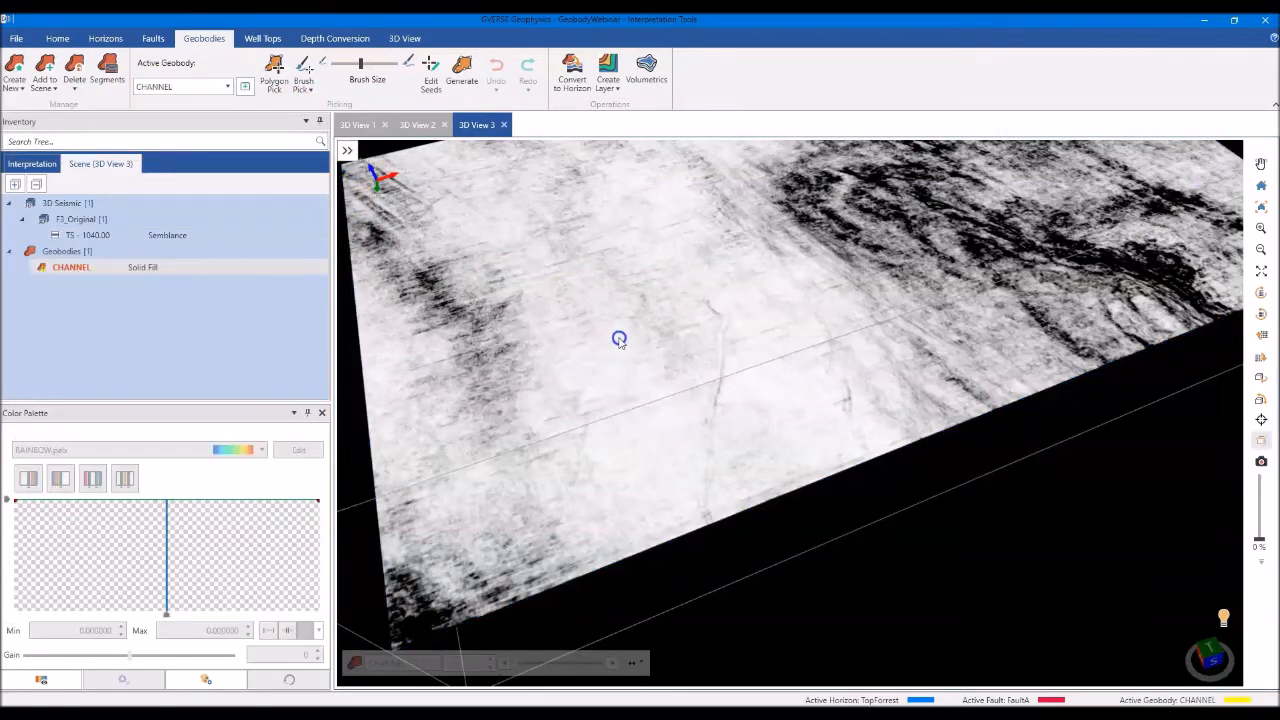
- With CHANNEL as the active geobody, paint along the two channel features on time slice 1040 using a smaller Brush Pick brush
left_click(226, 87)
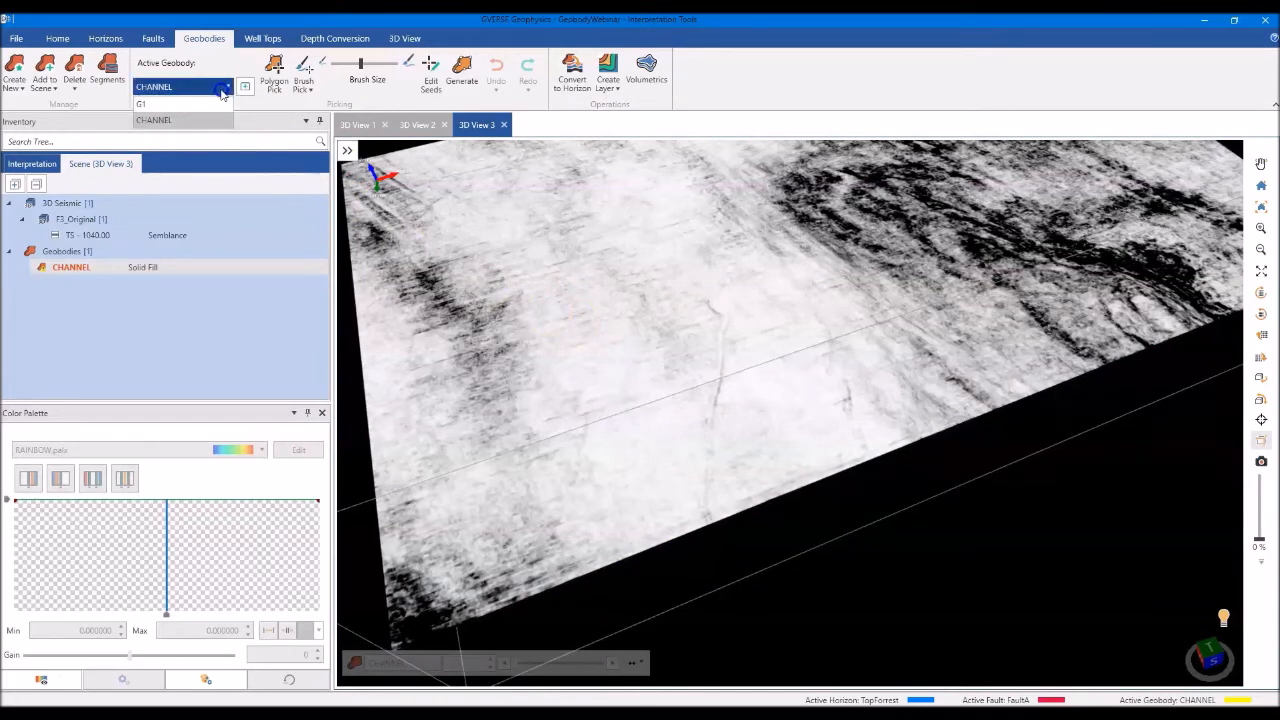
left_click(222, 88)
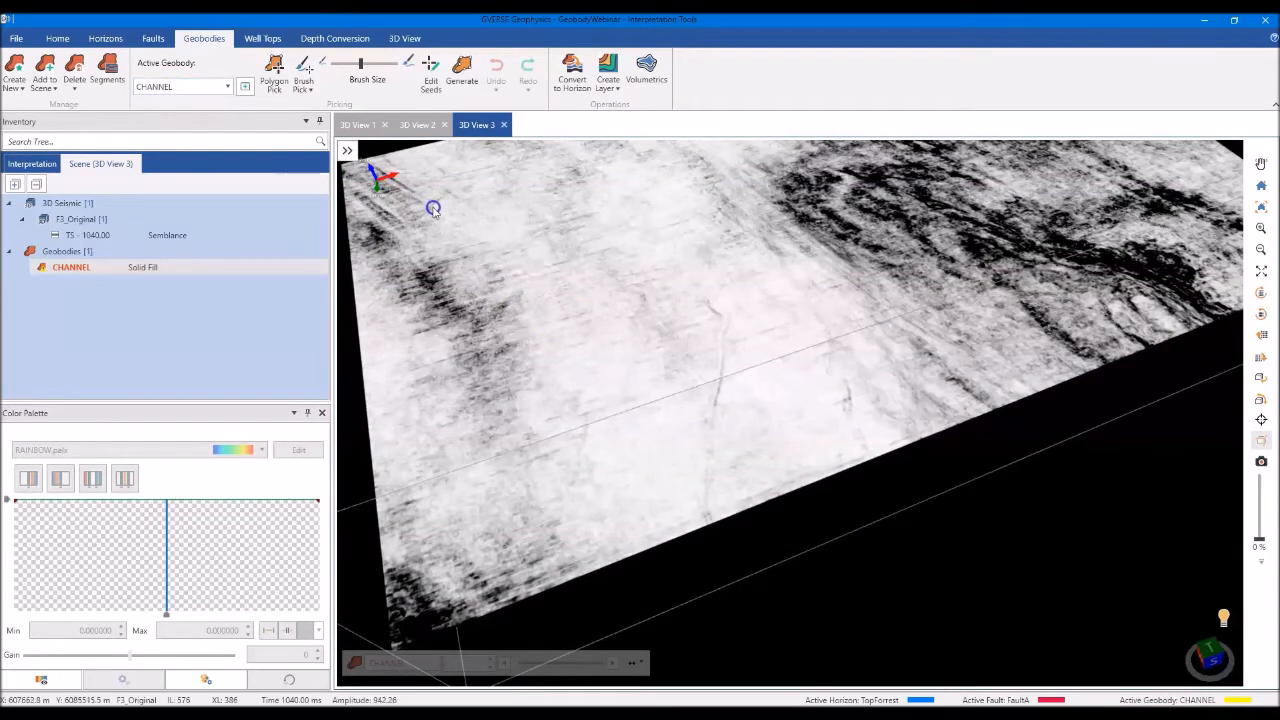
left_click(304, 68)
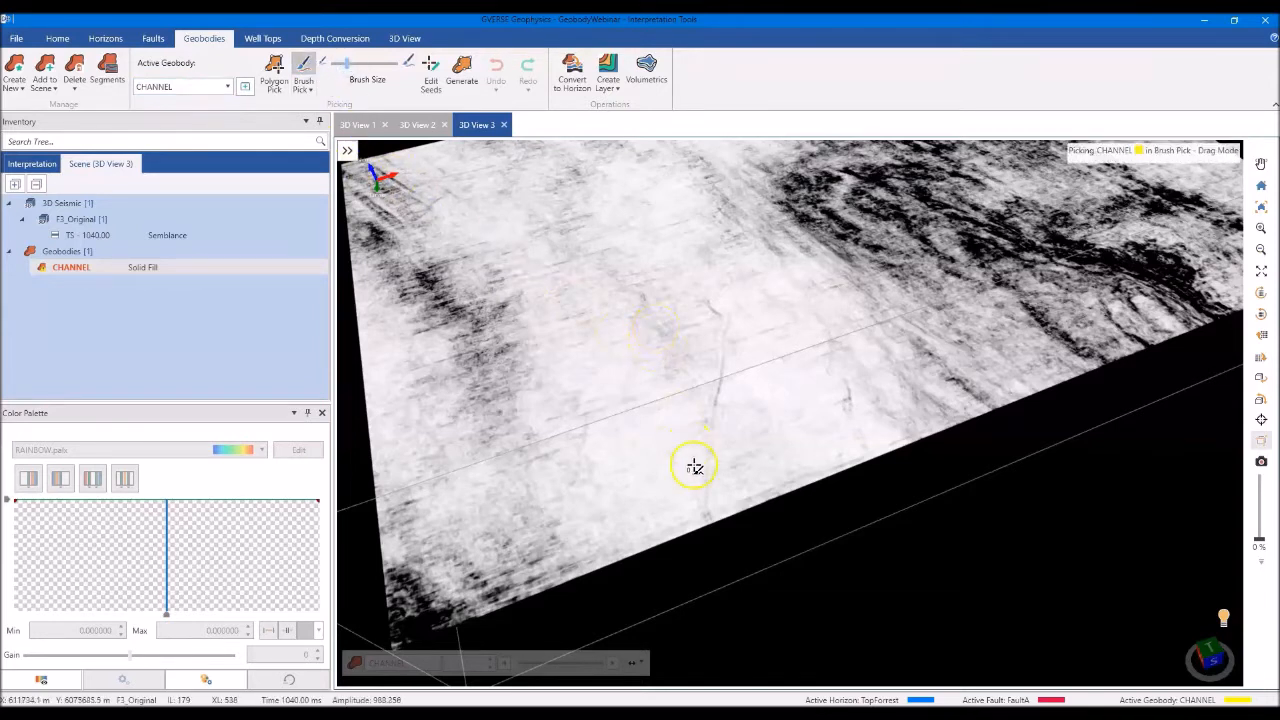
mouse_move(700, 508)
left_mouse_down()
mouse_move(726, 331)
mouse_move(718, 274)
left_mouse_up()
left_click_drag(866, 455, 814, 311)
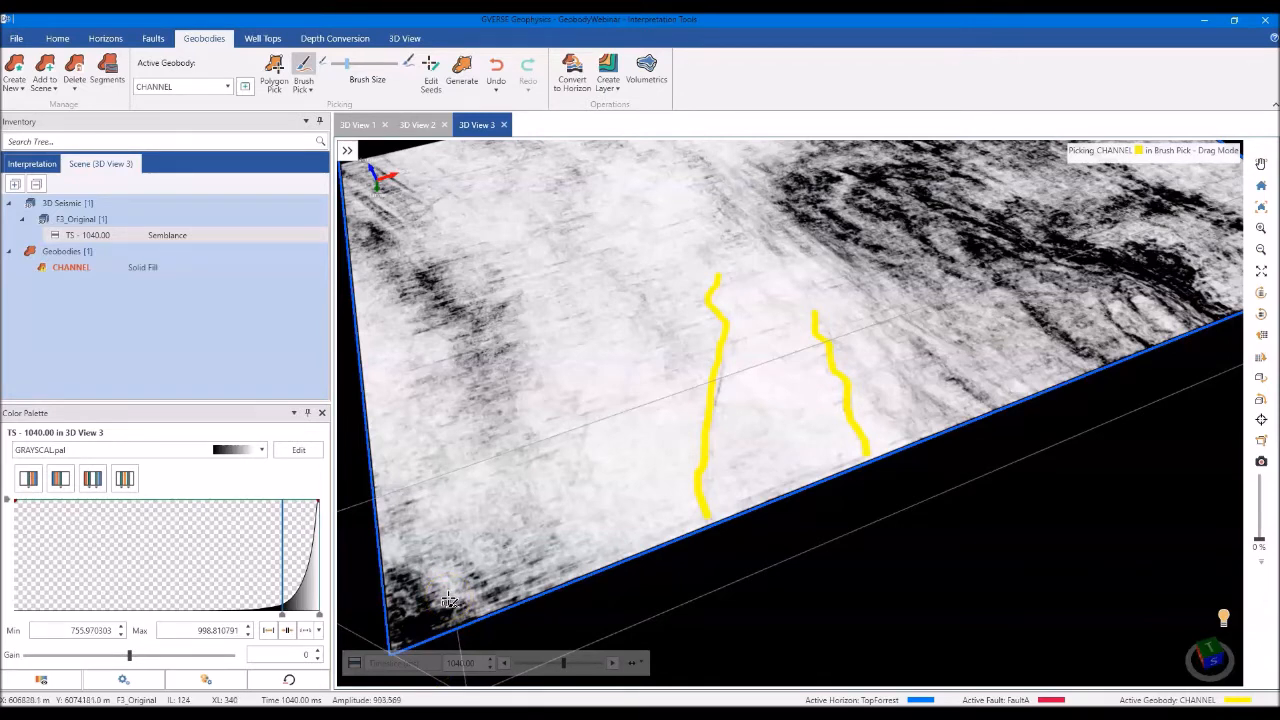
- Move the Semblance time slice to 1030 and paint CHANNEL picks along both channel features with Brush Pick
key("shift")
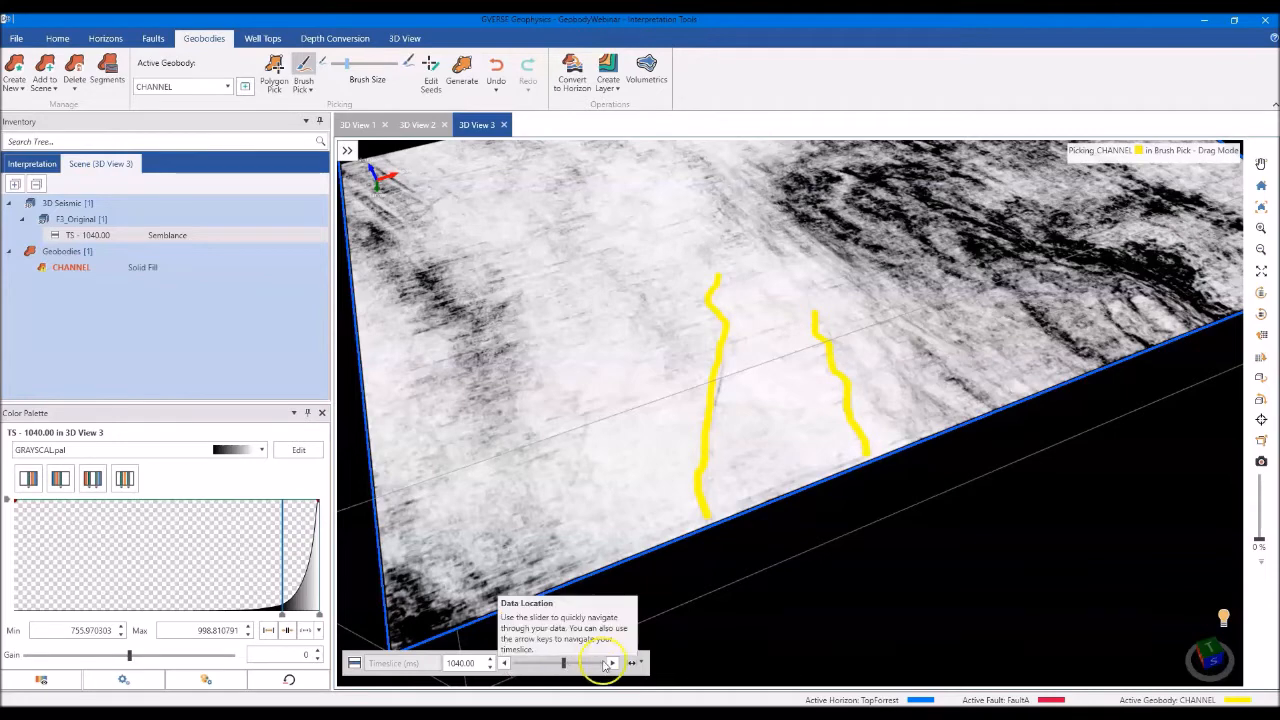
left_click(505, 663)
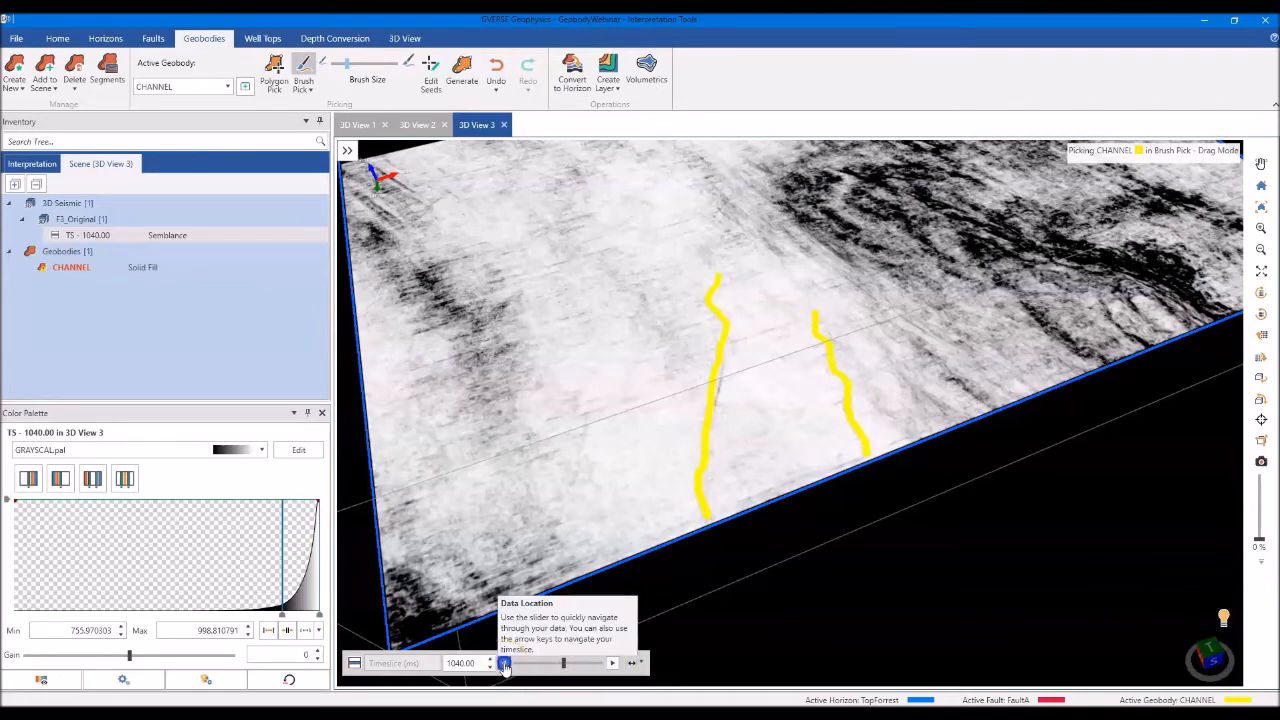
left_click(505, 664)
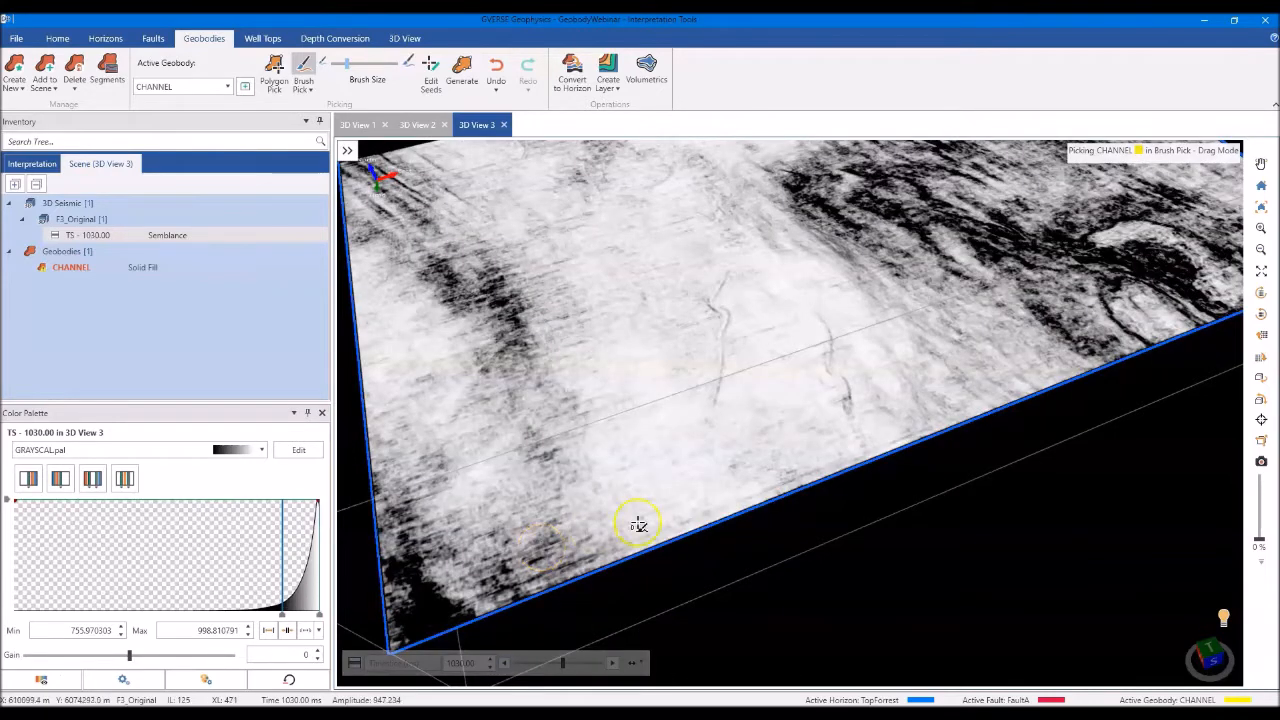
left_click_drag(722, 280, 712, 457)
left_click_drag(708, 503, 726, 274)
left_click(496, 66)
mouse_move(727, 277)
left_mouse_down()
mouse_move(709, 306)
mouse_move(726, 323)
mouse_move(706, 431)
left_mouse_up()
left_click_drag(814, 309, 852, 421)
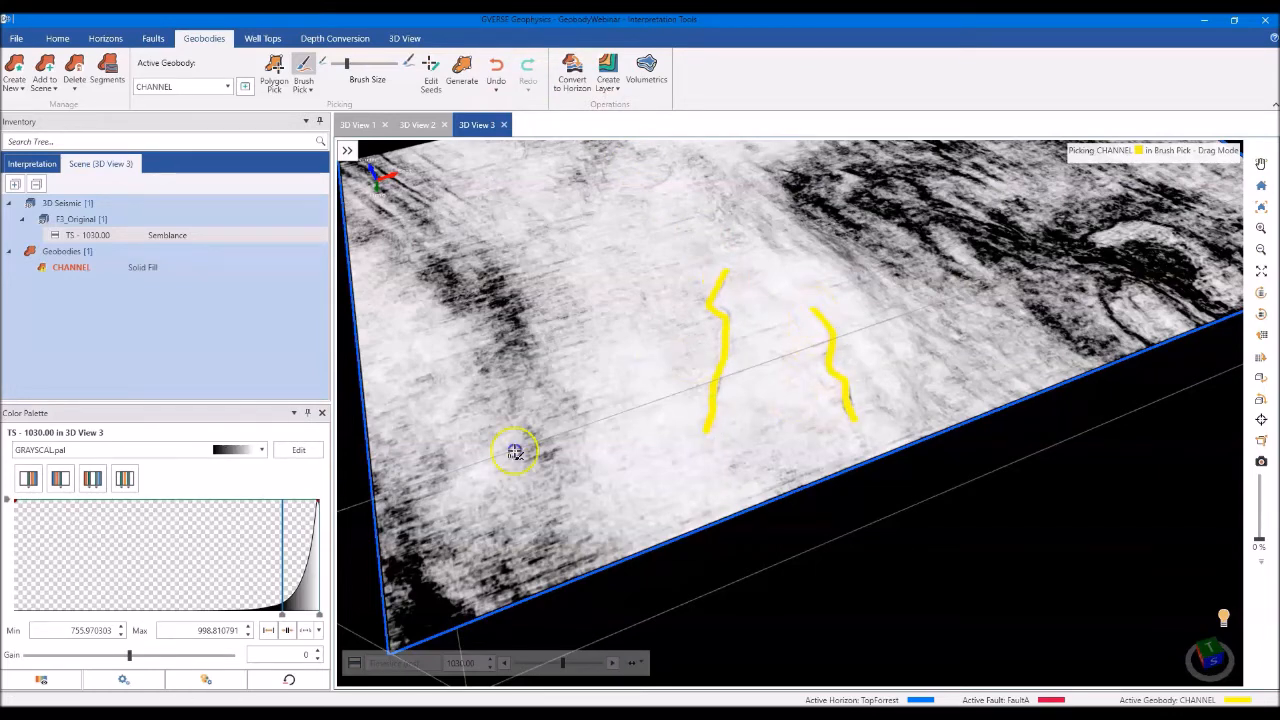
- Move the Semblance time slice to 1020 and paint CHANNEL brush picks along both channel features
left_click(505, 662)
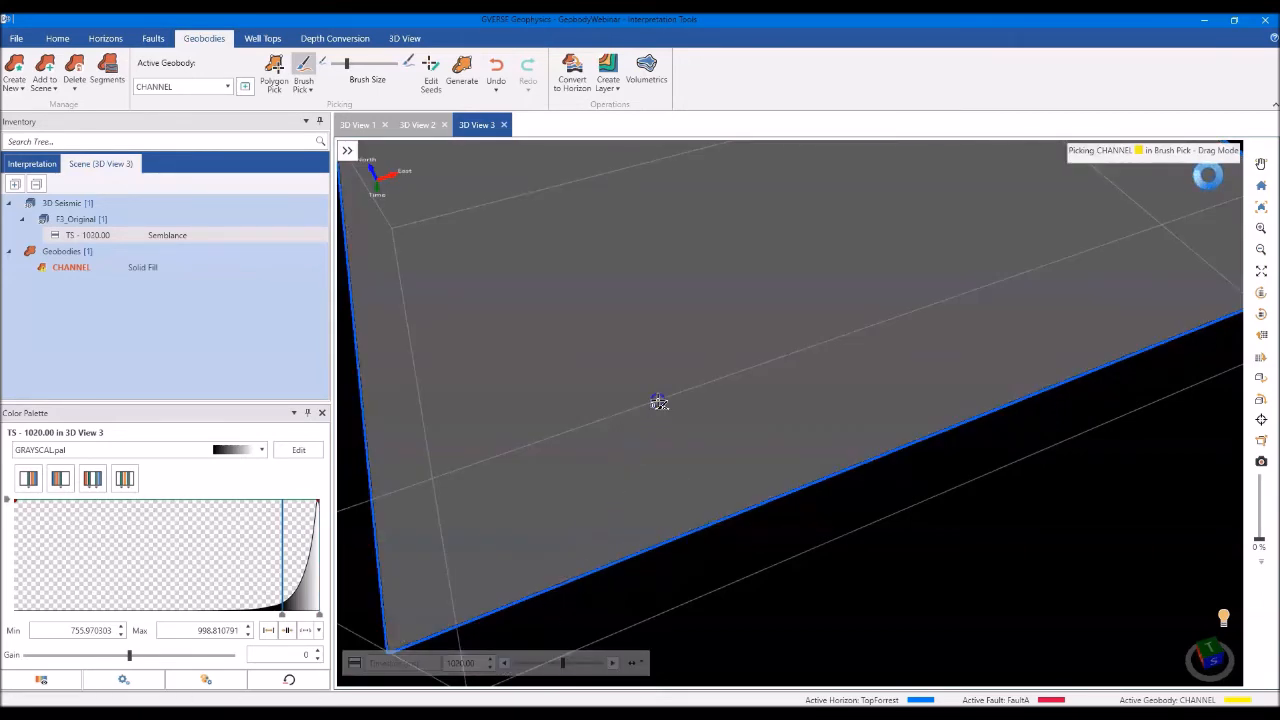
scroll(661, 404, "down", 1)
middle_click_drag(749, 324, 748, 364)
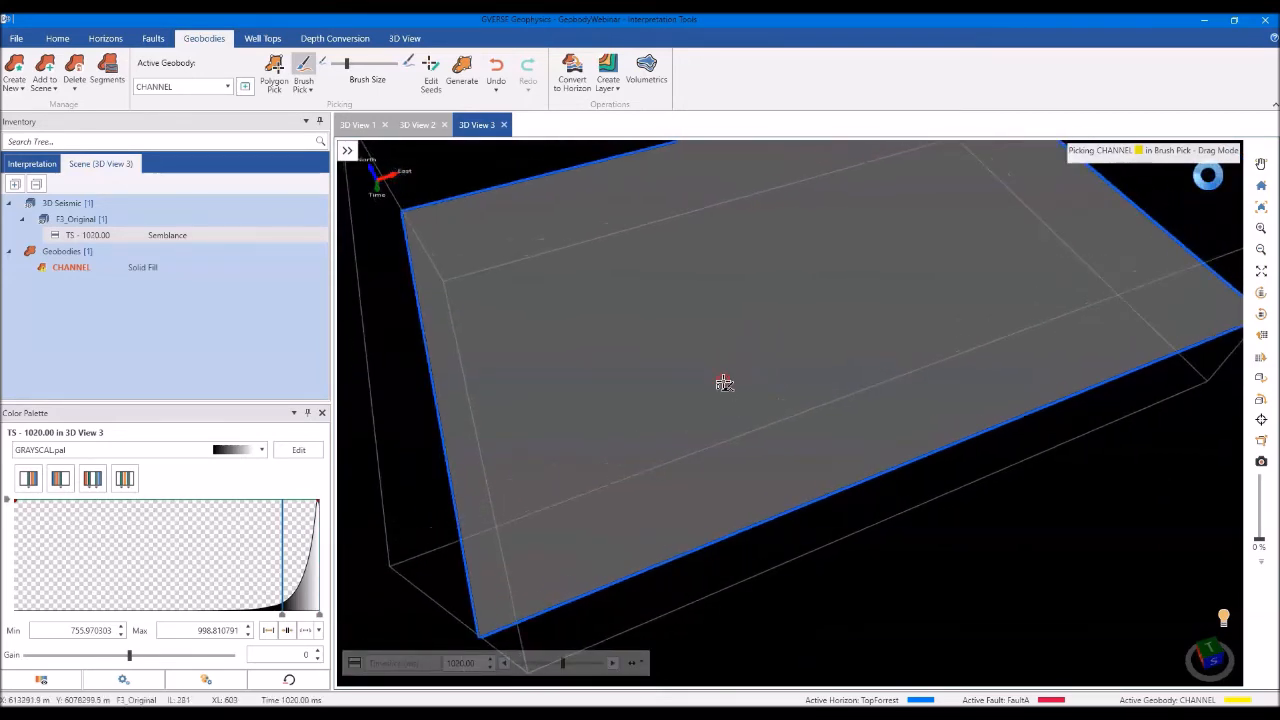
mouse_move(737, 316)
left_mouse_down()
mouse_move(721, 343)
mouse_move(722, 428)
left_mouse_up()
mouse_move(802, 333)
left_mouse_down()
mouse_move(826, 429)
mouse_move(813, 445)
left_mouse_up()
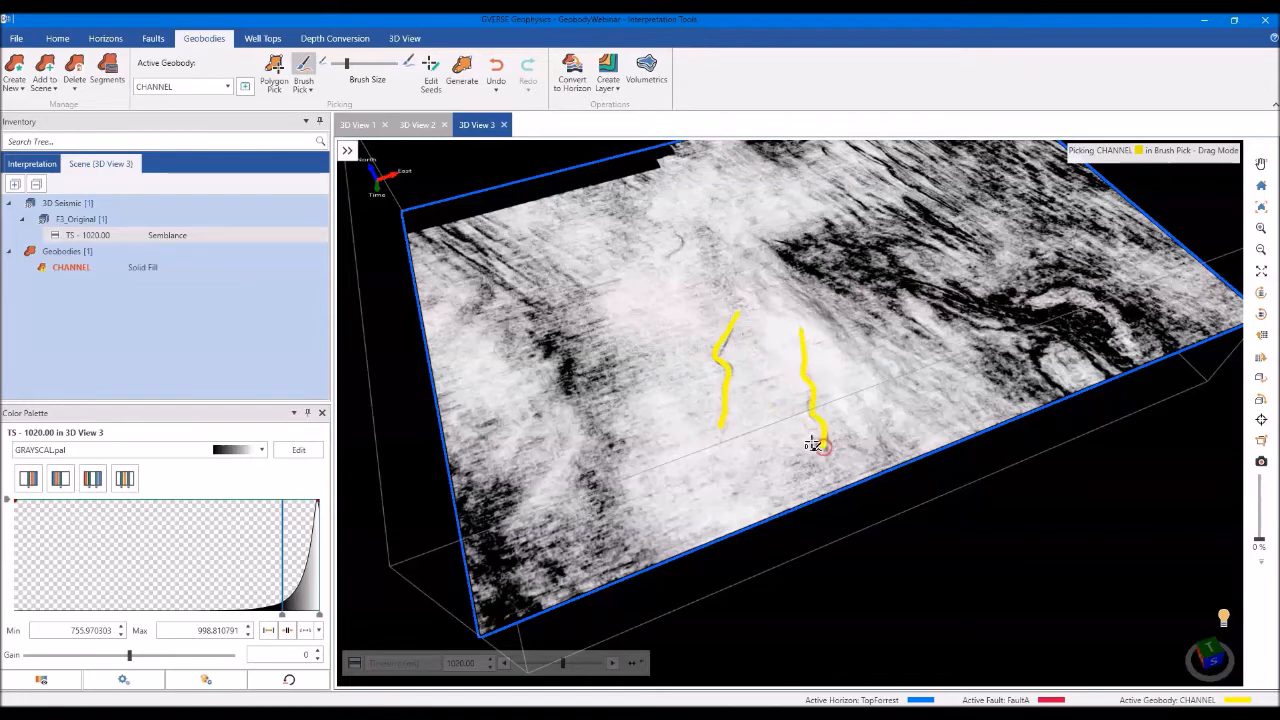
- Move the Semblance time slice to 1010 and paint both channels, including the fork at the eastern channel's northern end
left_click(504, 662)
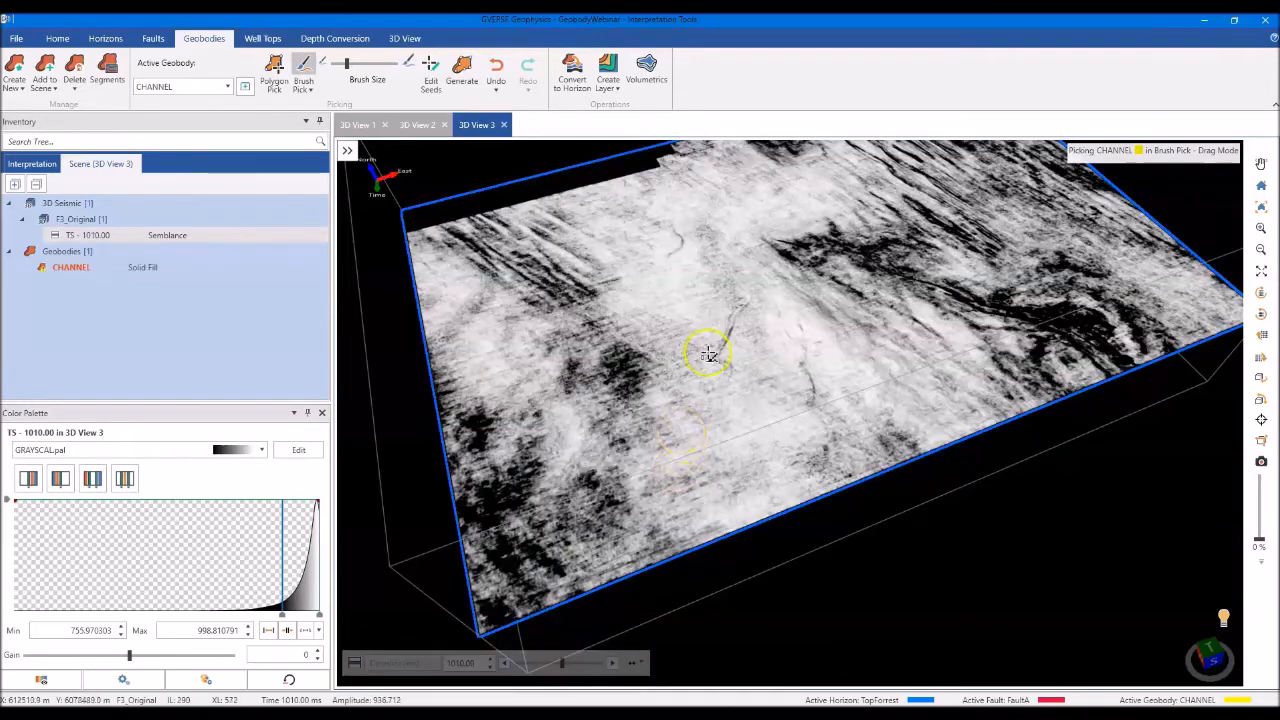
left_click_drag(733, 283, 728, 378)
mouse_move(776, 304)
left_mouse_down()
mouse_move(787, 333)
mouse_move(803, 347)
mouse_move(806, 337)
mouse_move(821, 421)
left_mouse_up()
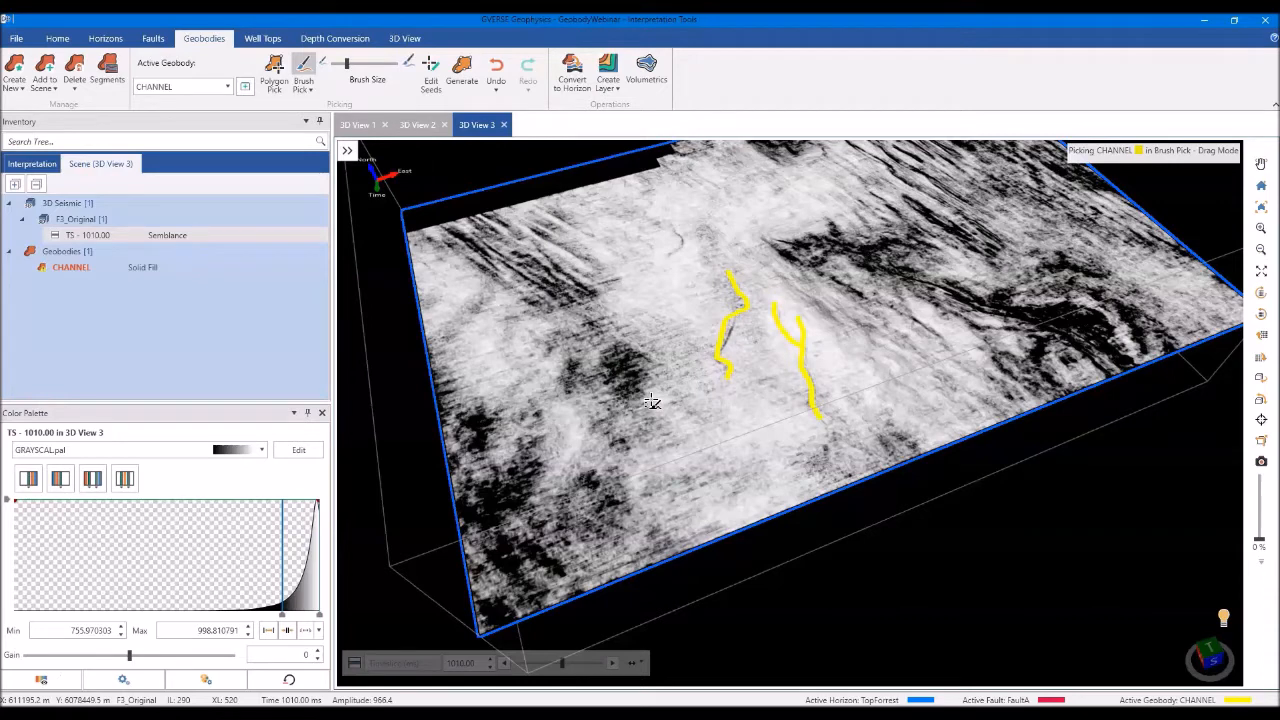
- Generate the CHANNEL geobody with the Interpolate method, using timeslice picks on the Semblance version over the 3D Survey extents
left_click(475, 62)
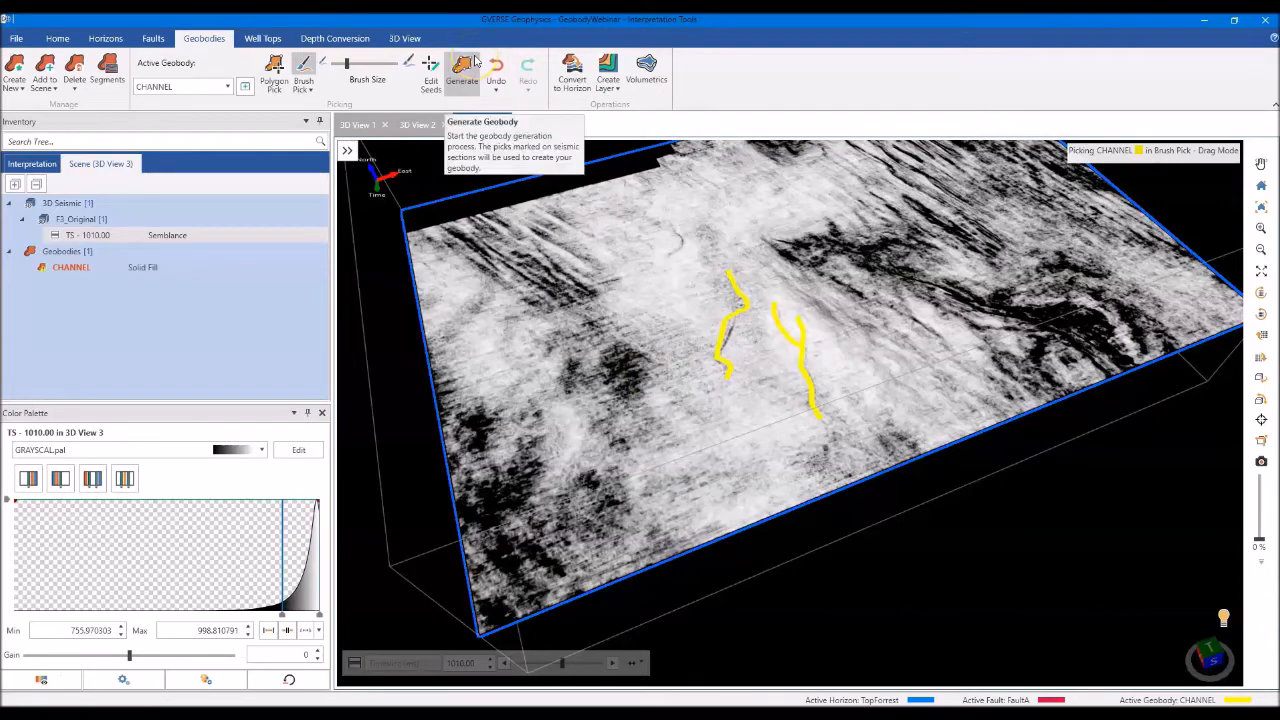
left_click(475, 62)
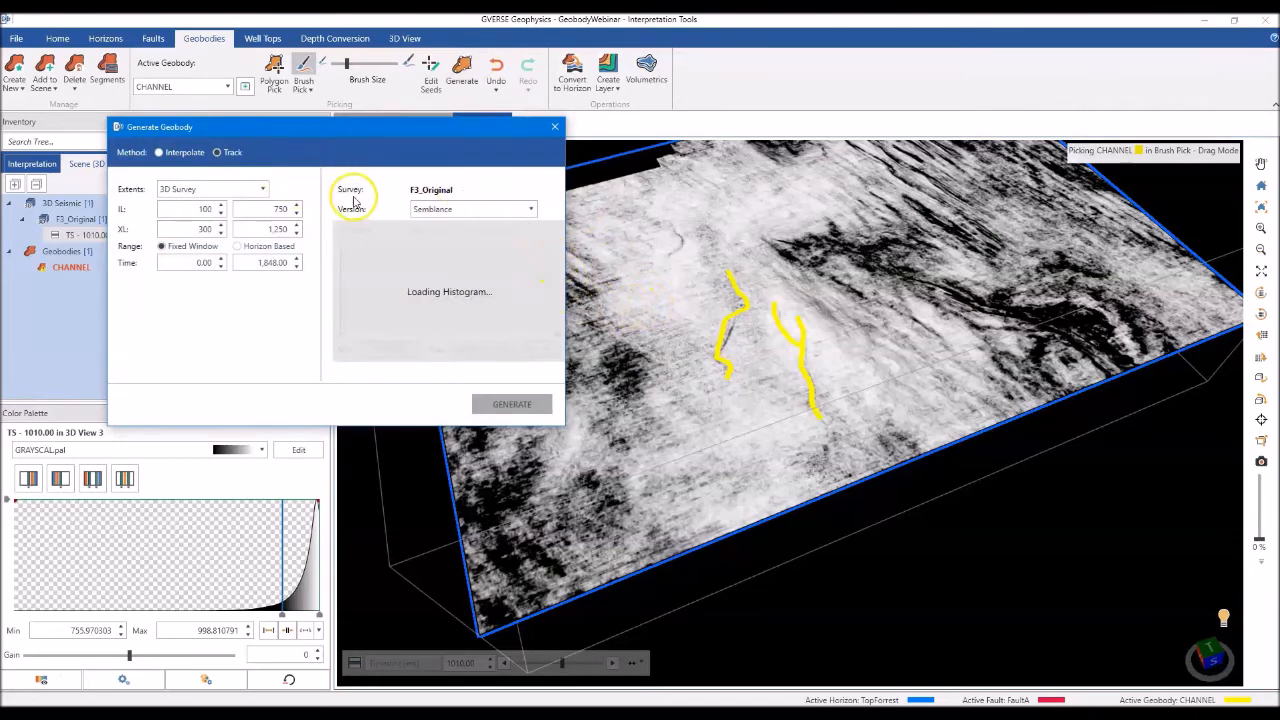
left_click_drag(364, 129, 408, 133)
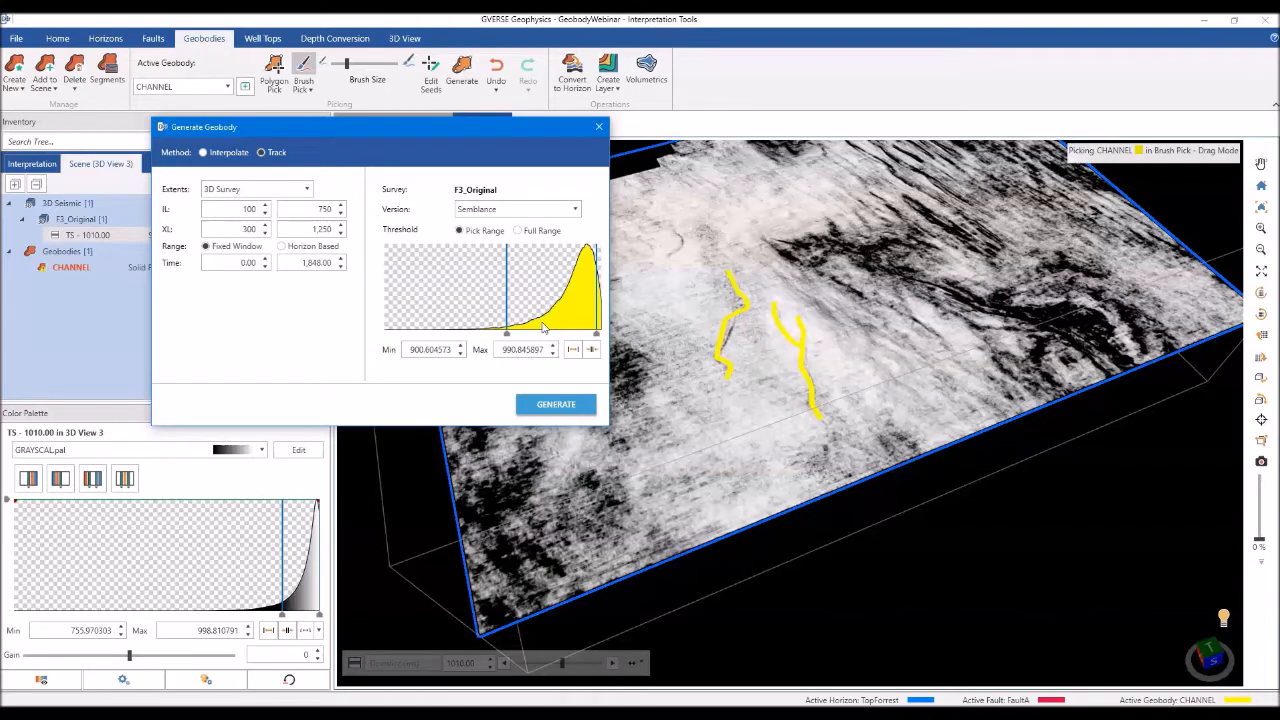
left_click(205, 152)
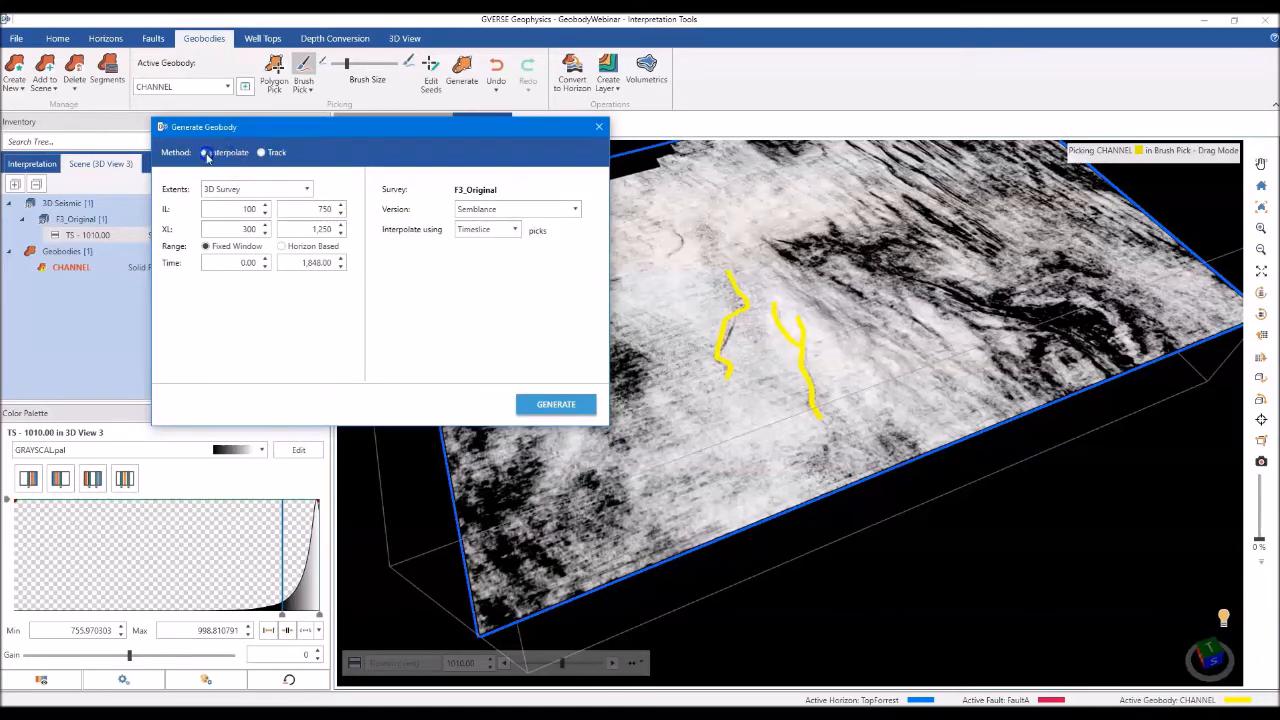
left_click(260, 156)
left_click(487, 302)
left_click(575, 410)
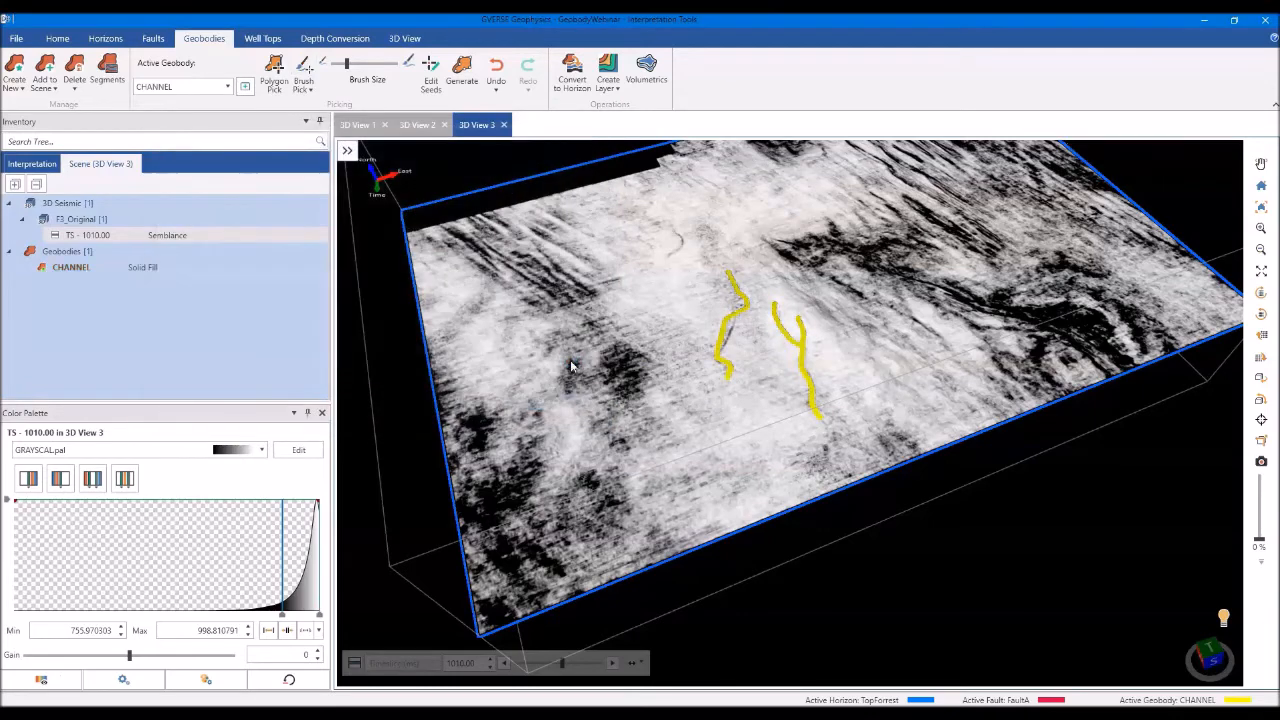
- Hide time slice 1010 and examine the generated CHANNEL geobody from several angles
left_click_drag(674, 420, 814, 274)
right_click(814, 274)
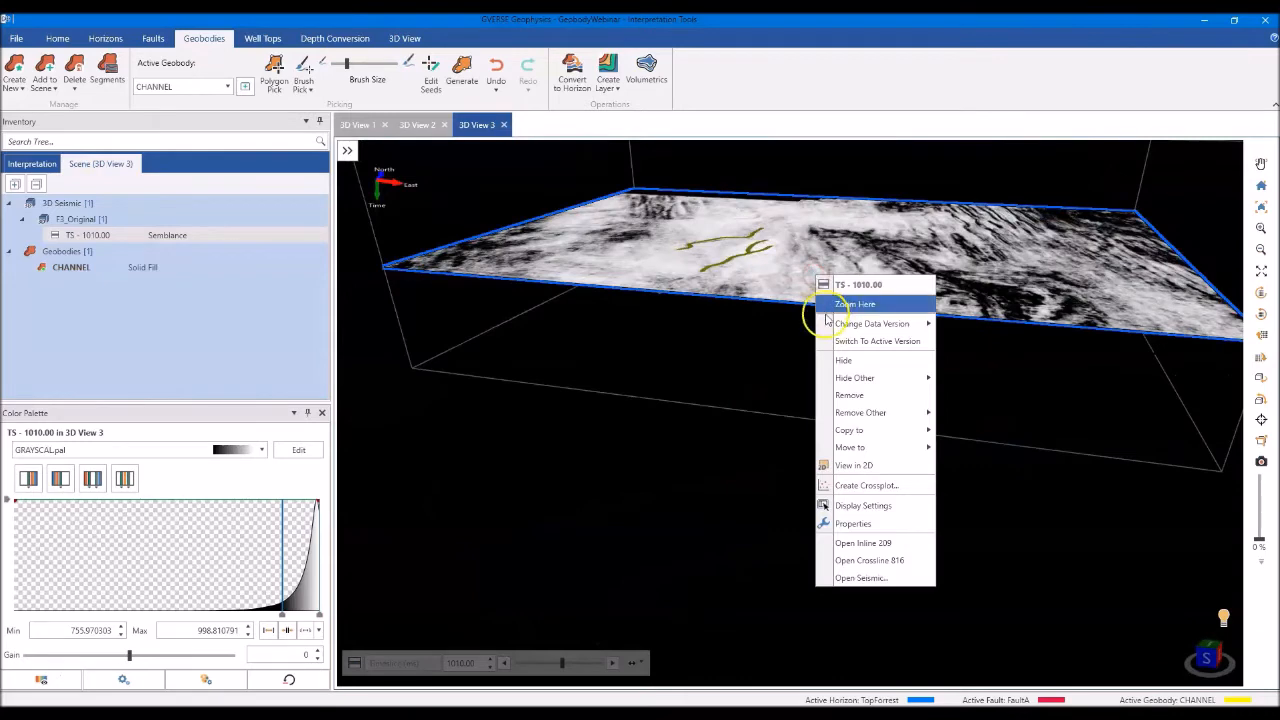
left_click(843, 362)
left_click_drag(770, 332, 779, 398)
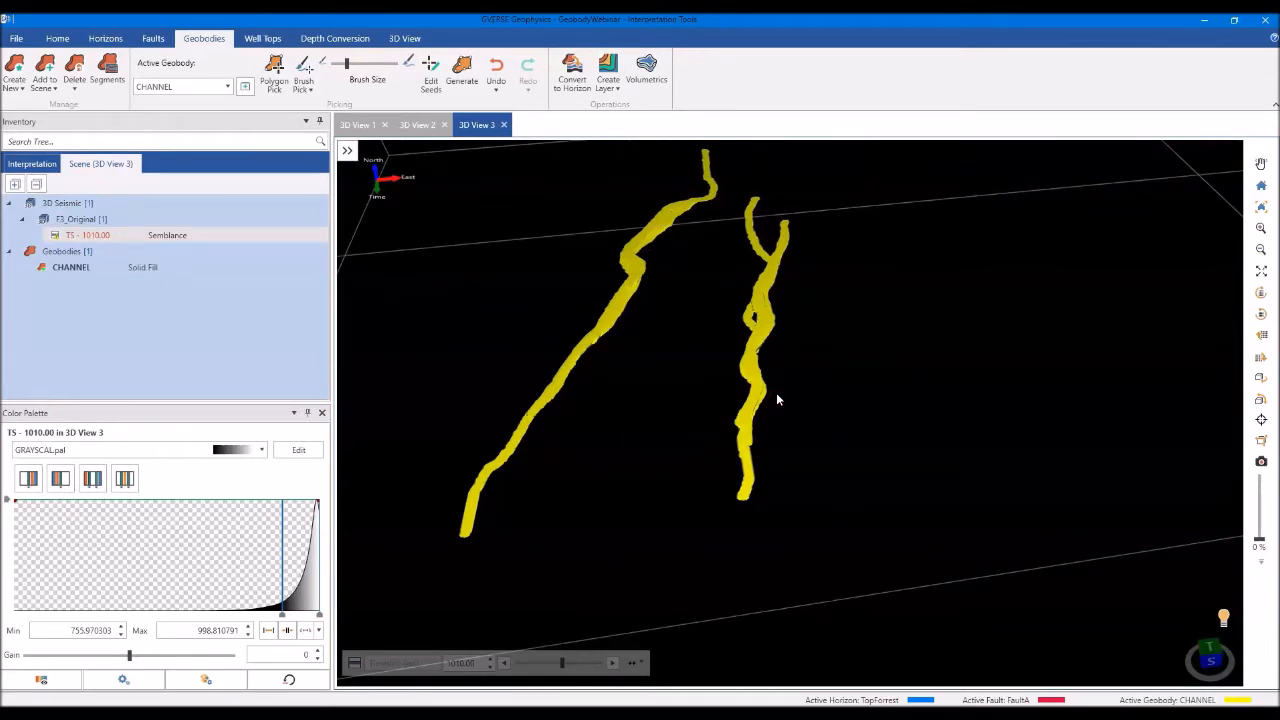
left_click_drag(777, 400, 687, 331)
scroll(690, 330, "up", 5)
left_click_drag(700, 345, 713, 350)
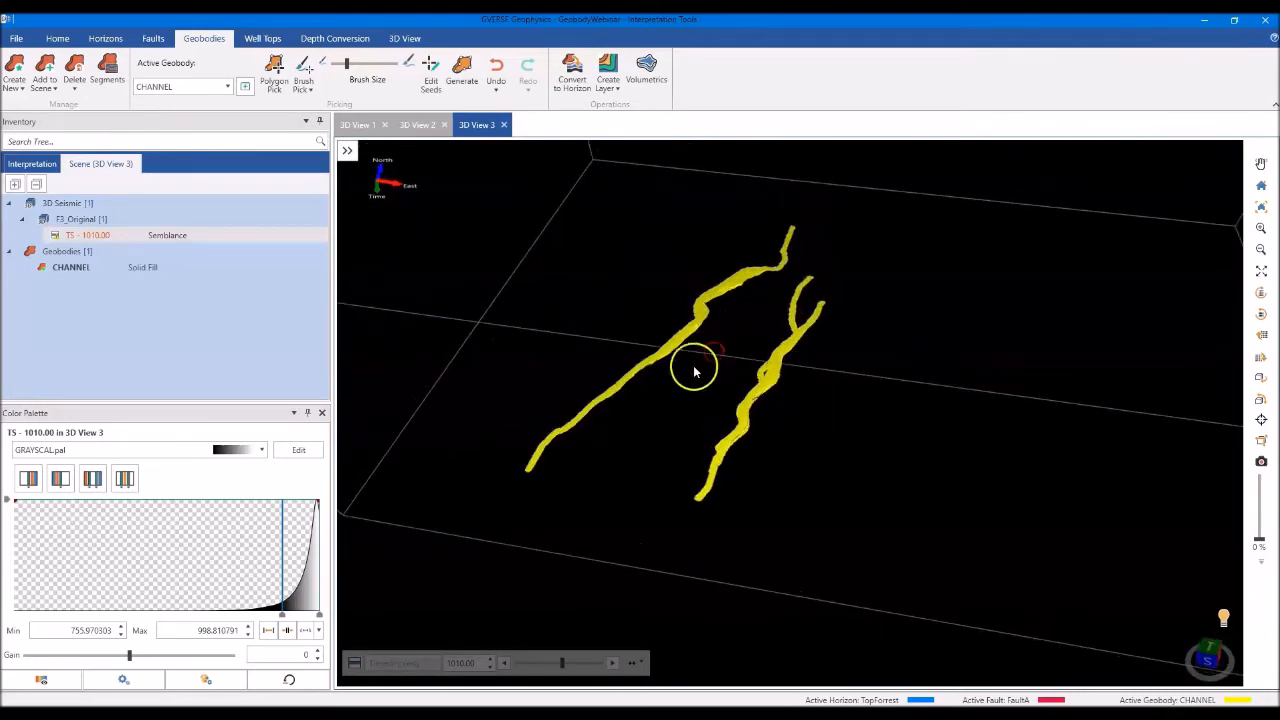
- Show time slice 1010 again and compare the western channel body with the Semblance feature up close
mouse_move(297, 238)
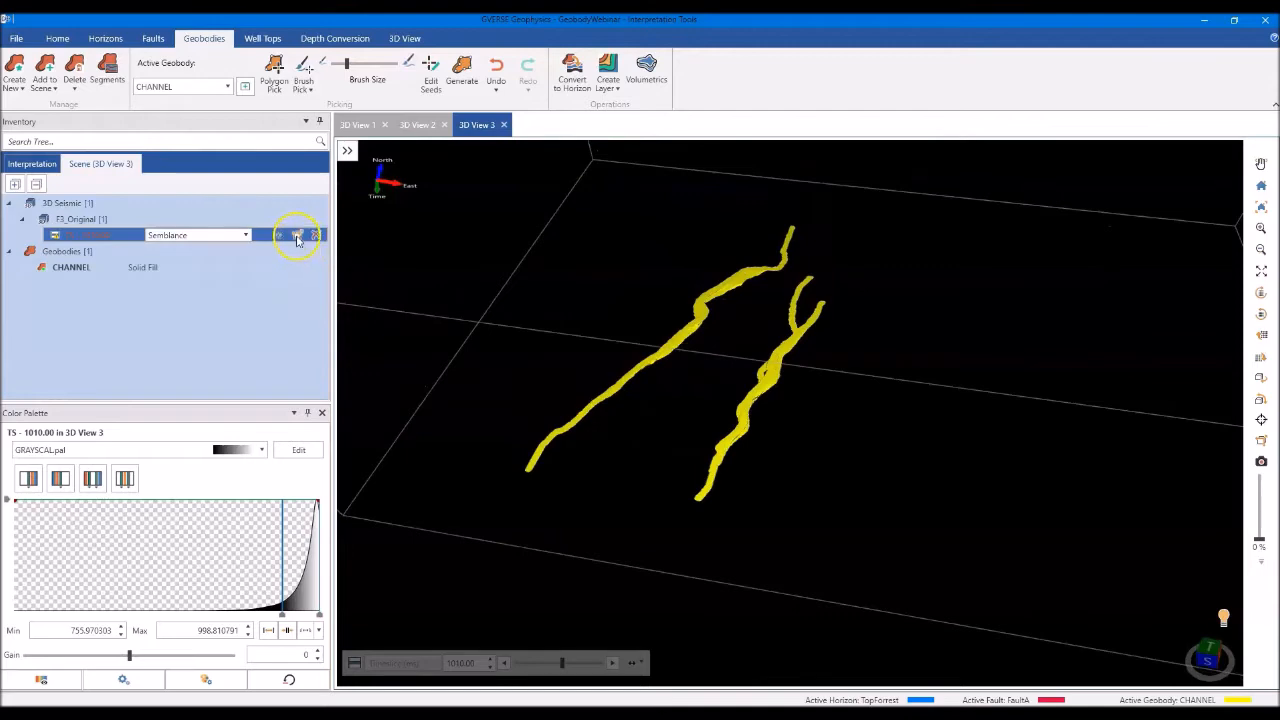
left_click(297, 235)
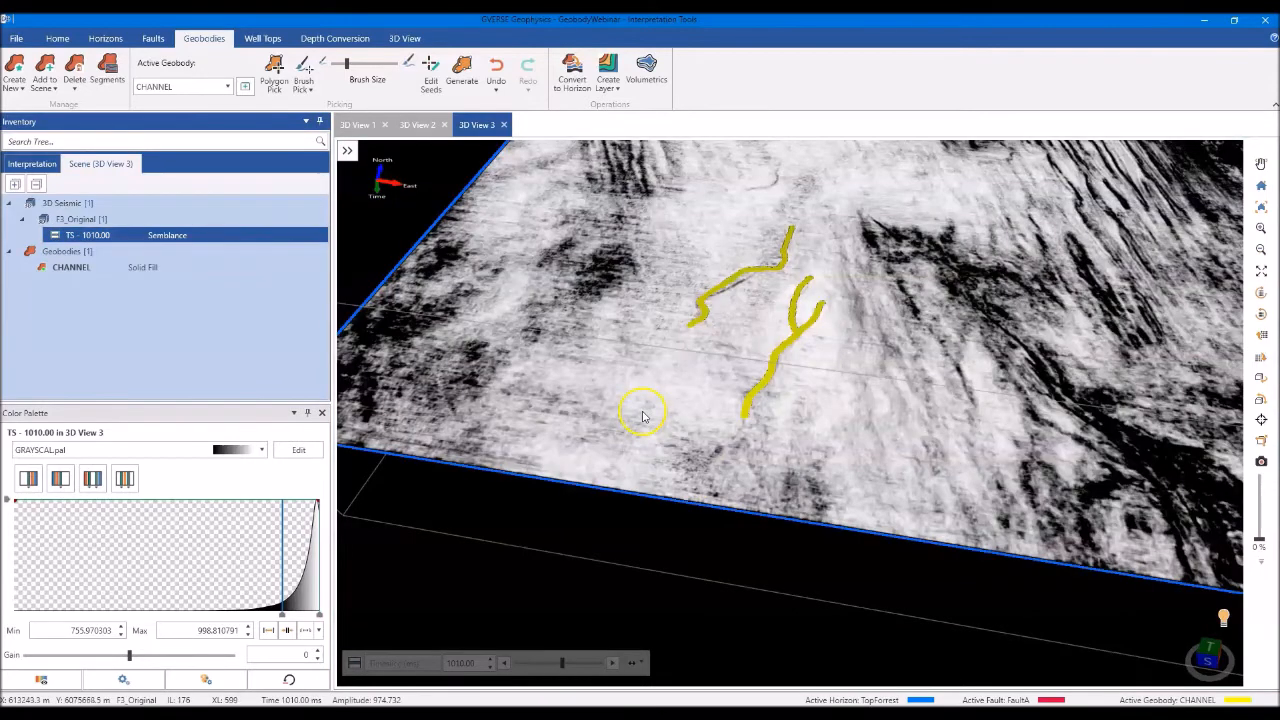
left_click_drag(643, 413, 657, 411)
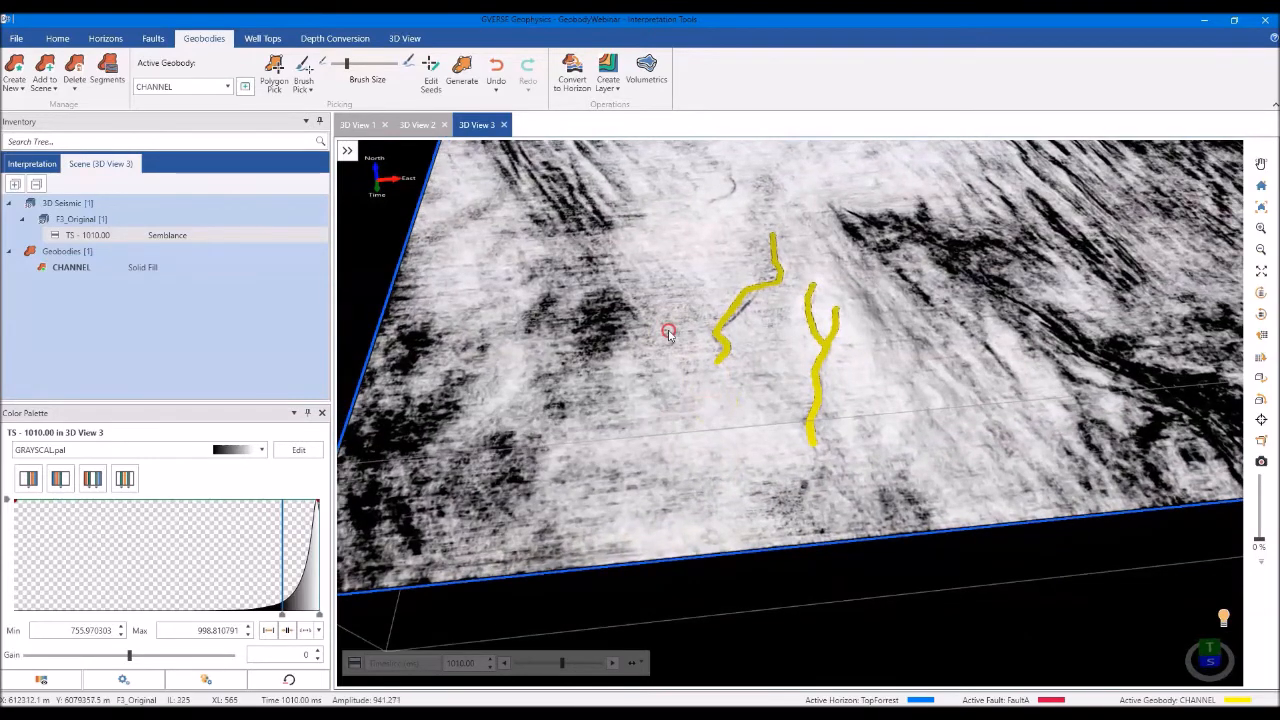
scroll(669, 326, "up", 5)
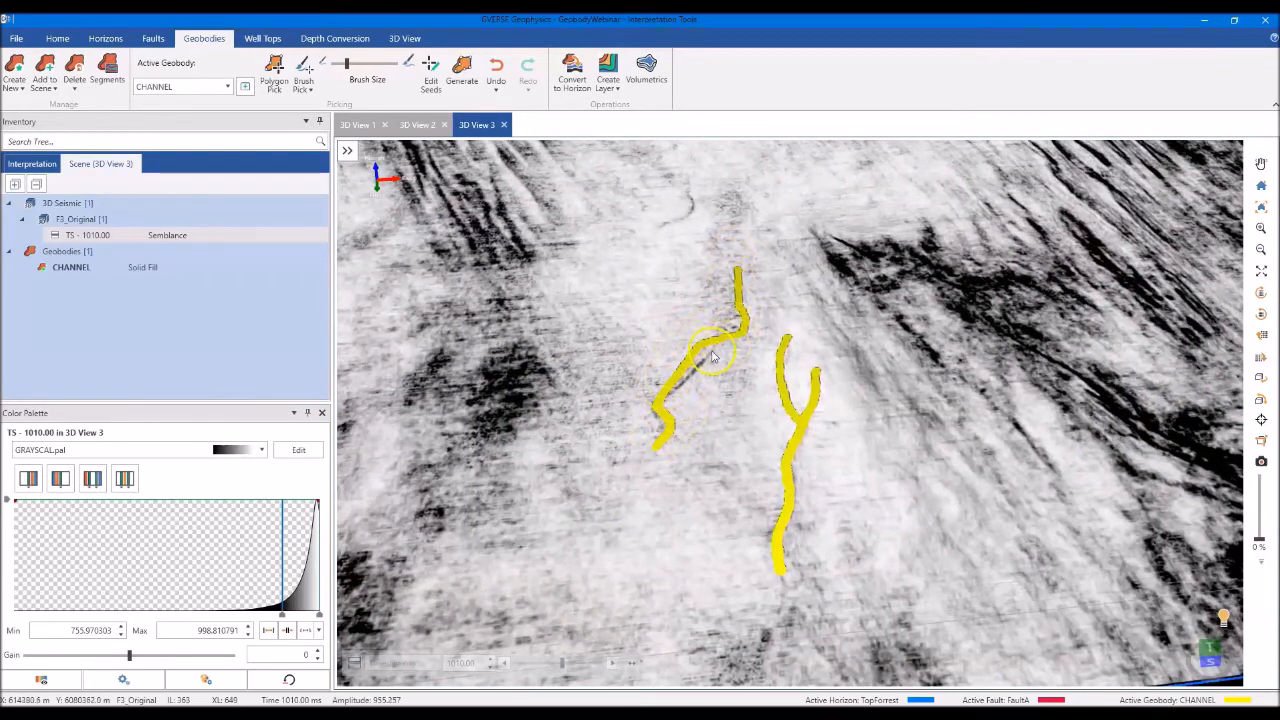
- In Edit Seeds mode, select the misaligned western channel pick on time slice 1010, accept modifying it, and remove the stroke
left_click(427, 76)
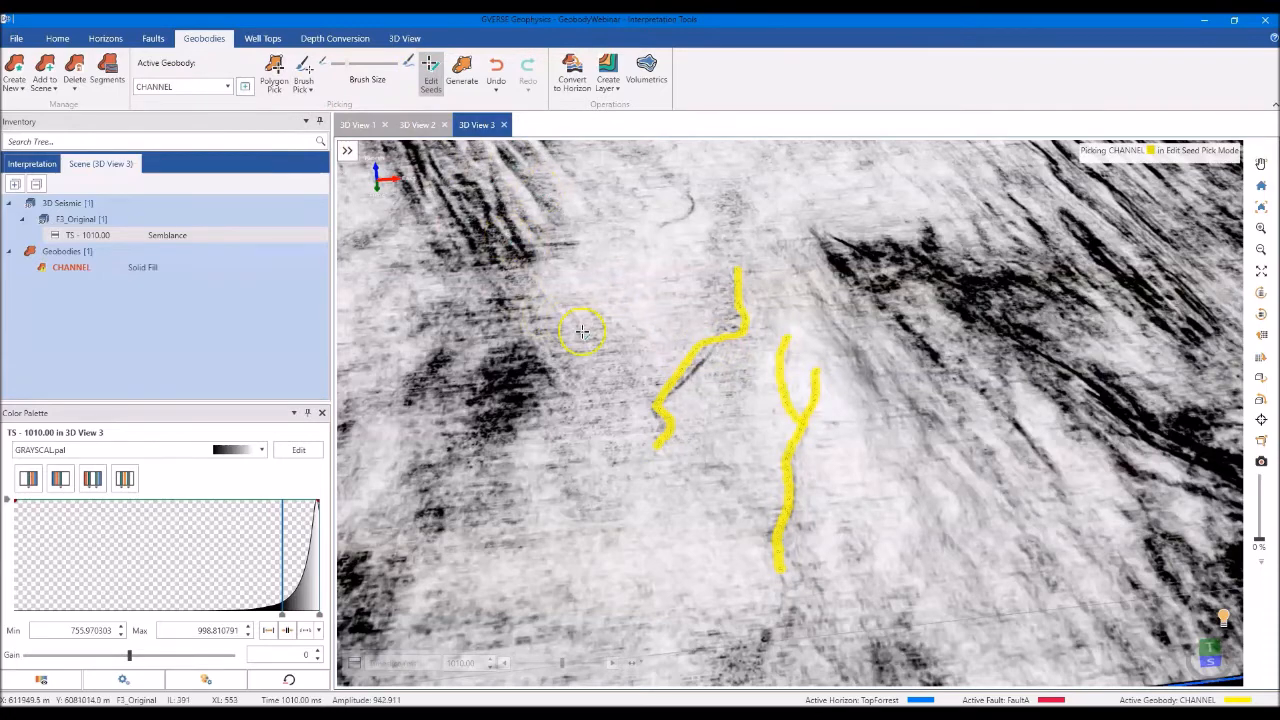
middle_click_drag(581, 332, 596, 339)
scroll(690, 495, "up", 6)
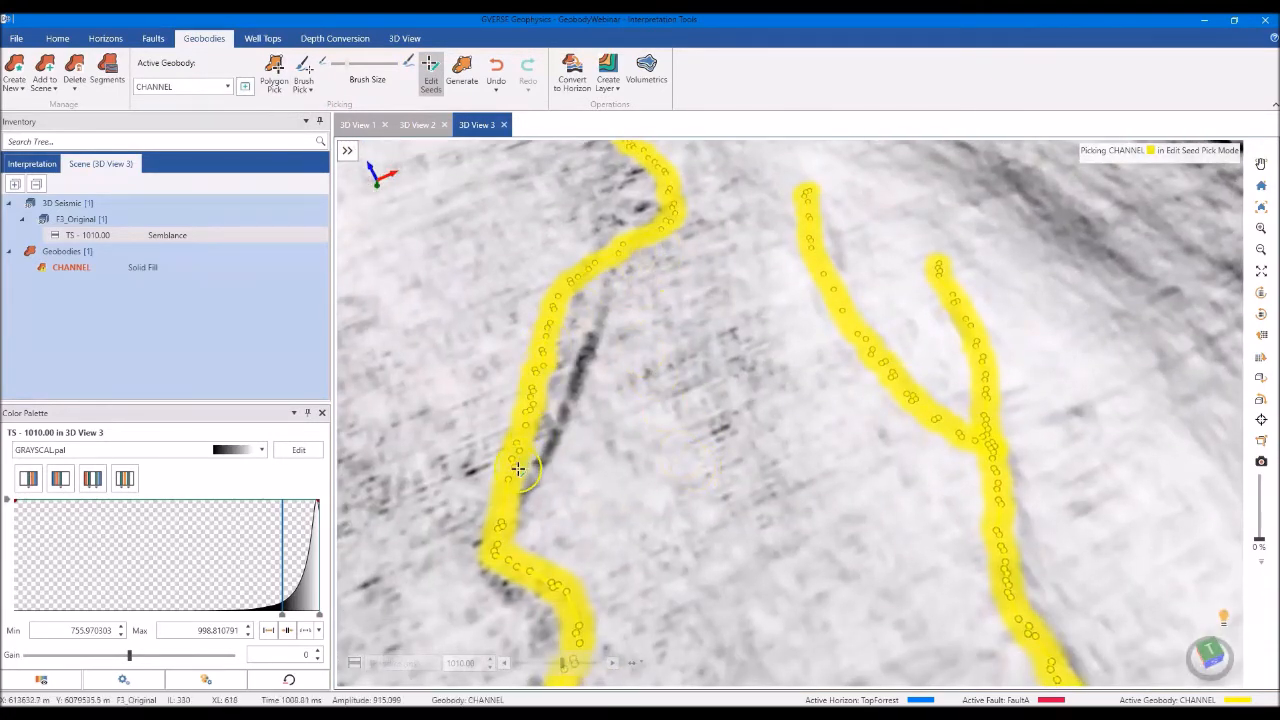
left_click(552, 312)
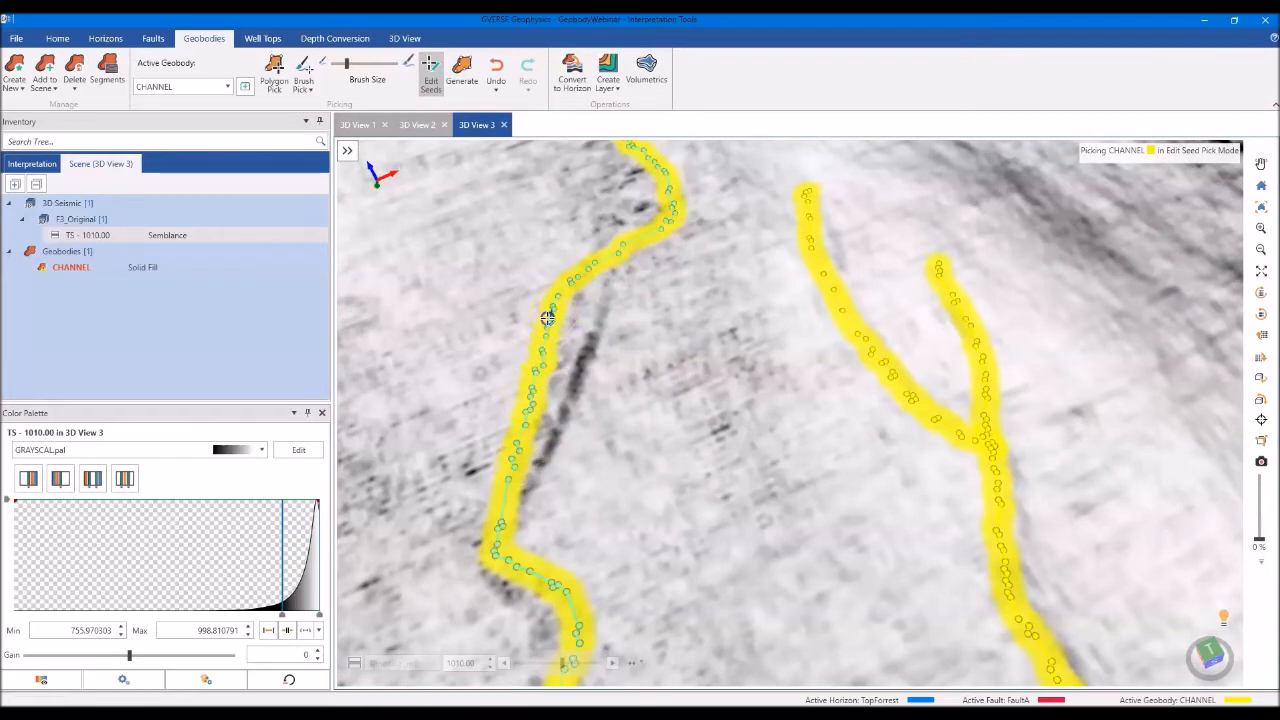
left_click(679, 423)
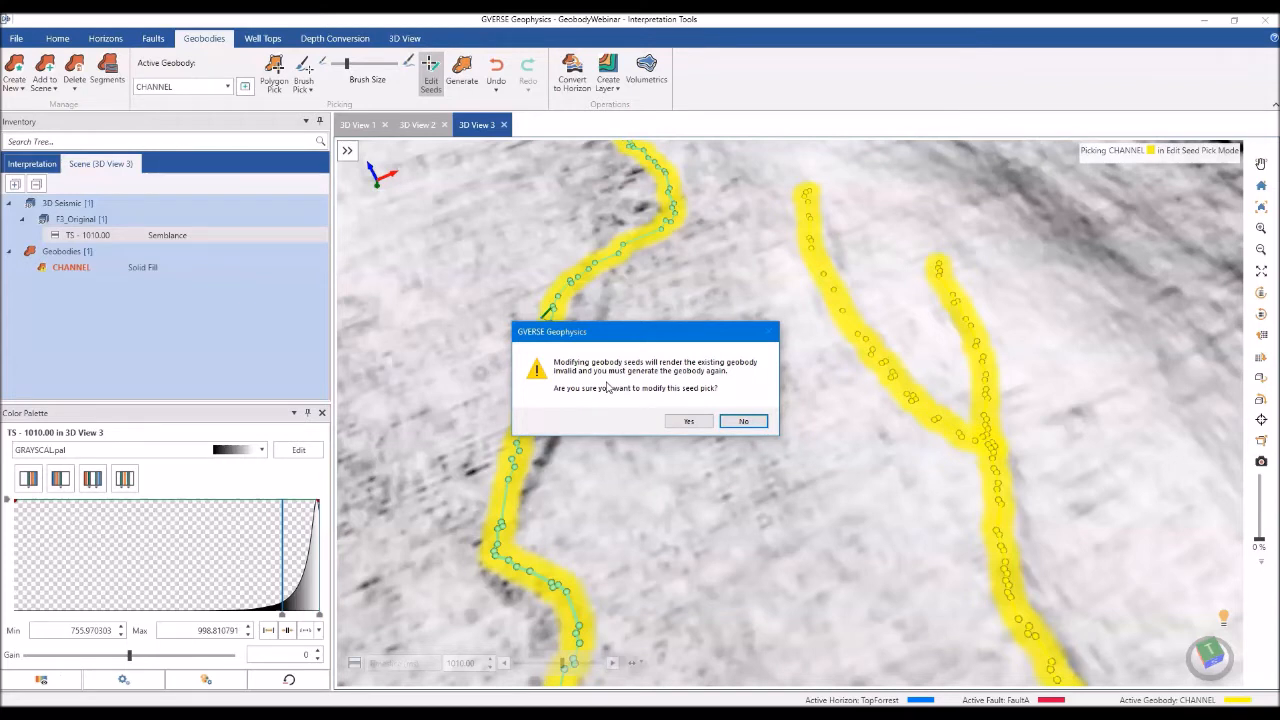
left_click(686, 421)
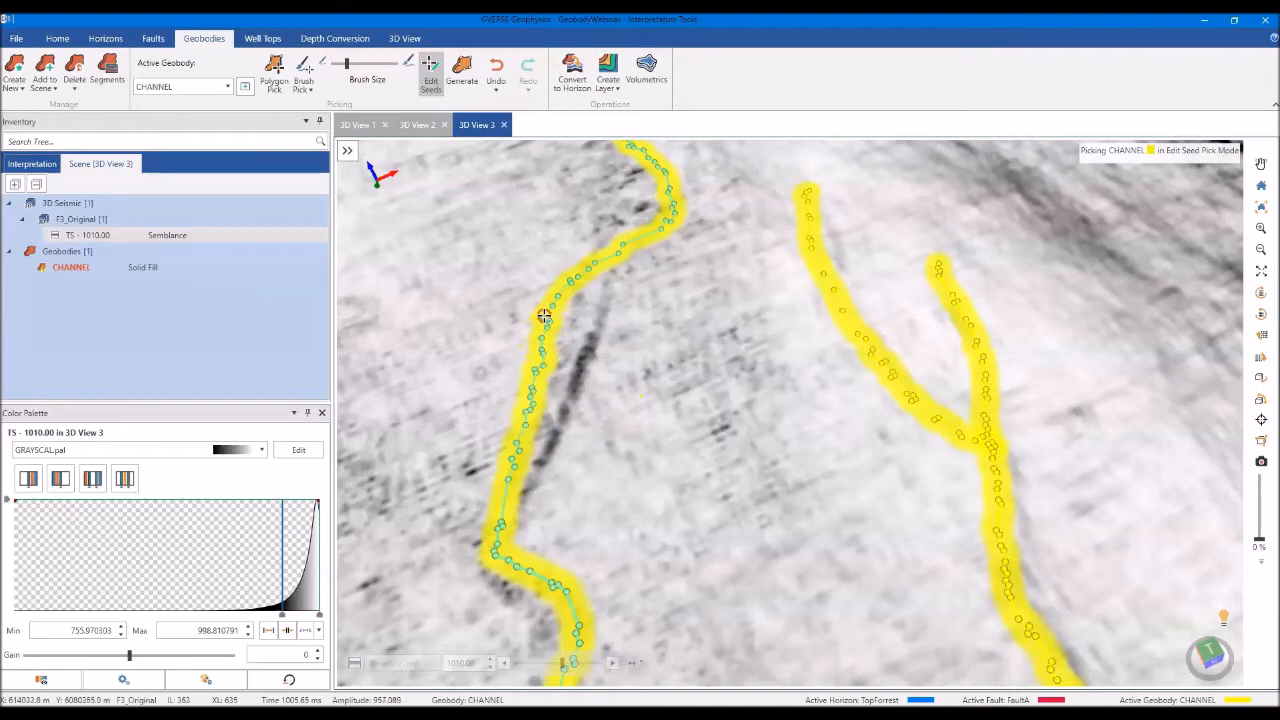
right_click(545, 319)
mouse_move(614, 524)
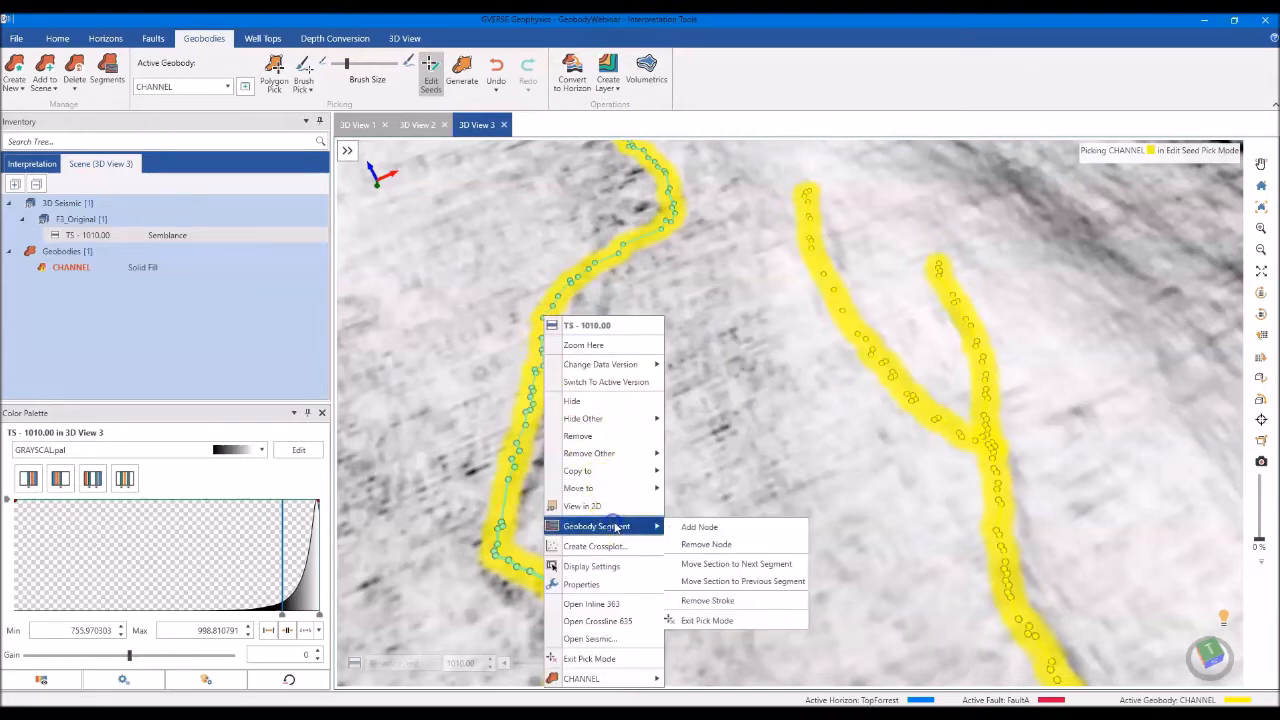
left_click(712, 601)
- Repaint the western channel on time slice 1010 with Brush Pick, following the dark Semblance feature
scroll(623, 314, "down", 5)
middle_click_drag(622, 332, 601, 324)
left_click(304, 66)
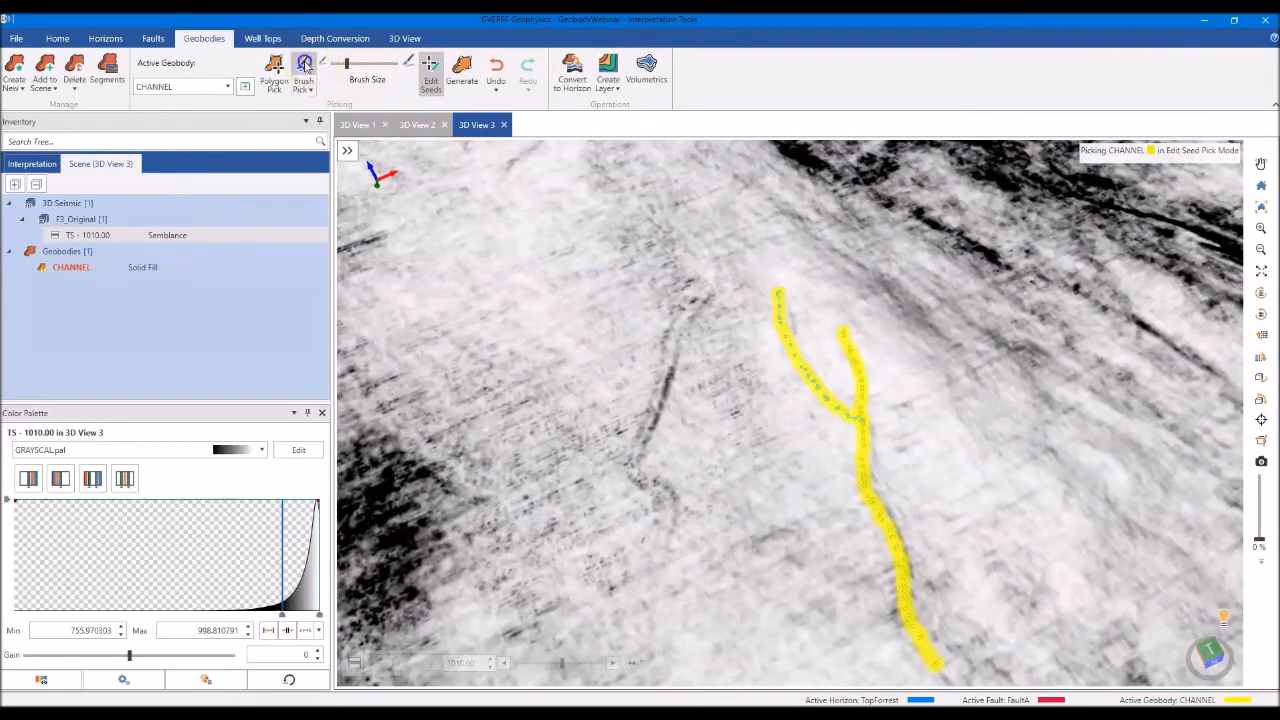
mouse_move(703, 290)
left_mouse_down()
mouse_move(647, 425)
mouse_move(660, 530)
left_mouse_up()
- Examine the seed nodes of the repainted western channel stroke in Edit Seeds mode, and leave the mode
left_click(430, 70)
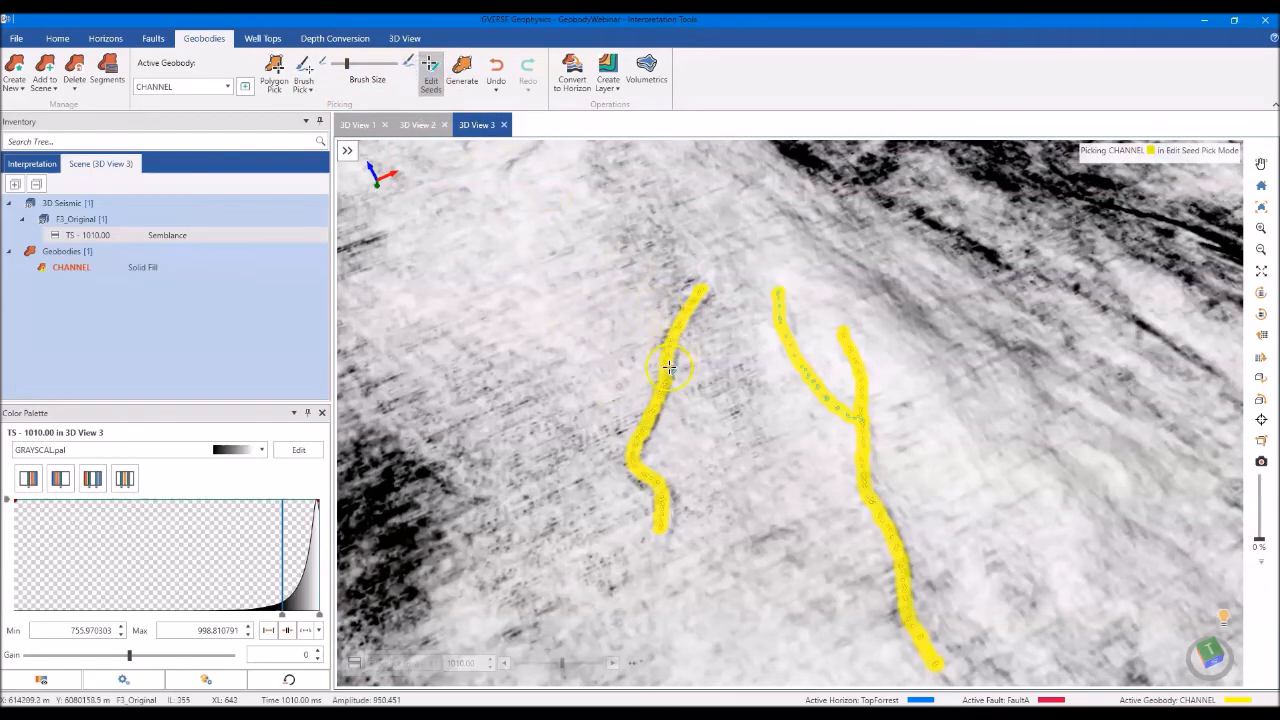
scroll(670, 376, "up", 3)
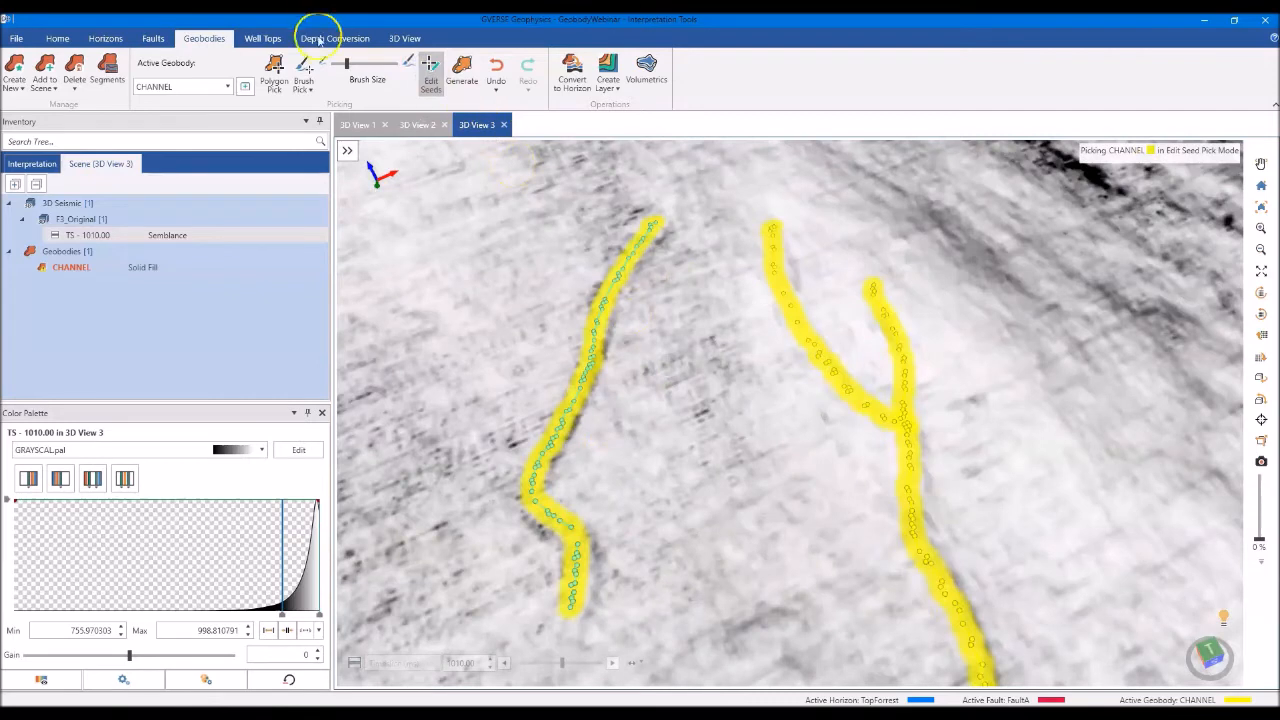
mouse_move(347, 66)
left_mouse_down()
mouse_move(378, 74)
mouse_move(349, 77)
left_mouse_up()
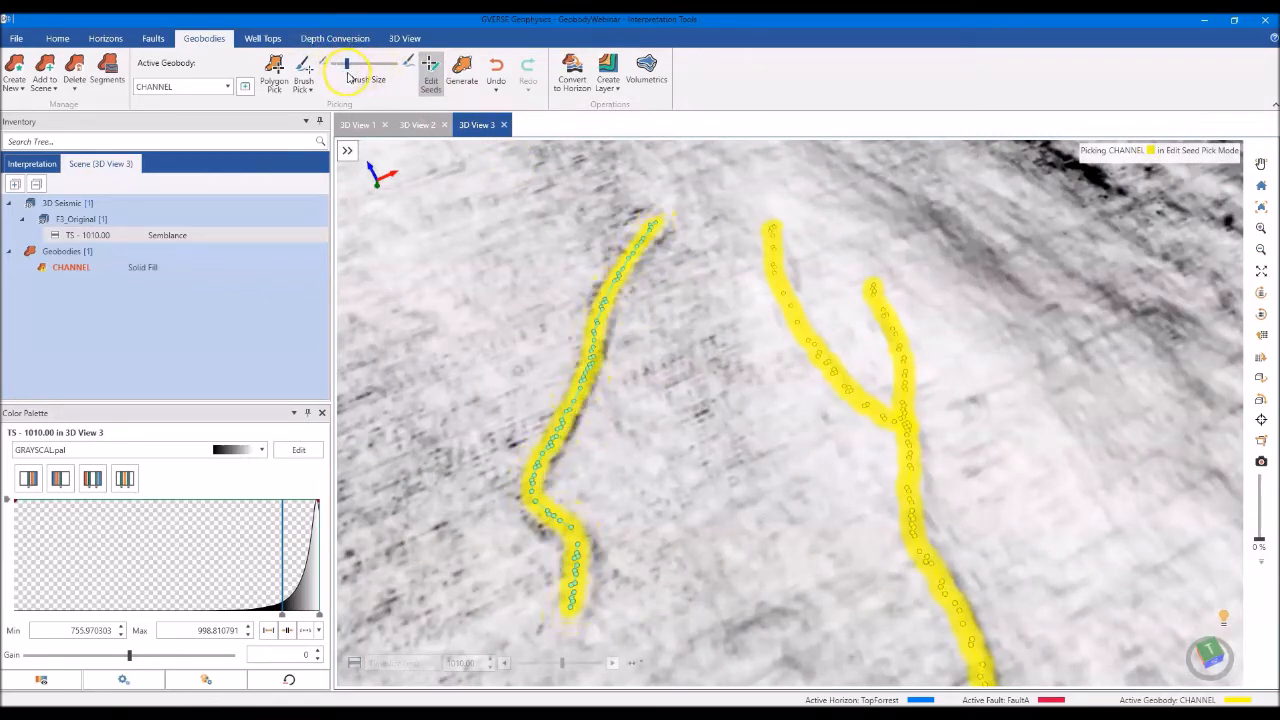
left_click(433, 75)
scroll(603, 330, "down", 5)
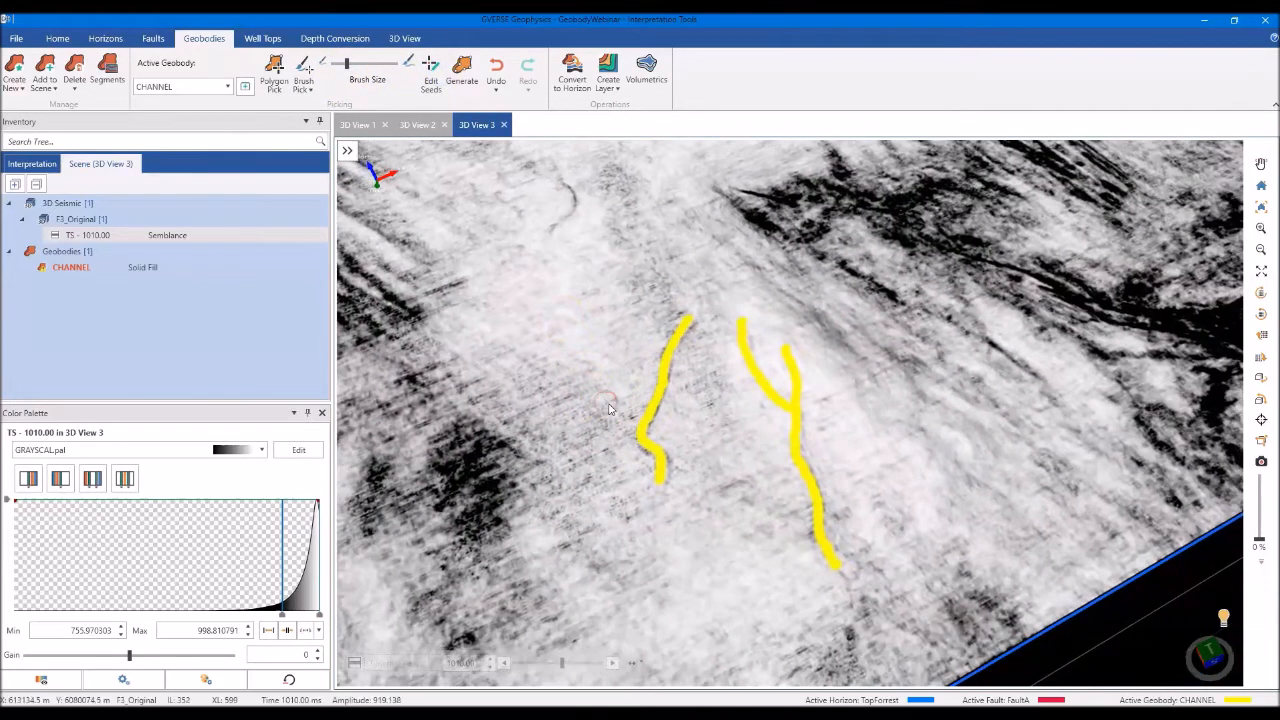
- Regenerate the CHANNEL geobody with the Interpolate method, using timeslice picks on Semblance with Custom extents, and check it in 3D
left_click_drag(663, 486, 646, 337)
left_click(462, 70)
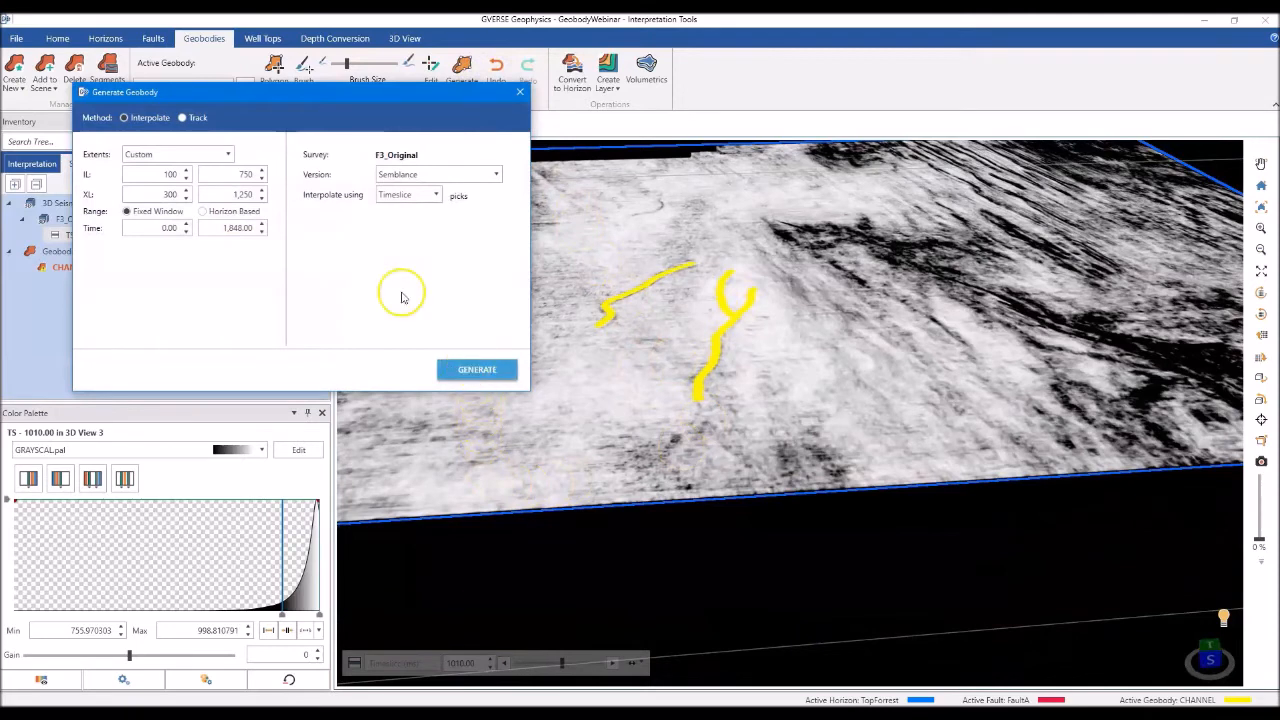
left_click(474, 374)
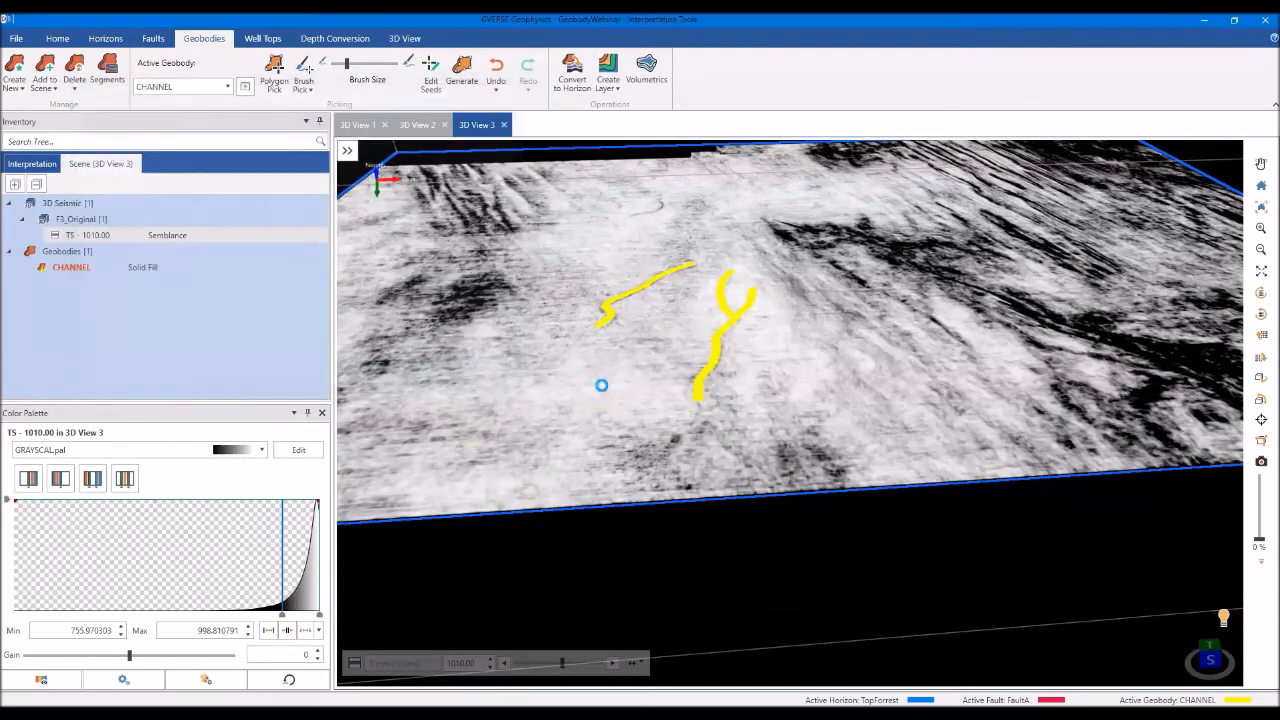
middle_click_drag(614, 371, 614, 386)
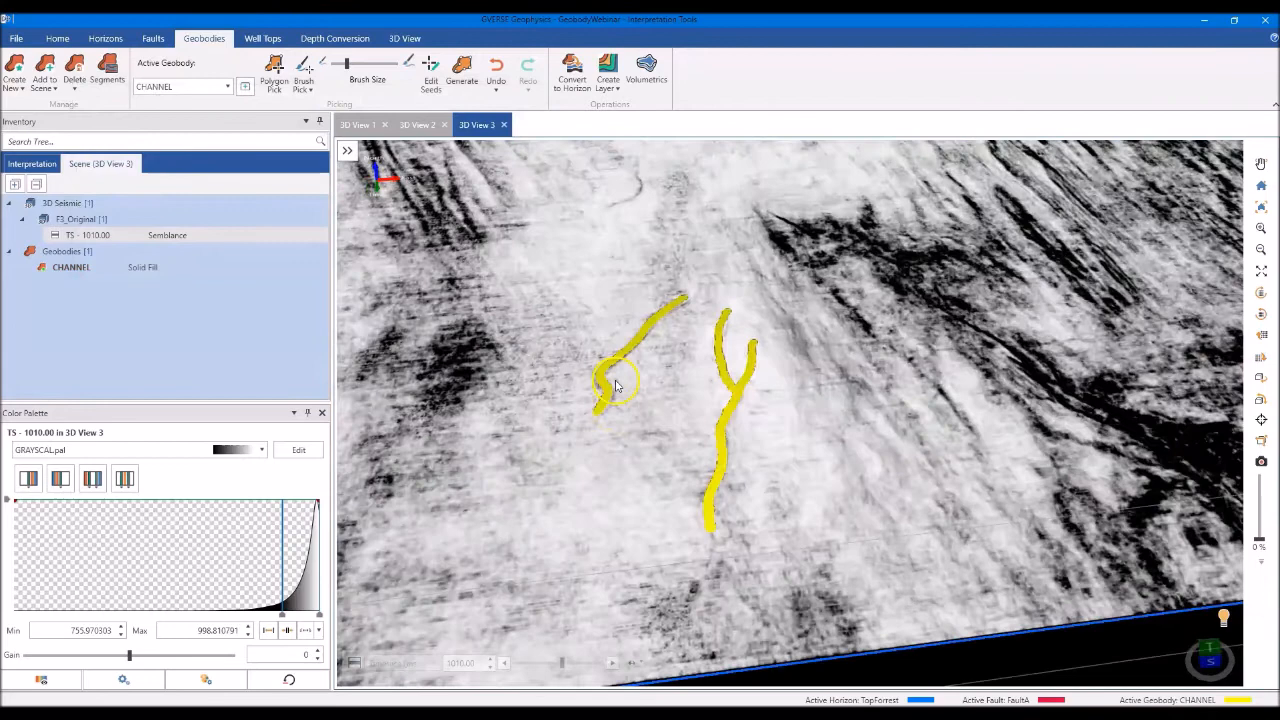
- Hide time slice 1010 in the 3D view and examine the regenerated CHANNEL geobody from different angles
right_click(628, 432)
left_click(669, 206)
scroll(639, 464, "down", 3)
middle_click_drag(673, 464, 663, 440)
scroll(670, 476, "up", 1)
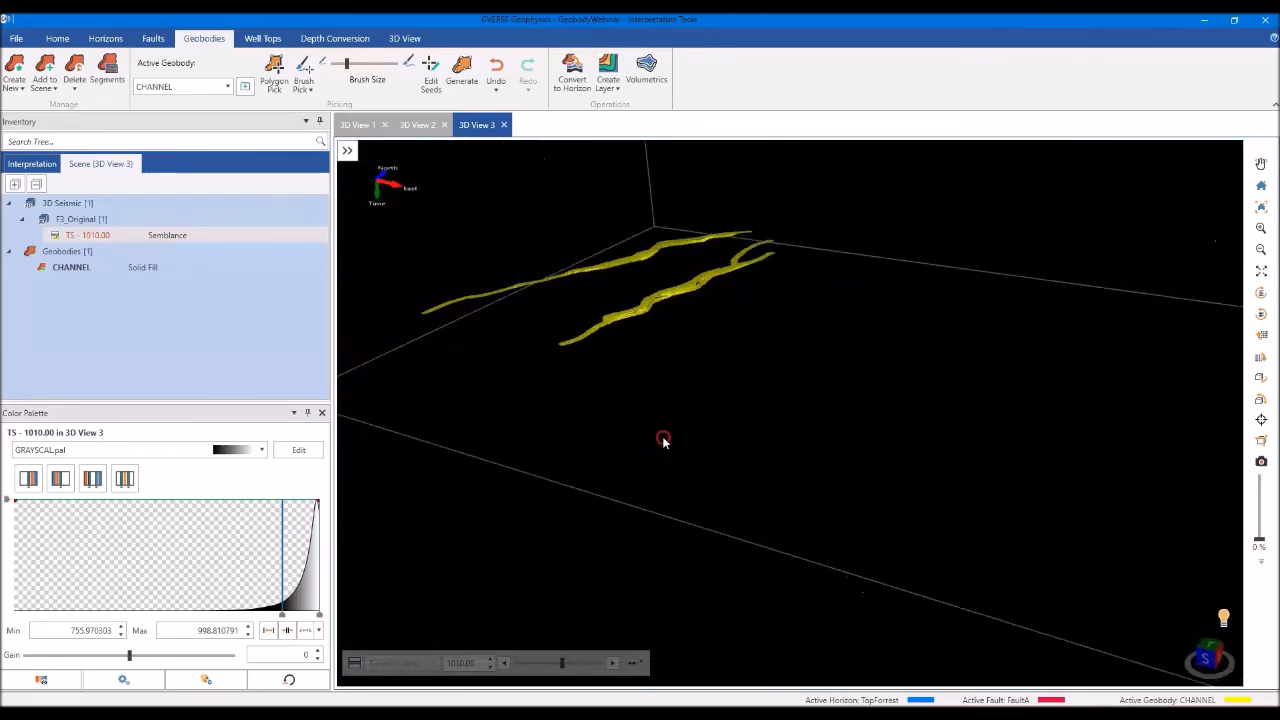
middle_click_drag(666, 383, 692, 386)
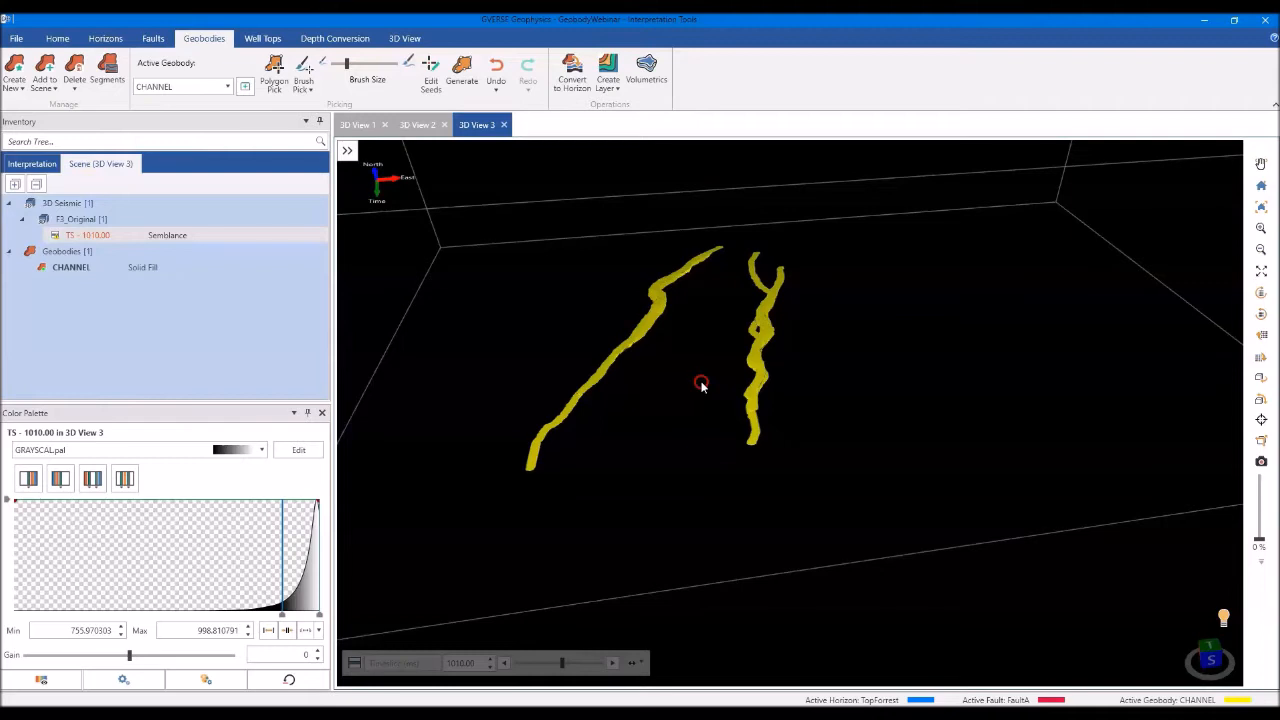
mouse_move(701, 386)
left_mouse_down()
mouse_move(697, 371)
mouse_move(697, 397)
left_mouse_up()
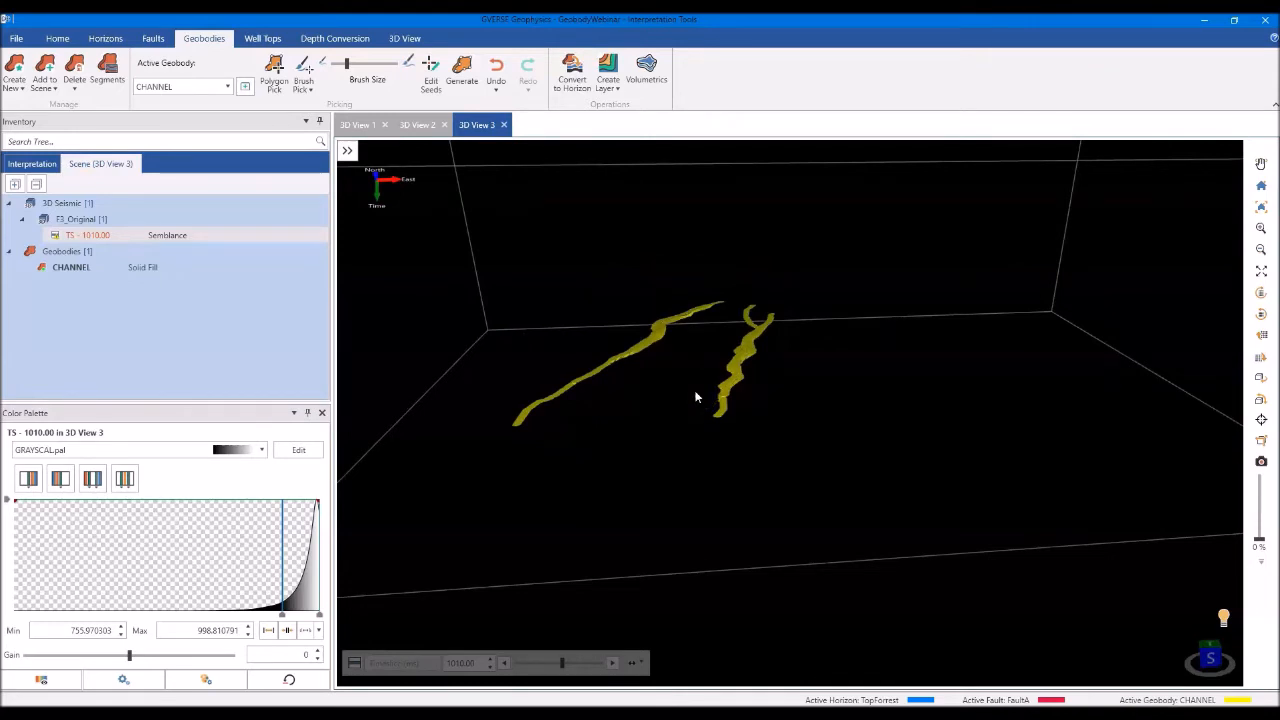
right_click_drag(697, 397, 670, 424)
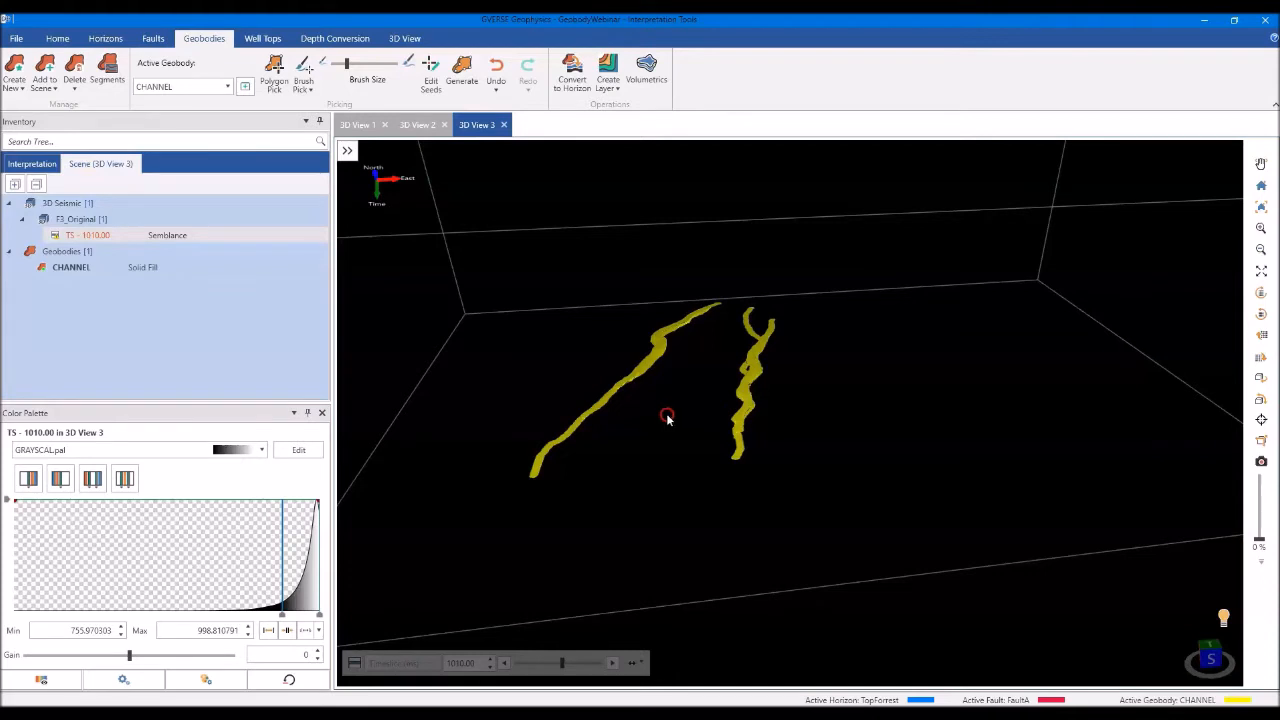
- Copy the CHANNEL geobody from the 3D view to a new map view and show the color scale there
left_click(640, 377)
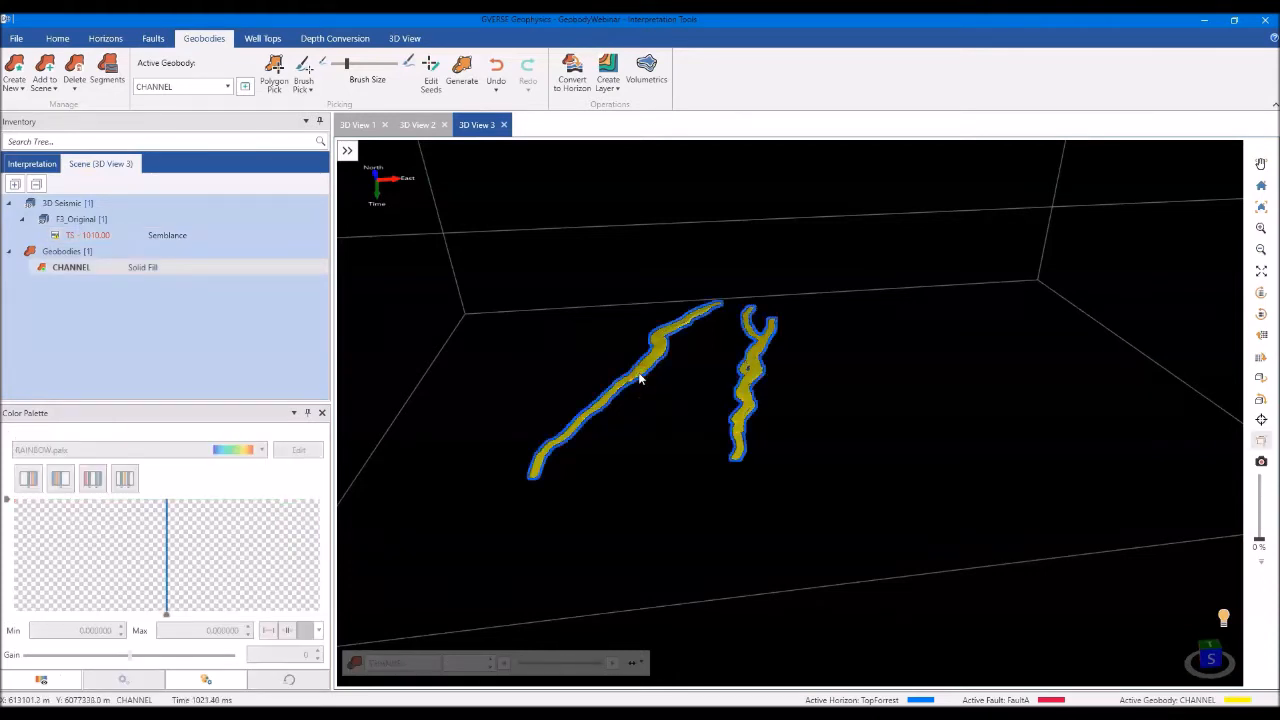
right_click(640, 377)
mouse_move(672, 564)
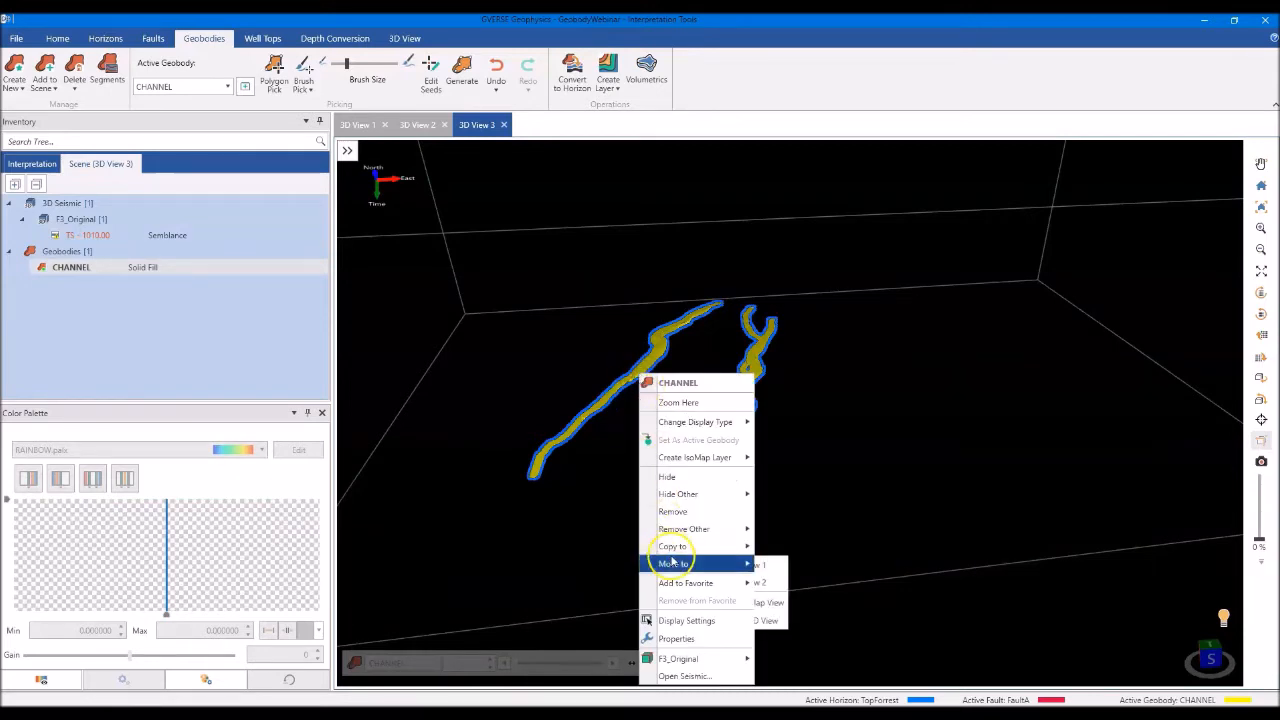
left_click(803, 592)
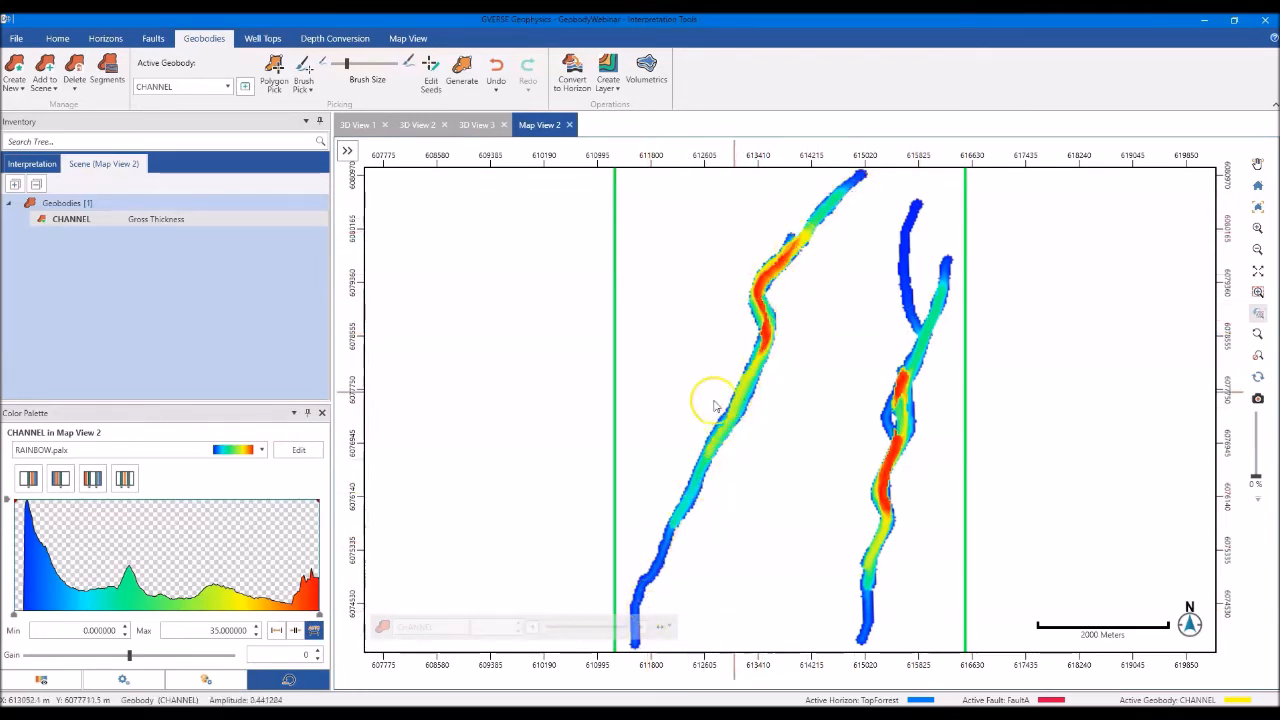
left_click(408, 38)
left_click(844, 84)
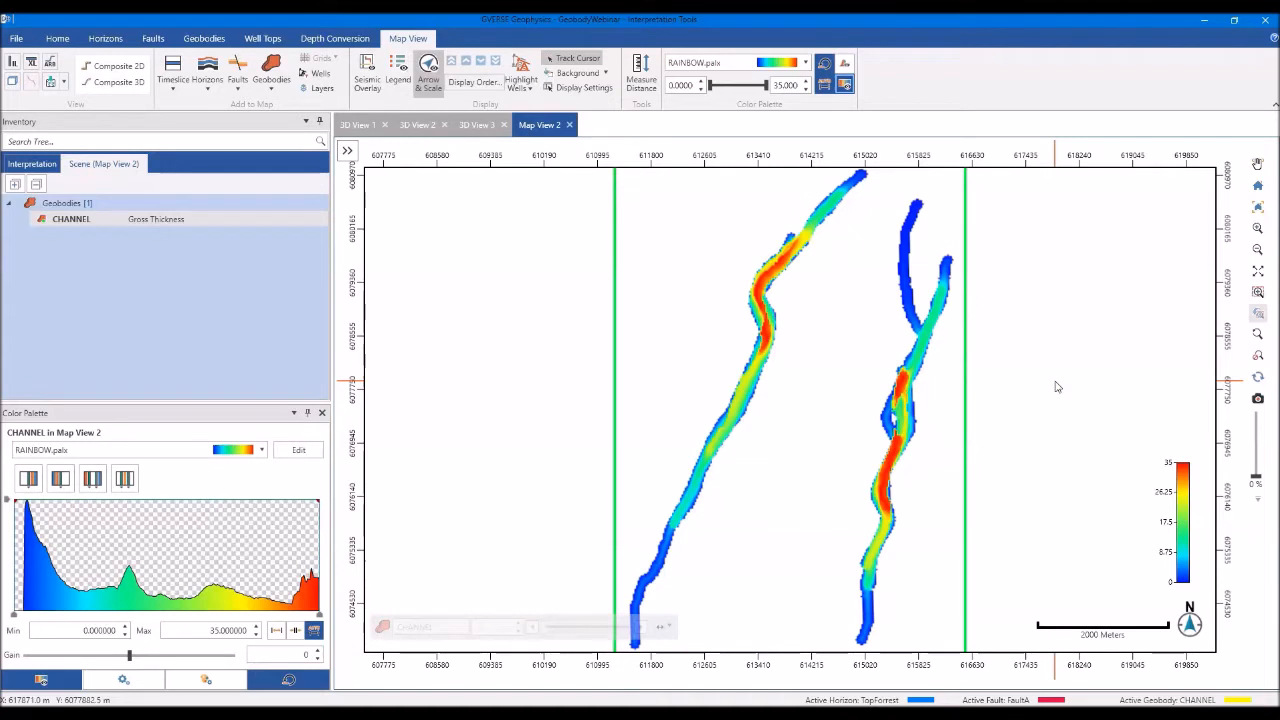
- Display the Top surface and the Base surface of the CHANNEL geobody in the map view
left_click(117, 207)
left_click(124, 218)
left_click(128, 220)
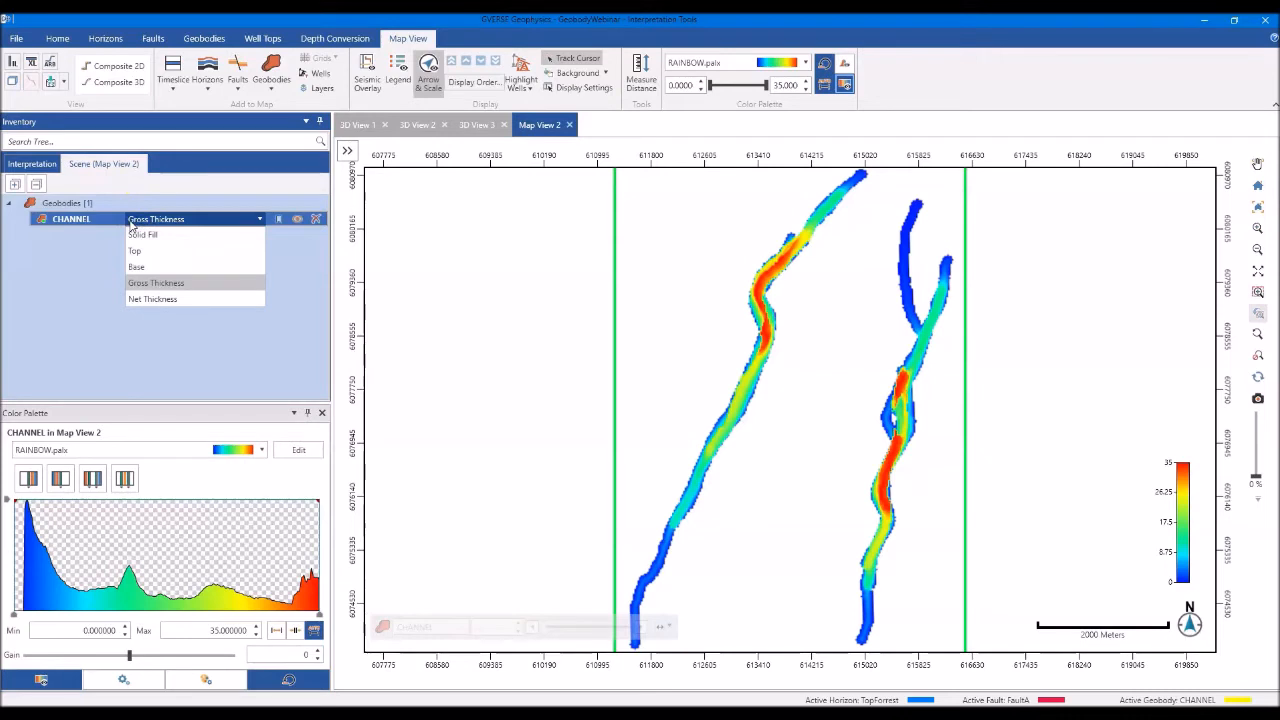
left_click(136, 251)
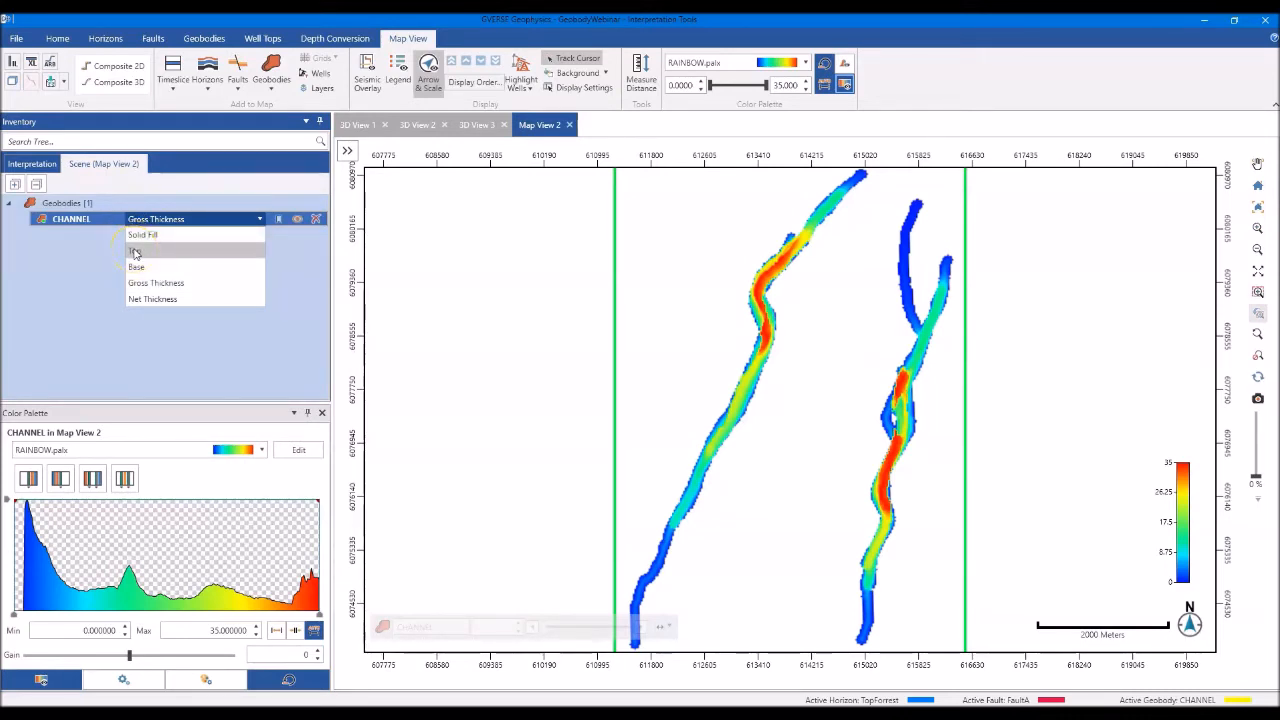
left_click(136, 251)
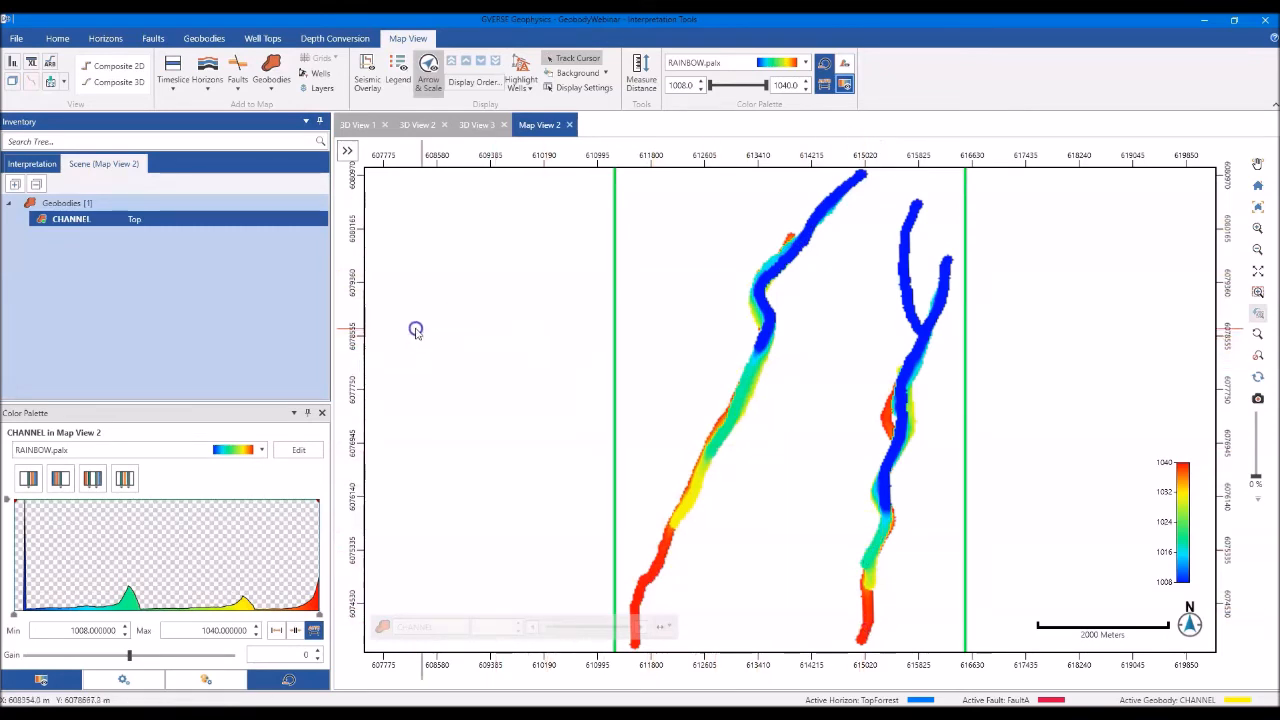
left_click(186, 221)
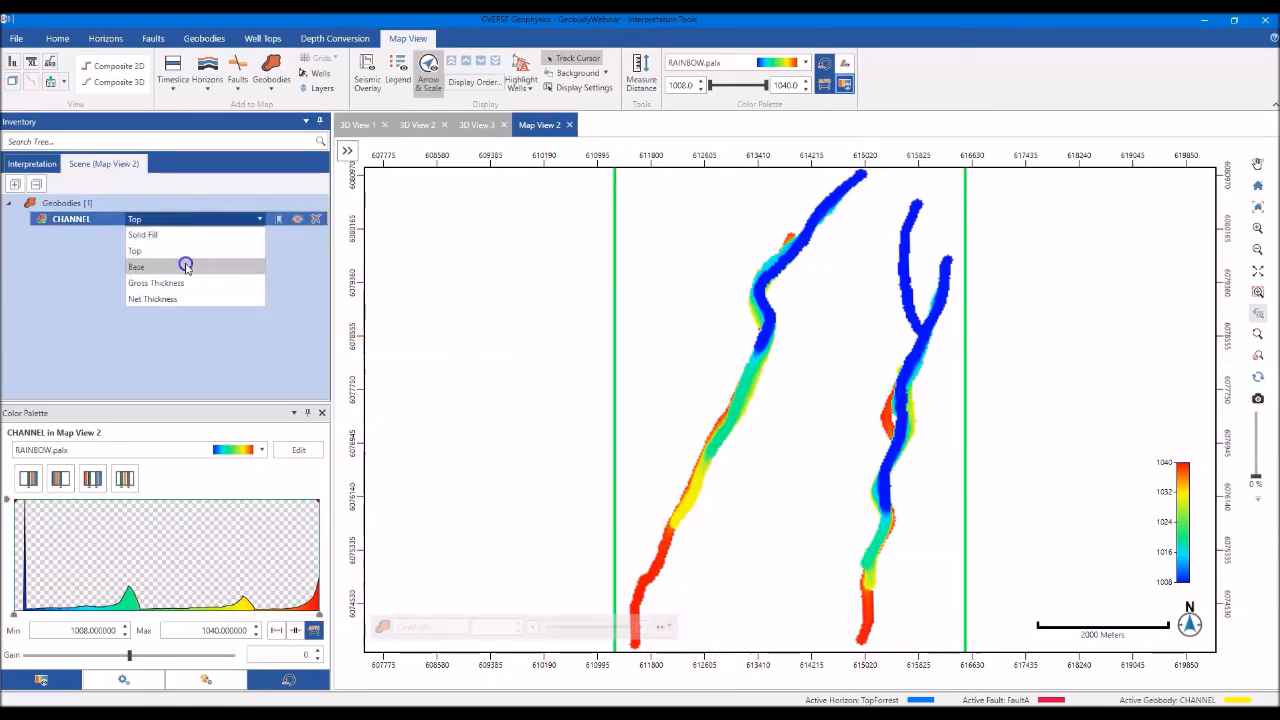
left_click(185, 264)
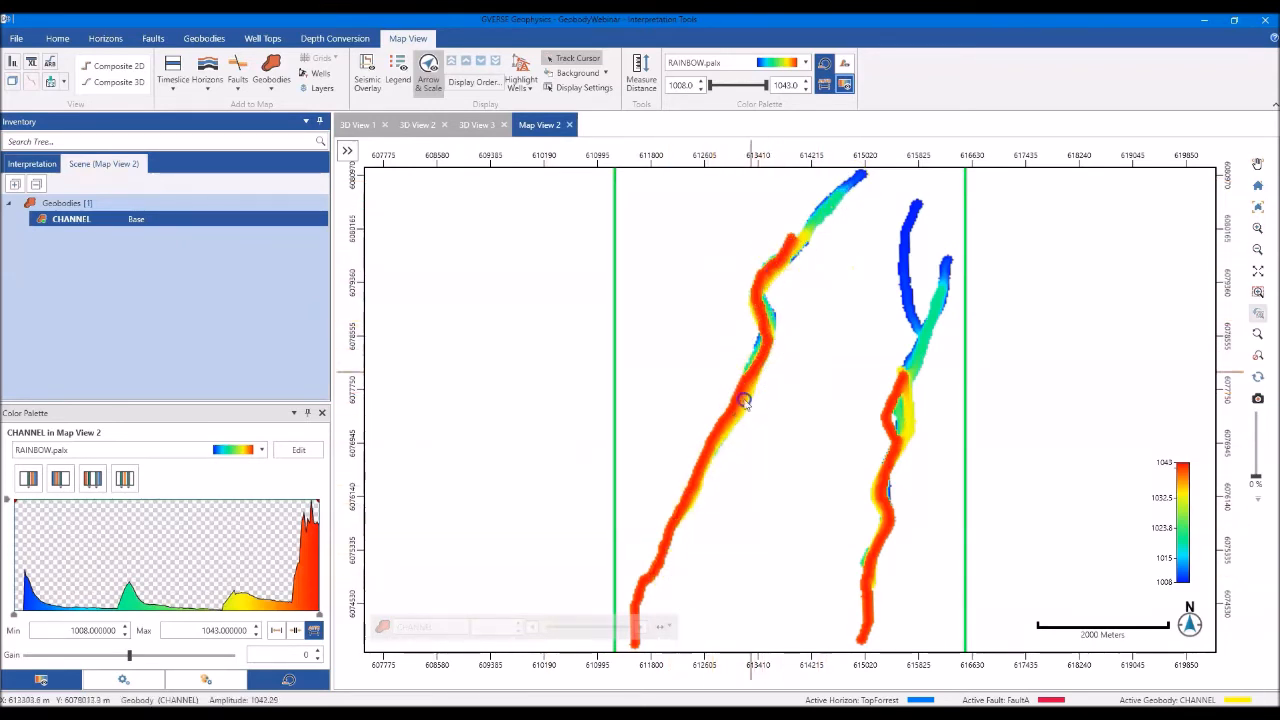
- Compare the Gross Thickness and Net Thickness displays of the CHANNEL geobody, ending on Gross Thickness
left_click(190, 220)
left_click(189, 284)
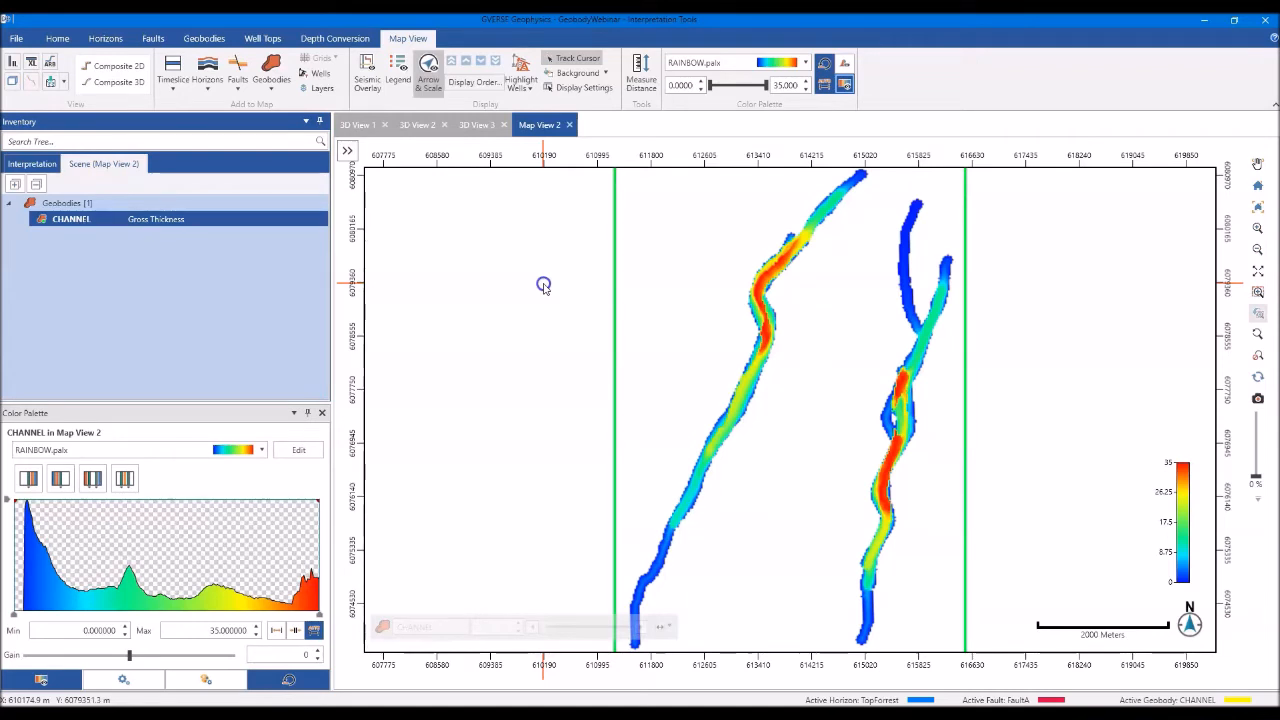
left_click(191, 219)
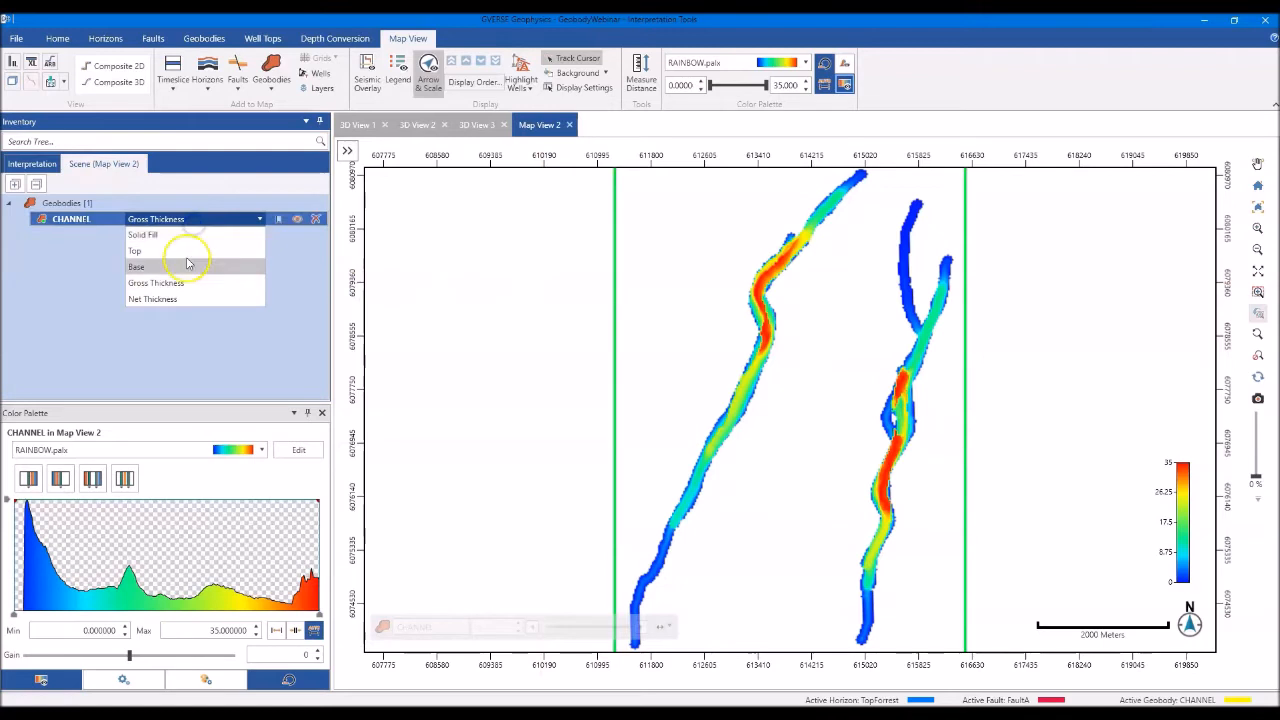
left_click(177, 303)
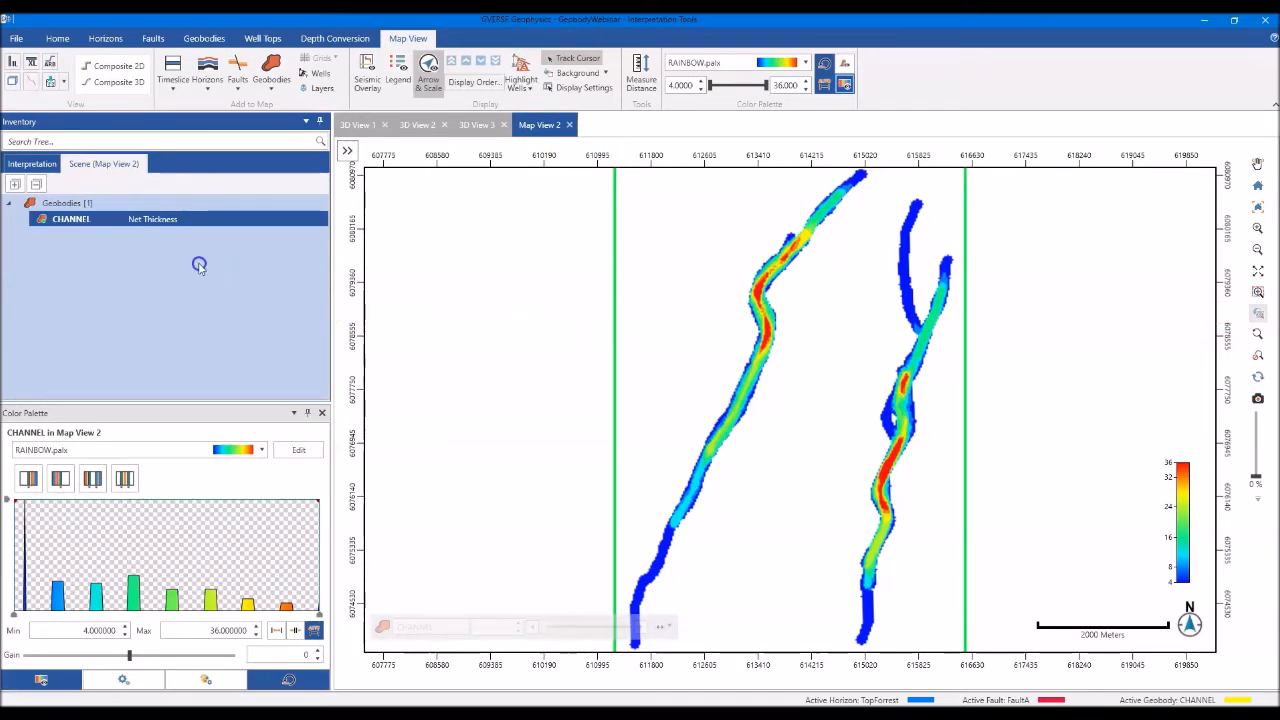
left_click(174, 220)
left_click(179, 285)
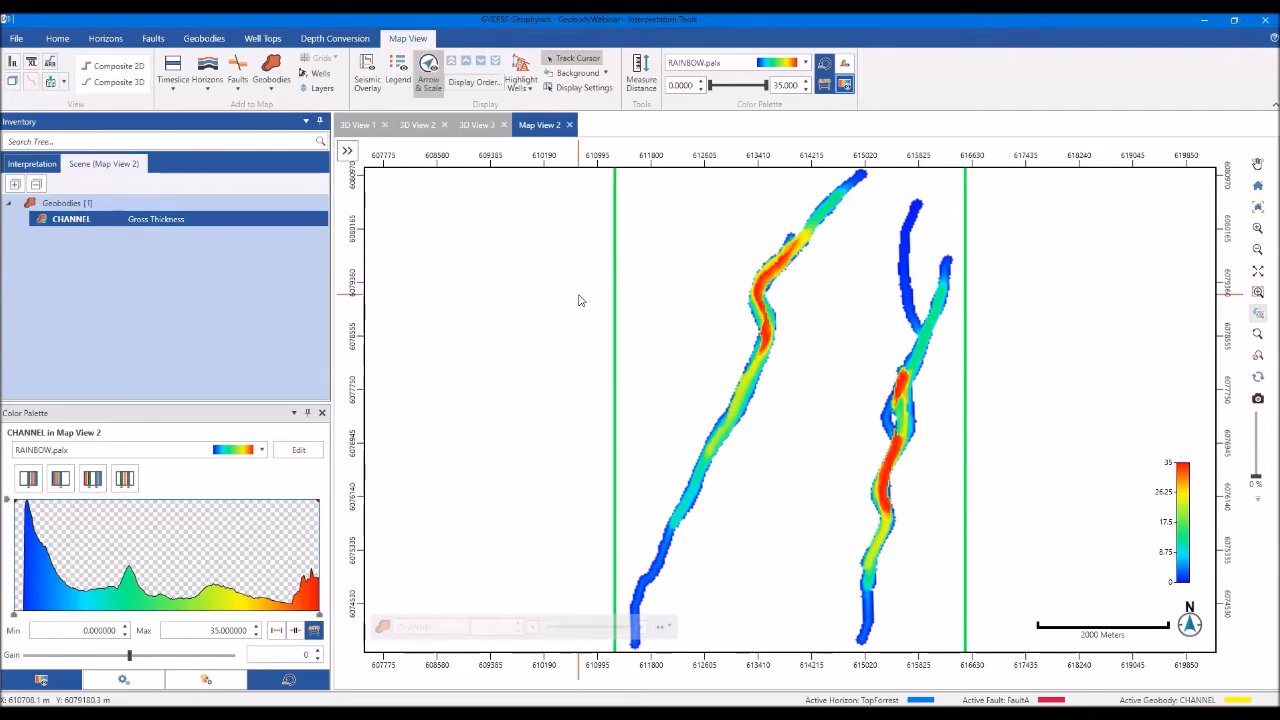
left_click(579, 295)
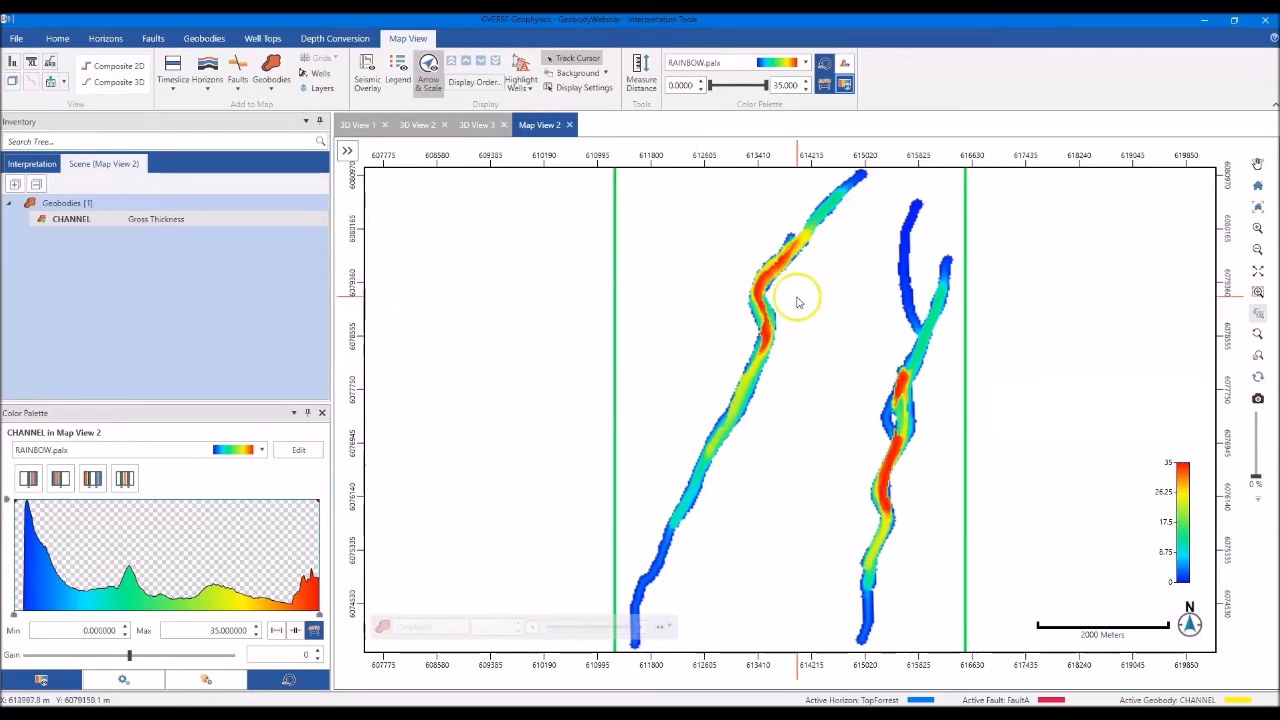
- Create an IsoMap layer of the CHANNEL geobody's gross thickness with Color Fill and a new boundary polygon
right_click(763, 287)
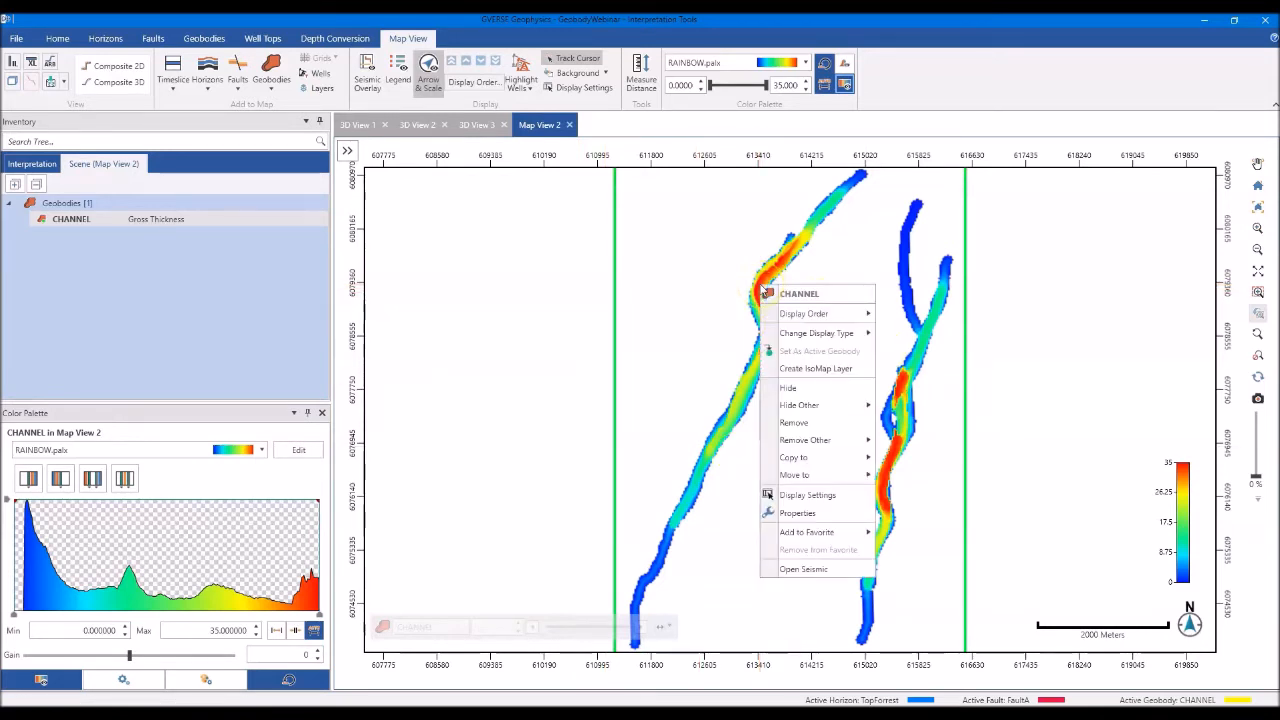
left_click(790, 370)
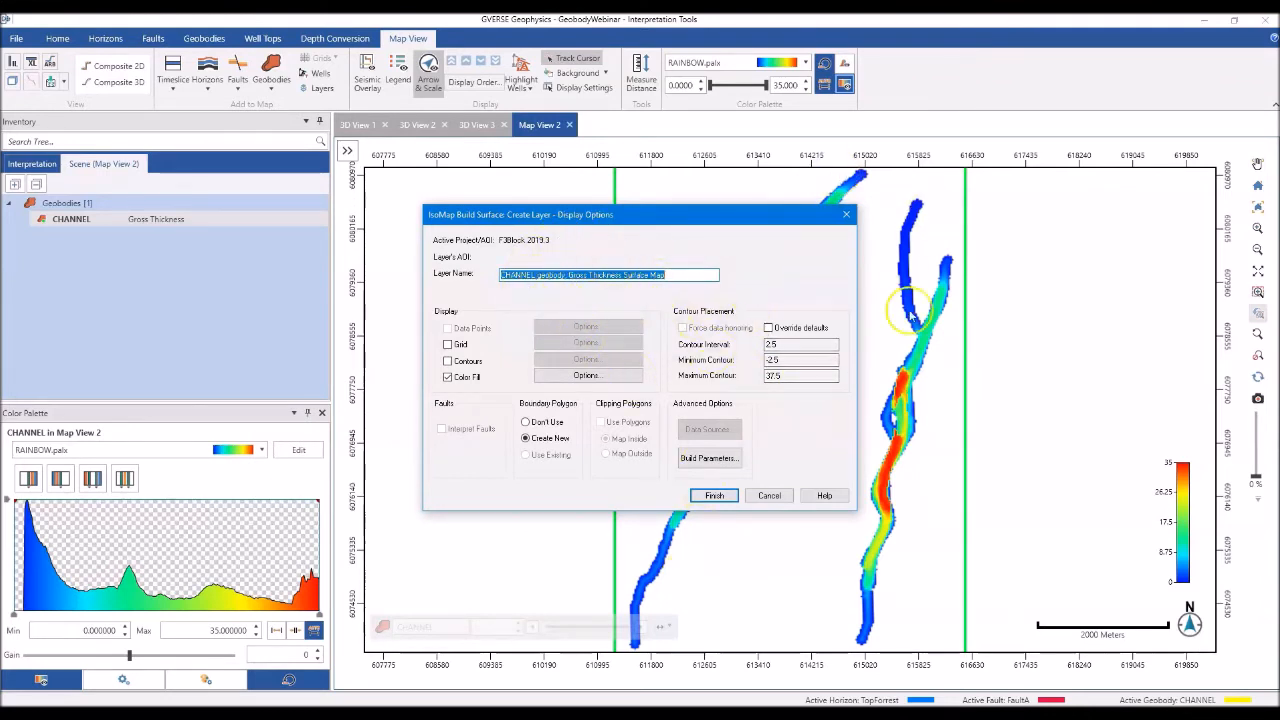
left_click(722, 497)
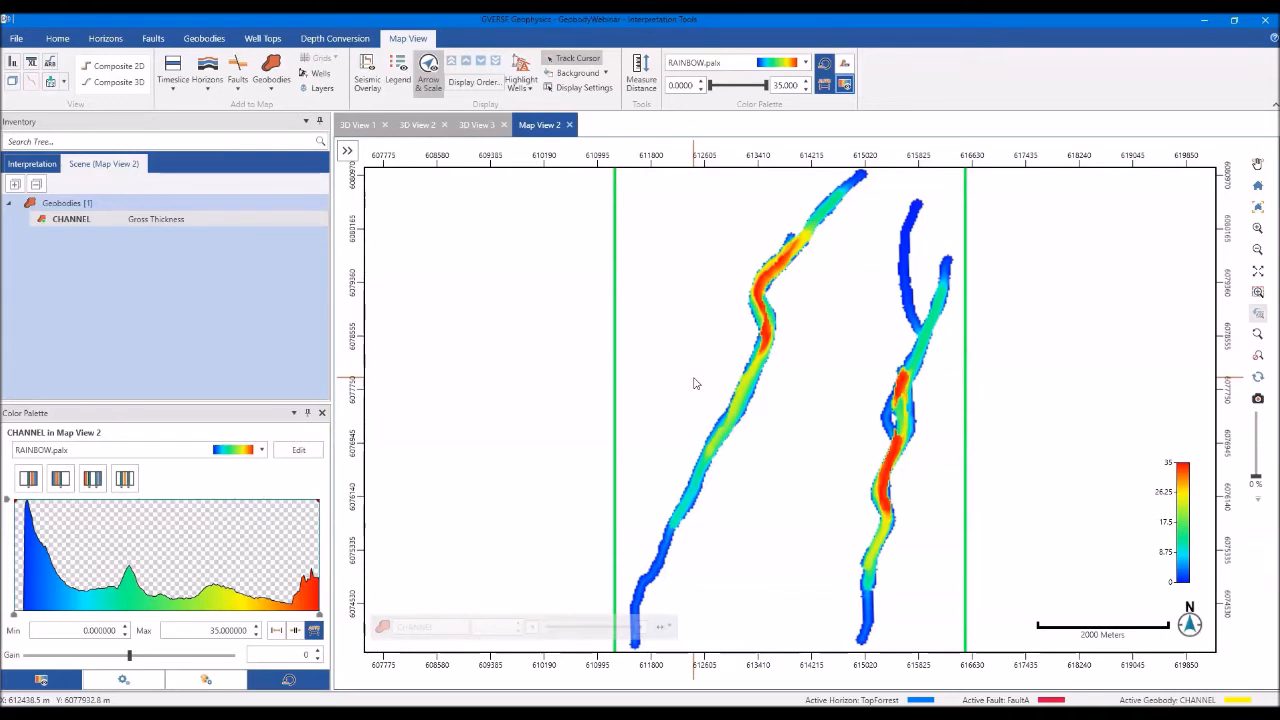
- Review the CHANNEL display types, its IsoMap layer options in the 3D view, and the Create Layer choices for G1 and CHANNEL
left_click(190, 220)
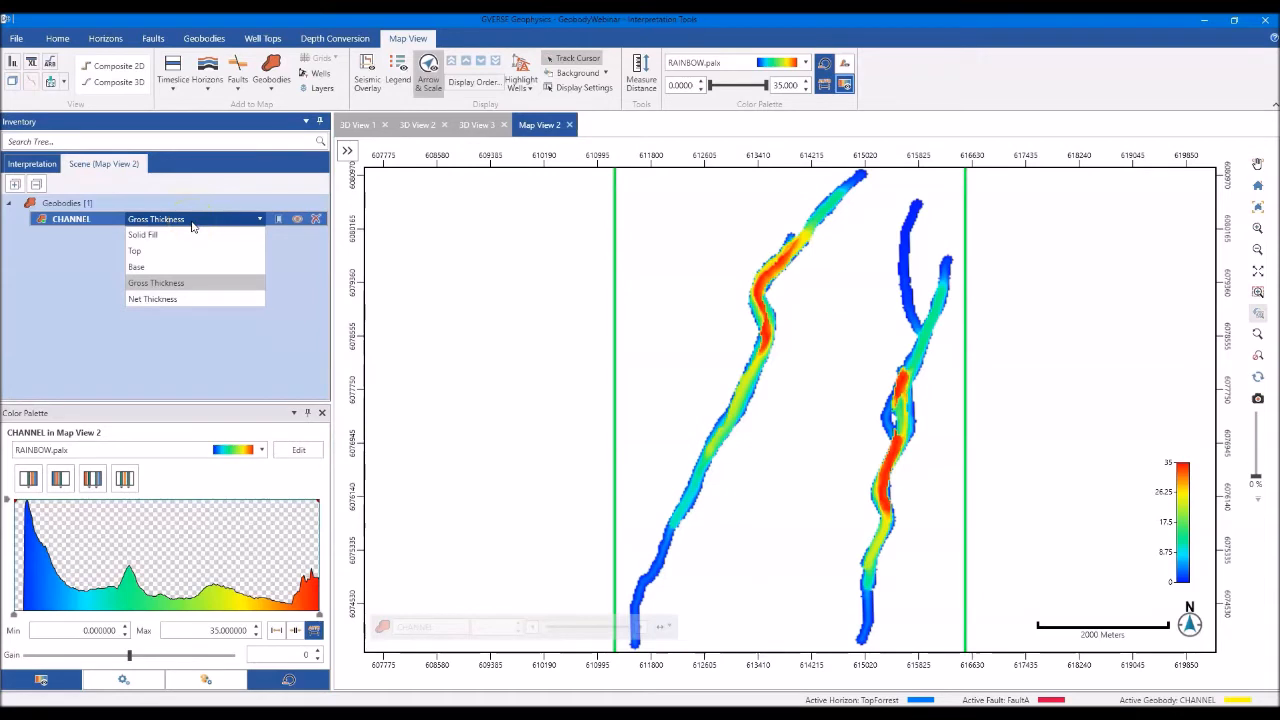
left_click(193, 224)
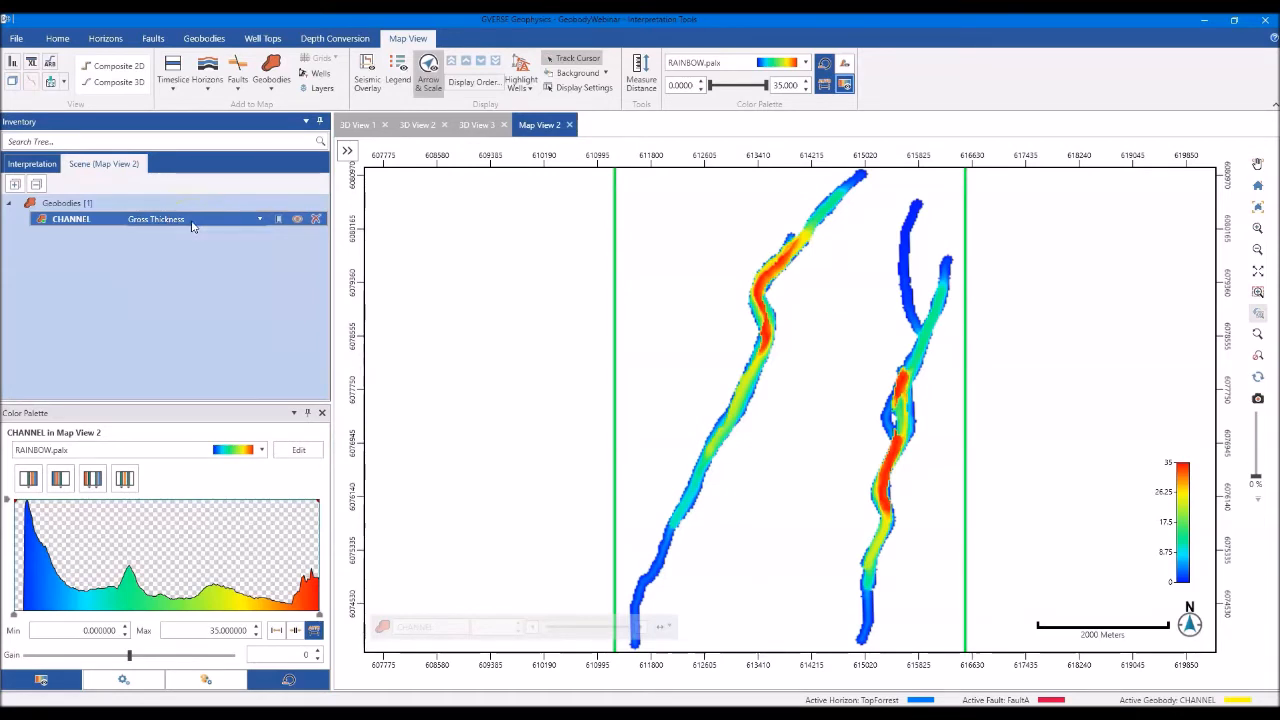
left_click(474, 125)
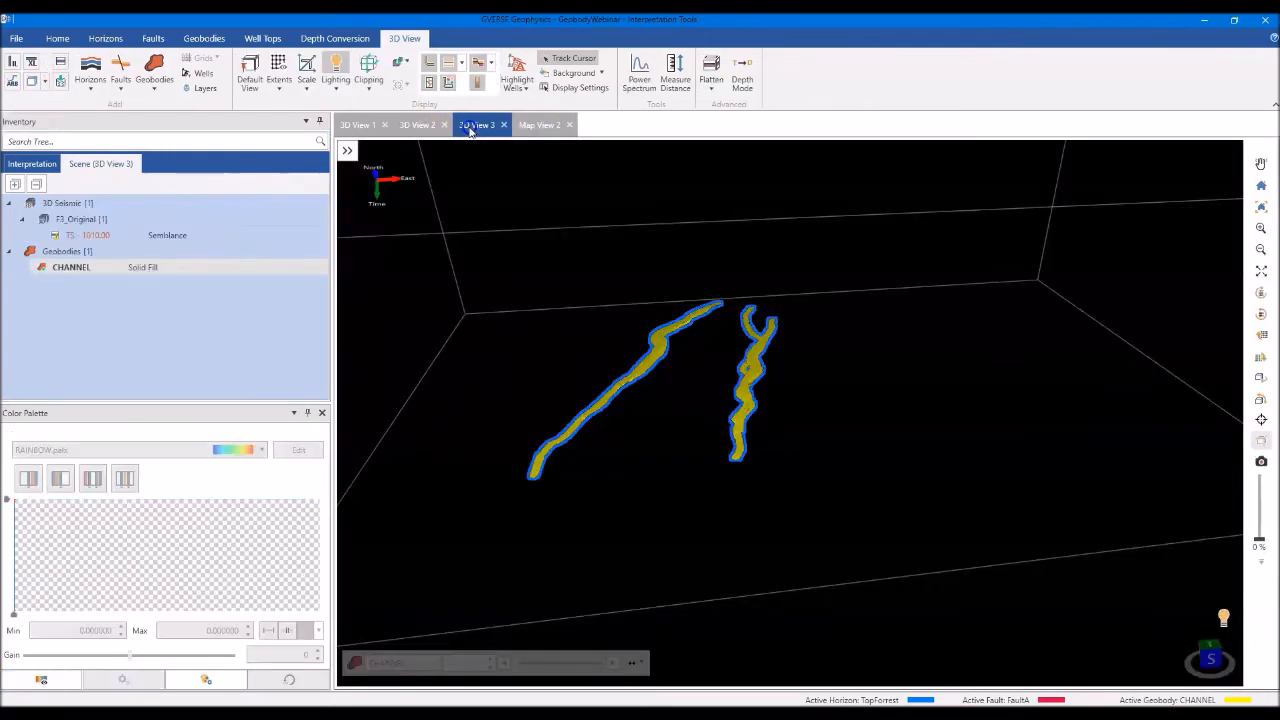
right_click(664, 336)
mouse_move(710, 419)
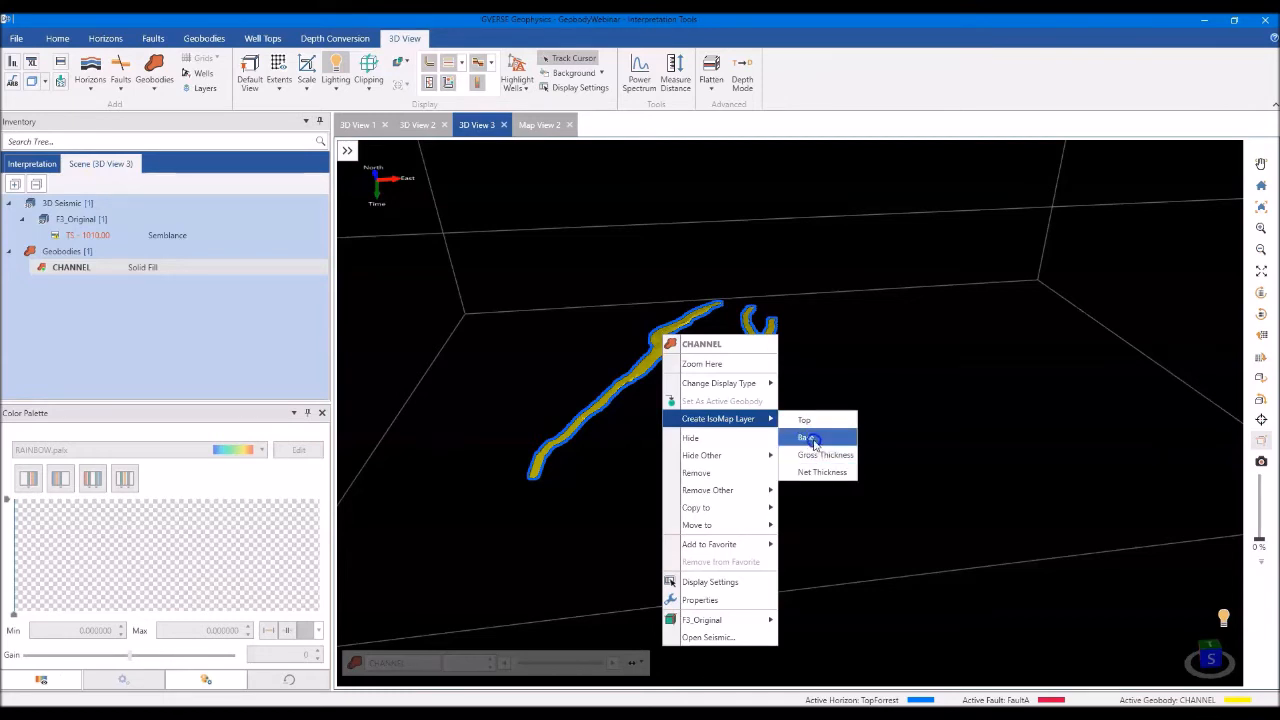
left_click(222, 40)
left_click(609, 80)
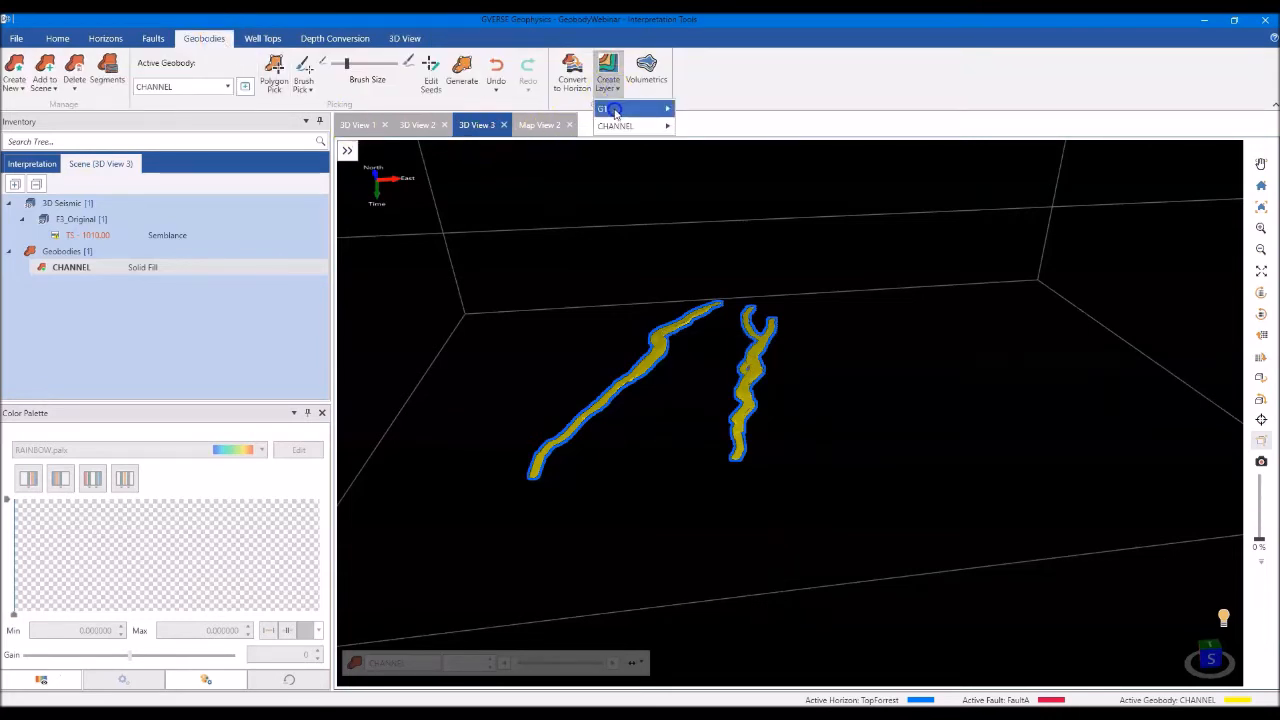
mouse_move(615, 108)
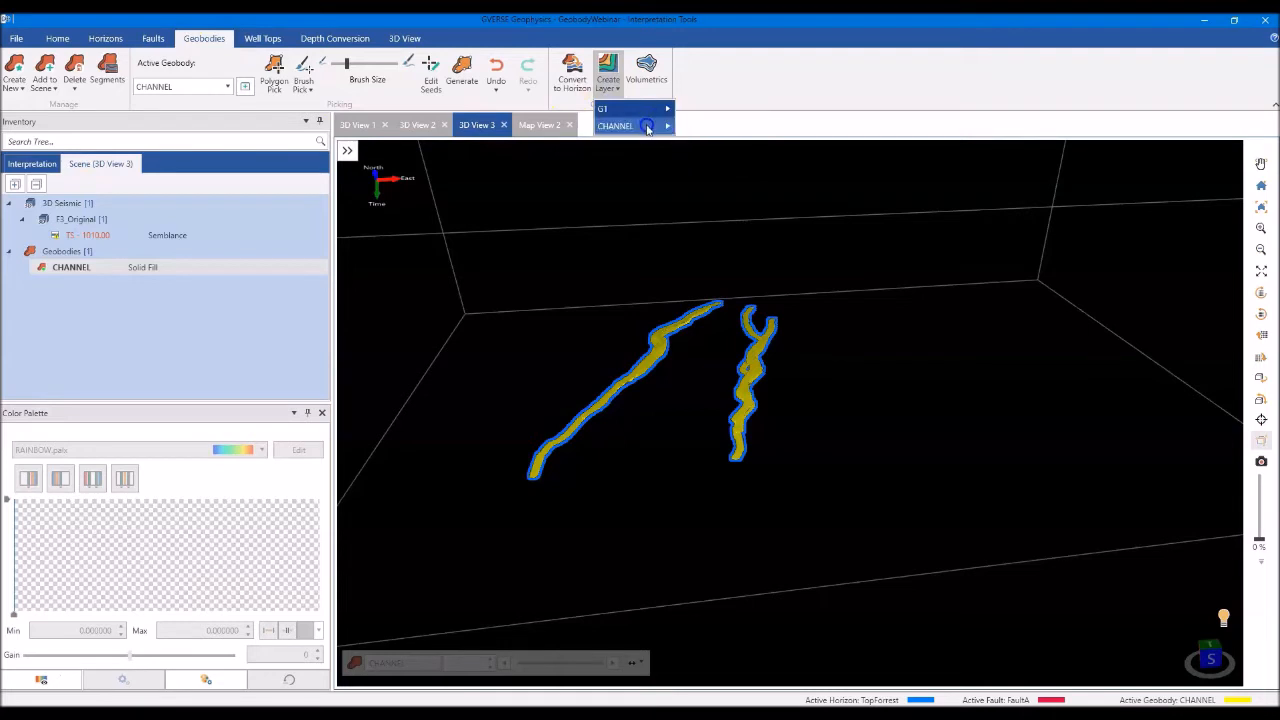
left_click(593, 27)
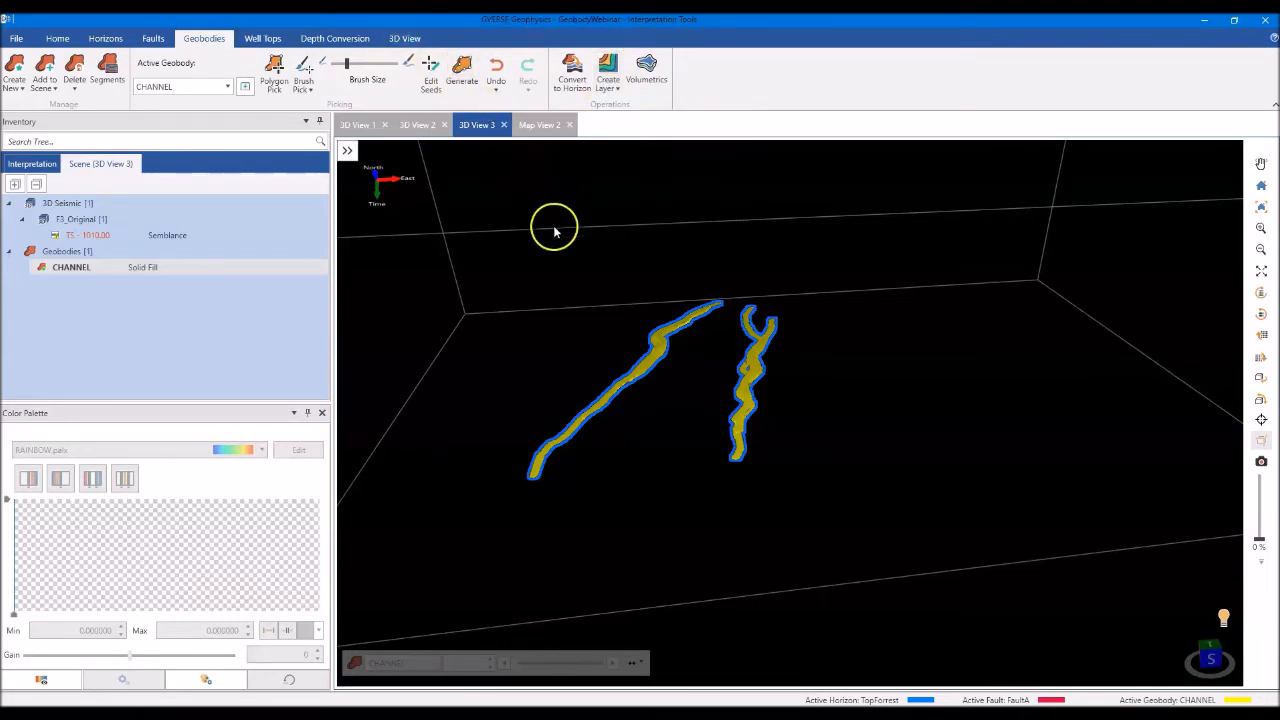
left_click(582, 288)
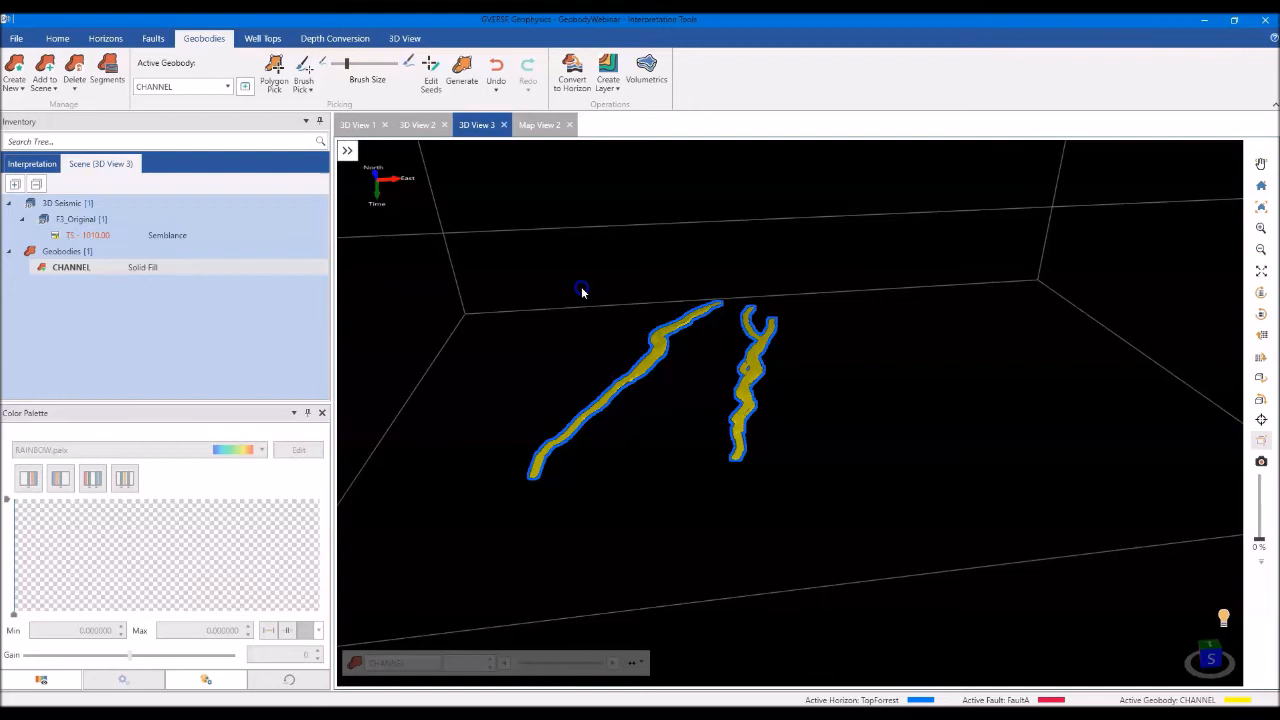
- Convert the top and base surfaces of the CHANNEL geobody to horizons CHANNEL_top and CHANNEL_base
left_click(571, 78)
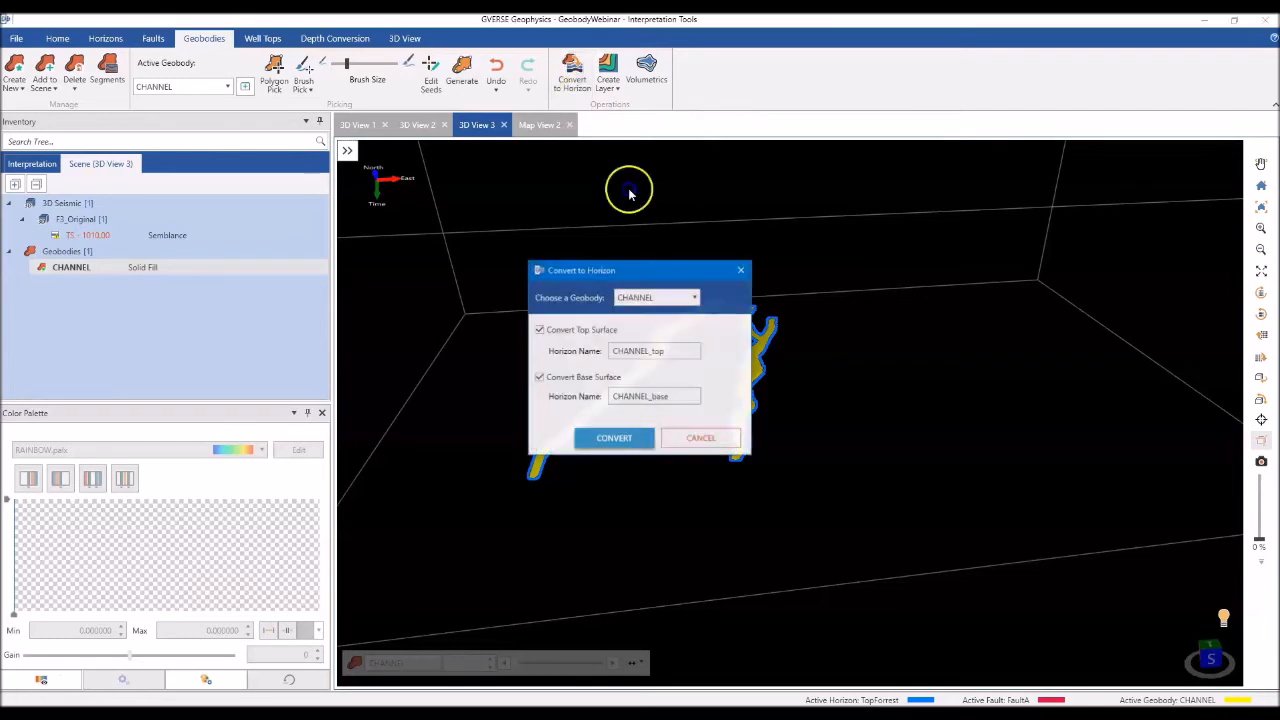
left_click_drag(674, 280, 411, 193)
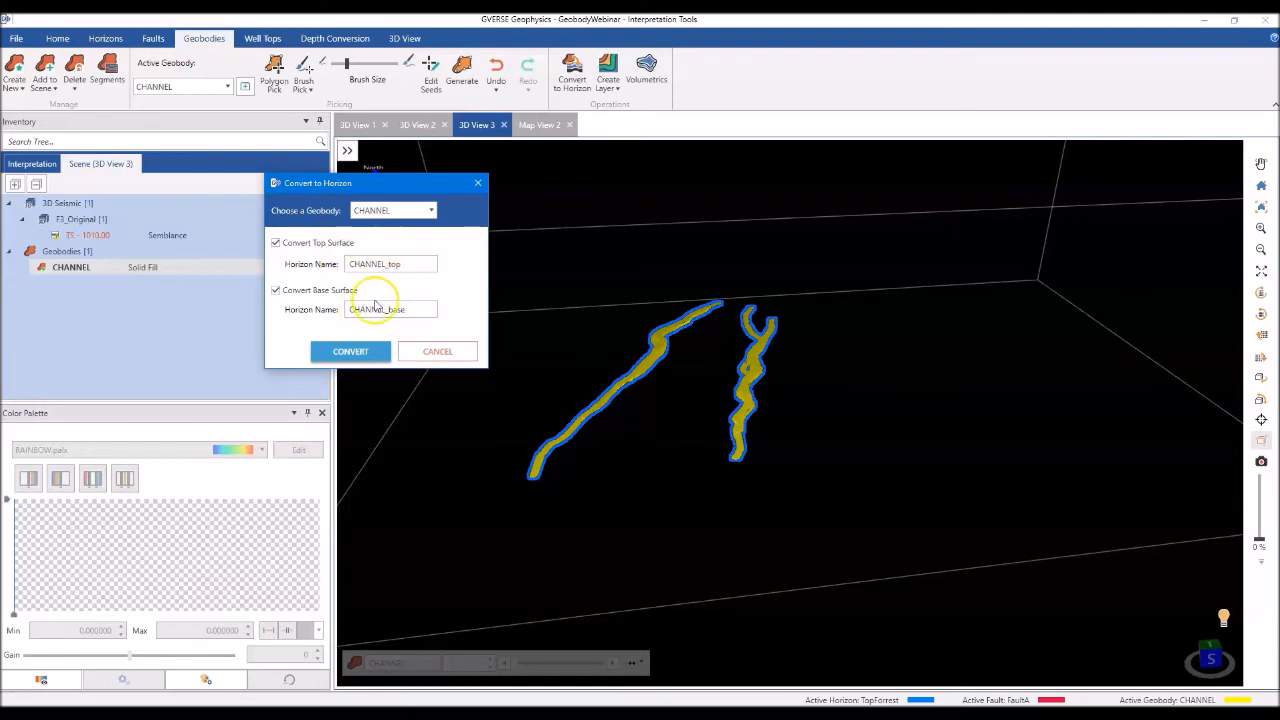
left_click(368, 350)
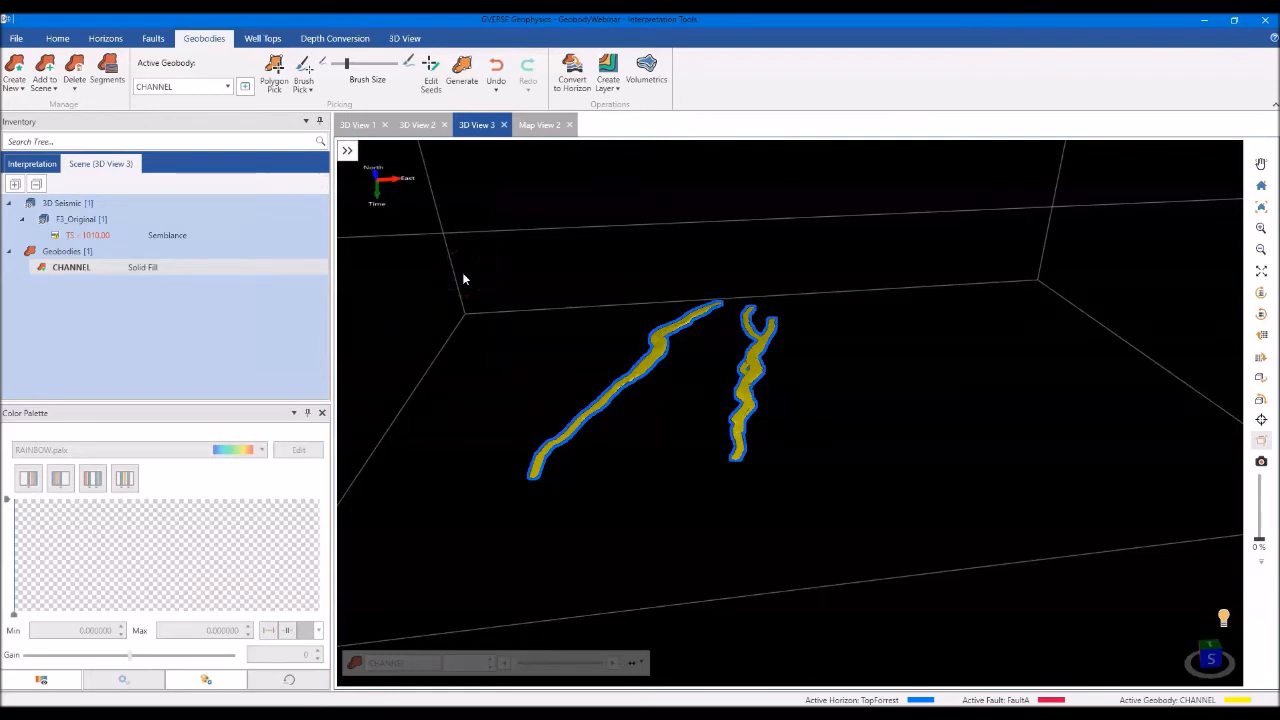
- Expand the project's Horizons in the Interpretation inventory and select the CHANNEL_top horizon
left_click(38, 164)
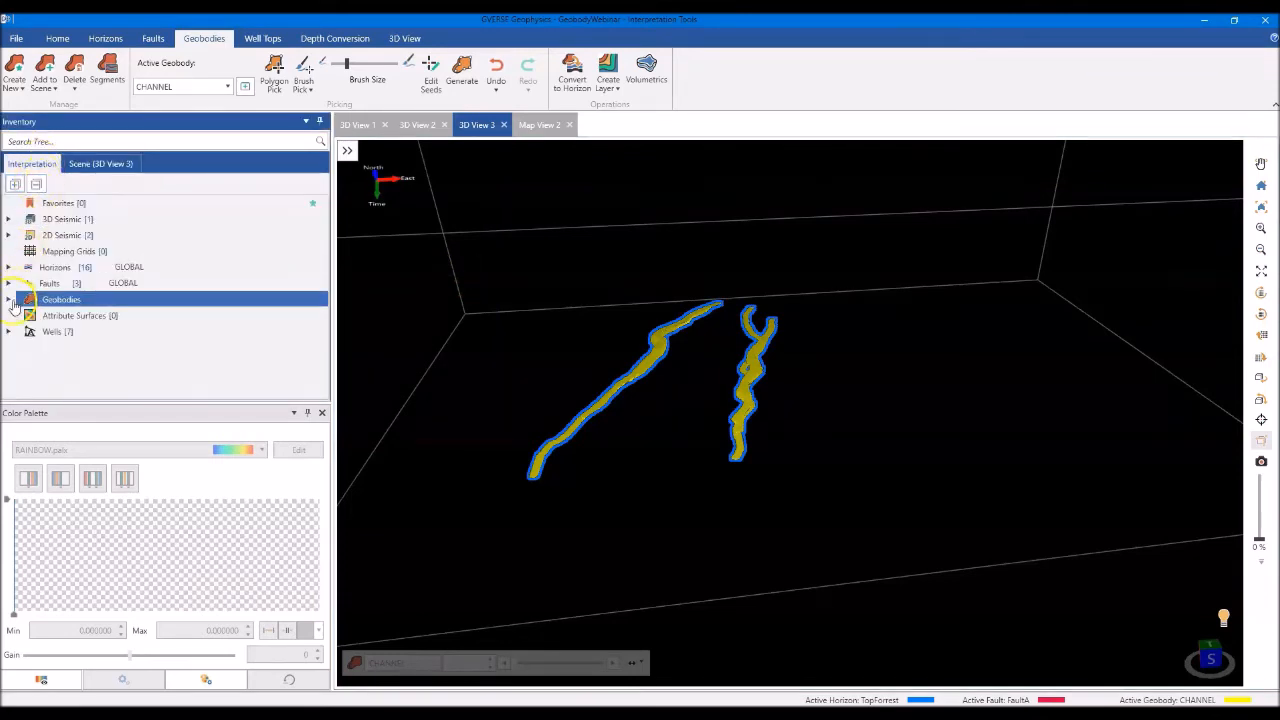
left_click(9, 268)
scroll(99, 313, "down", 3)
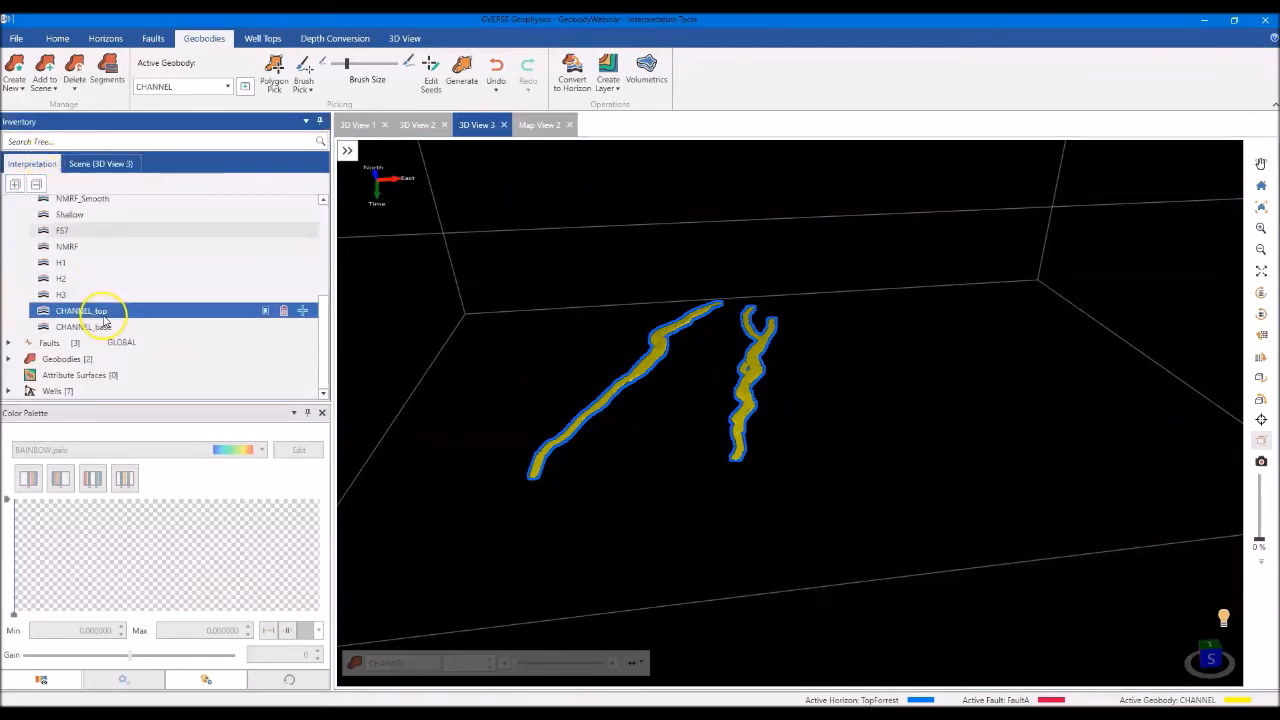
left_click(78, 314)
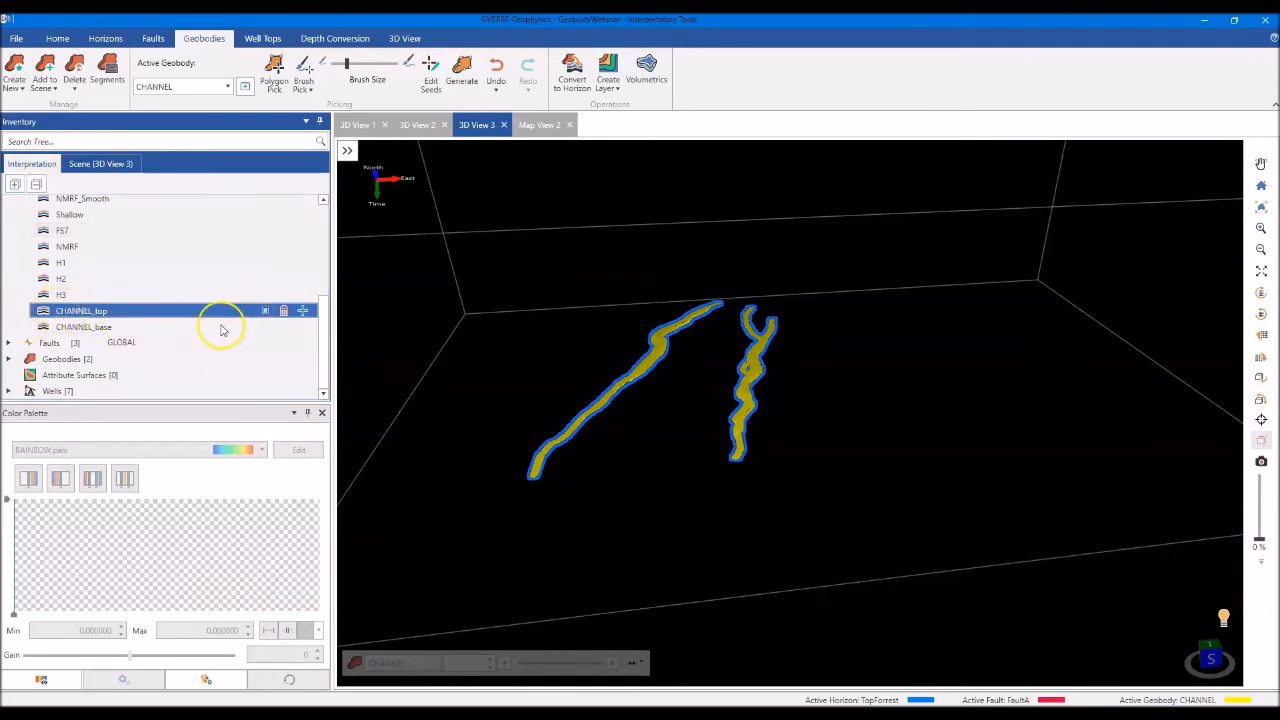
- Add the CHANNEL_top and CHANNEL_base horizons to 3D View 3
left_click(303, 313)
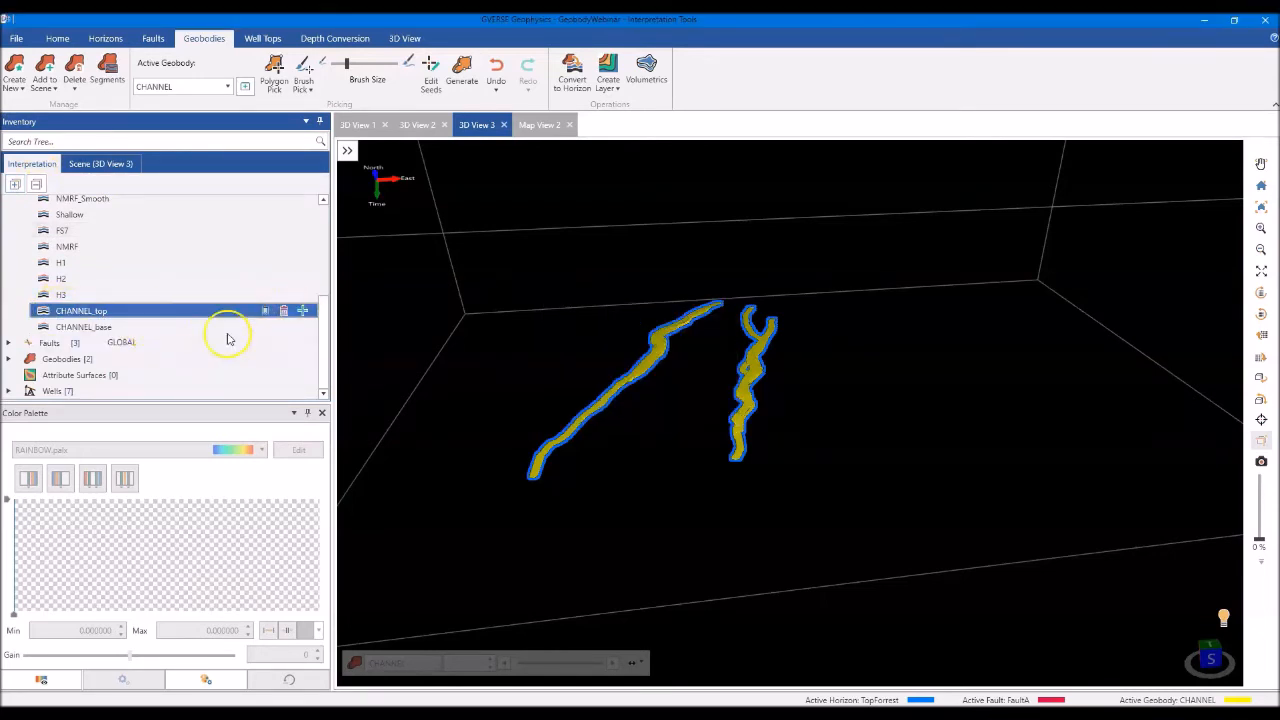
left_click(138, 328)
left_click(302, 326)
- Hide the CHANNEL geobody in the 3D View 3 scene so only its horizons are displayed
left_click(115, 165)
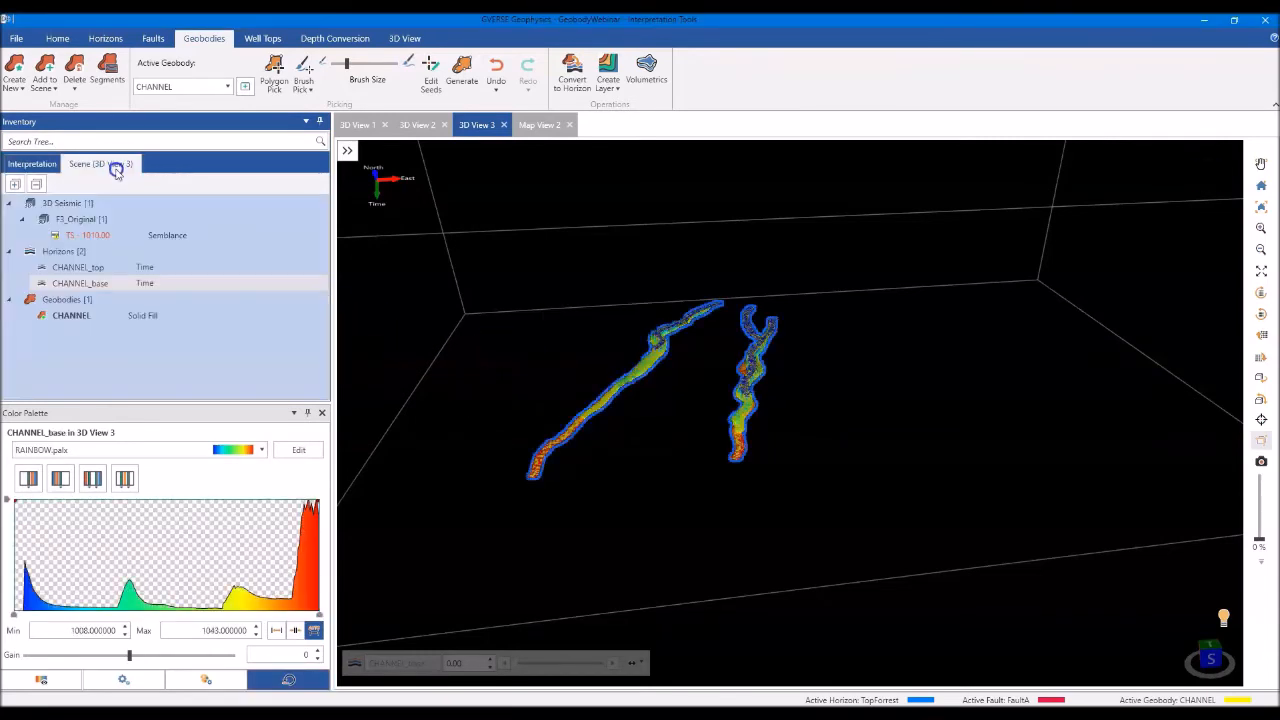
left_click(298, 317)
left_click_drag(594, 401, 338, 312)
- Toggle the visibility of CHANNEL_base and CHANNEL_top to examine each horizon separately, with both displayed again at the end
left_click(291, 284)
left_click(299, 285)
mouse_move(467, 338)
left_mouse_down()
mouse_move(472, 326)
mouse_move(486, 334)
left_mouse_up()
left_click(290, 270)
left_click(297, 267)
left_click(297, 283)
scroll(495, 368, "up", 5)
left_click_drag(489, 369, 486, 368)
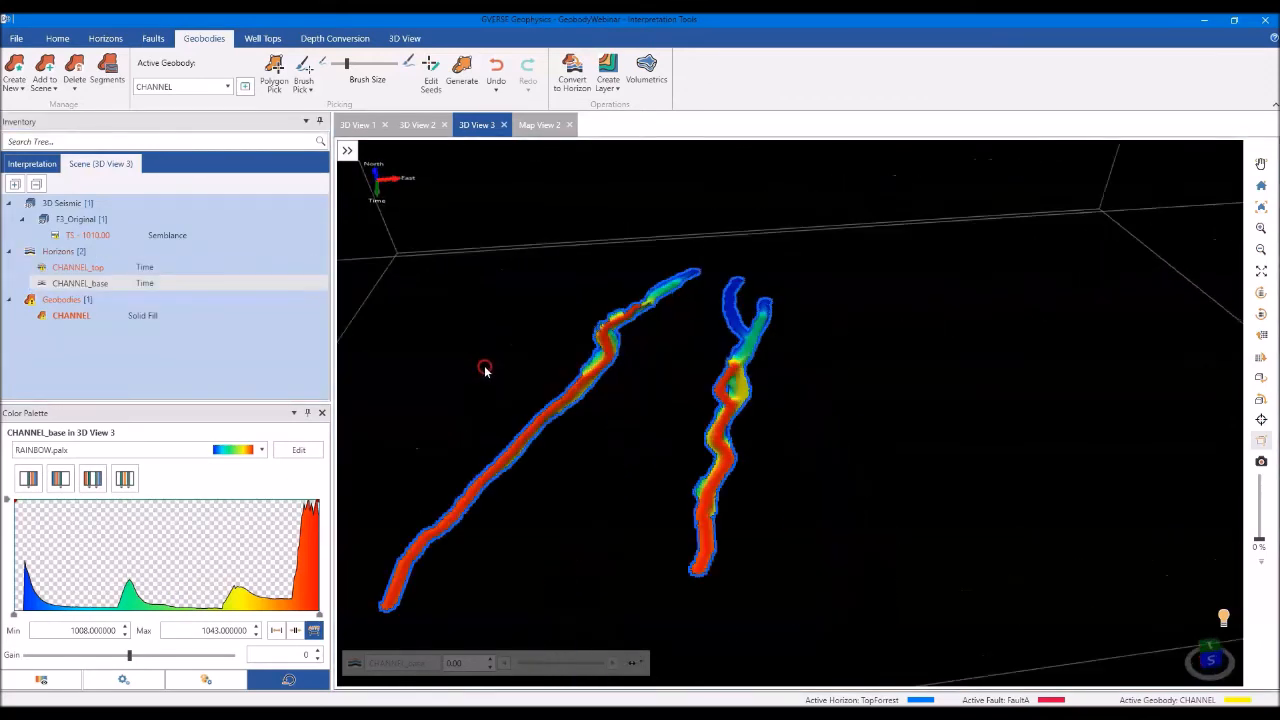
left_click(298, 269)
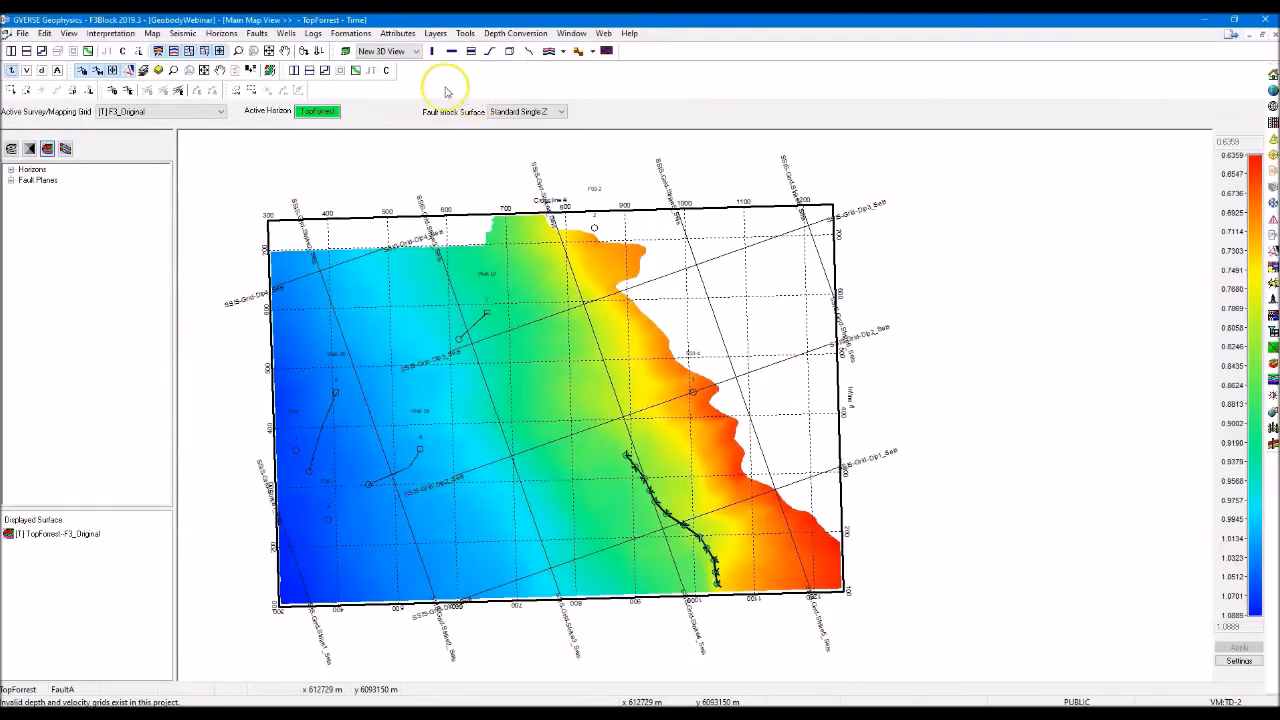
- Switch to the GVERSE Geophysics main window and set the Attribute and Surface Calculator's analysis window to Geobody G1
left_click(397, 33)
left_click(430, 63)
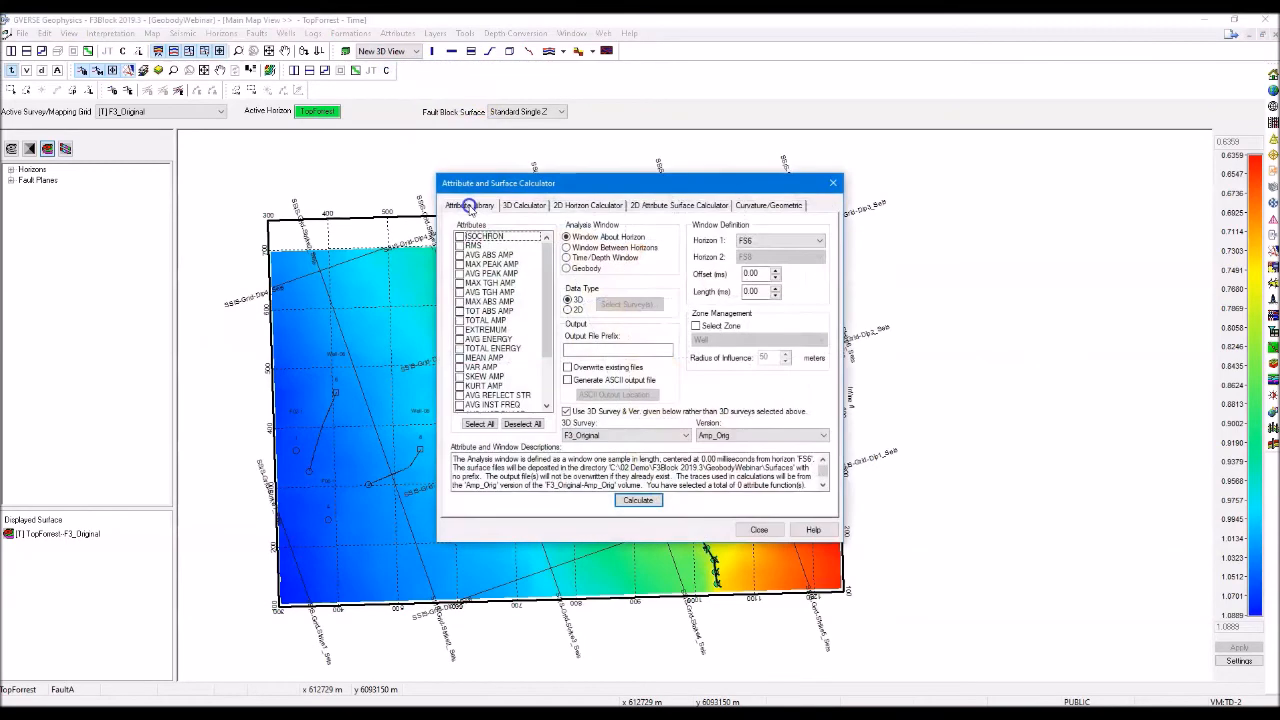
left_click_drag(535, 187, 393, 170)
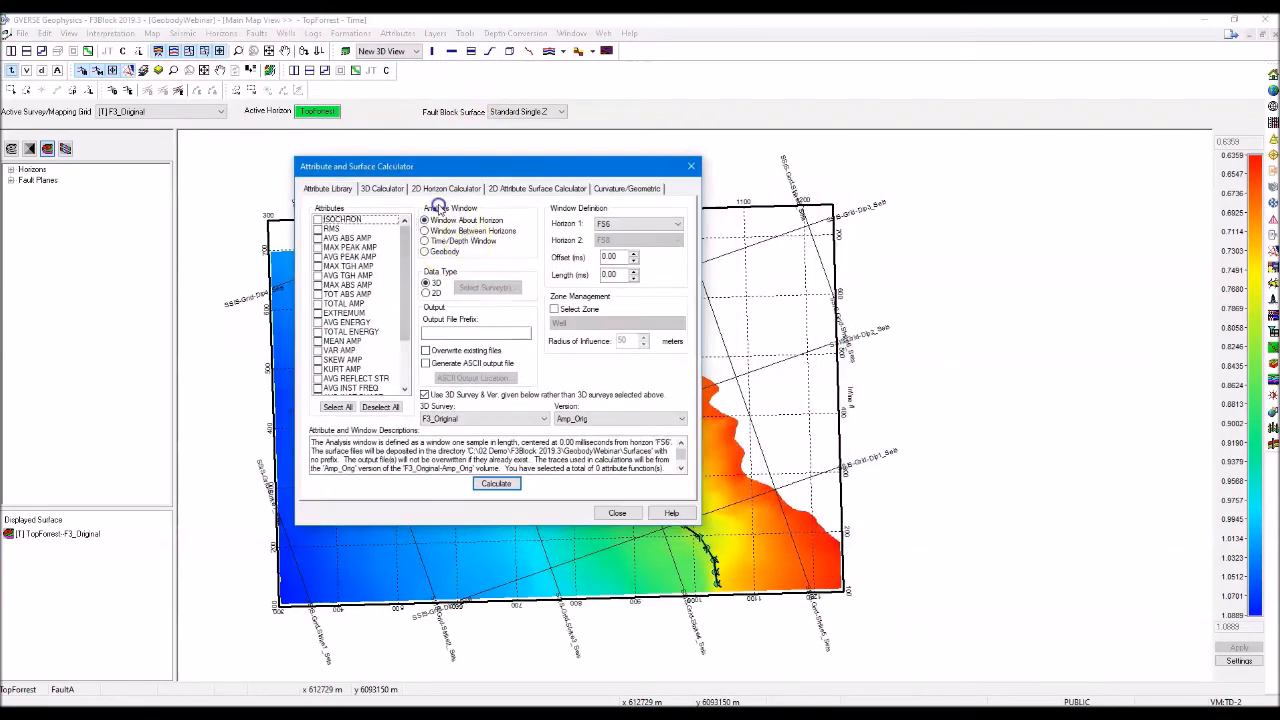
left_click(433, 253)
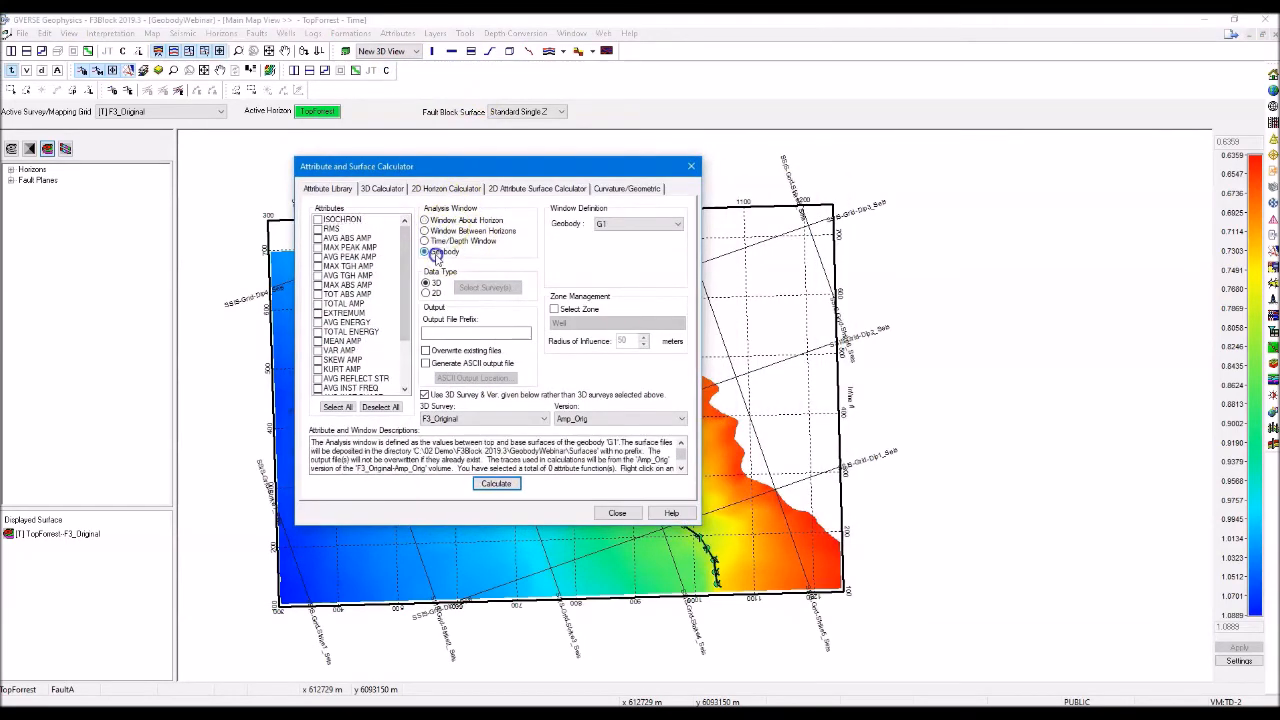
left_click(640, 225)
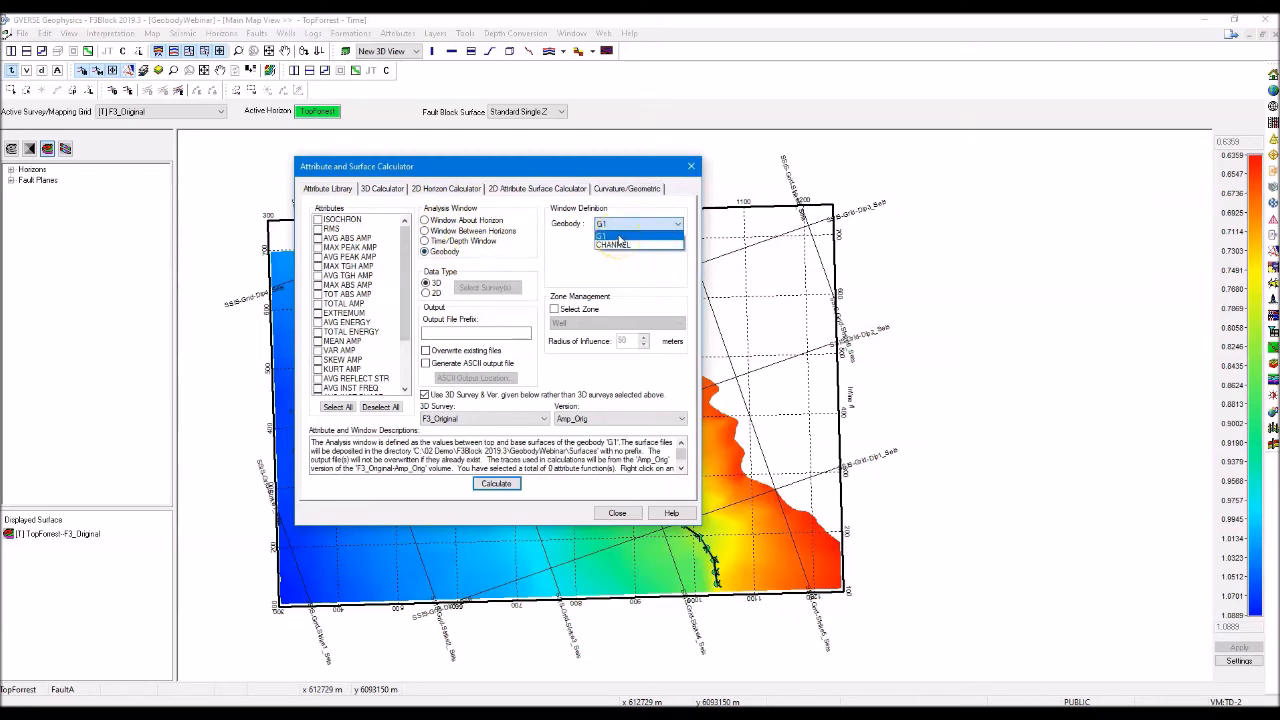
left_click(624, 247)
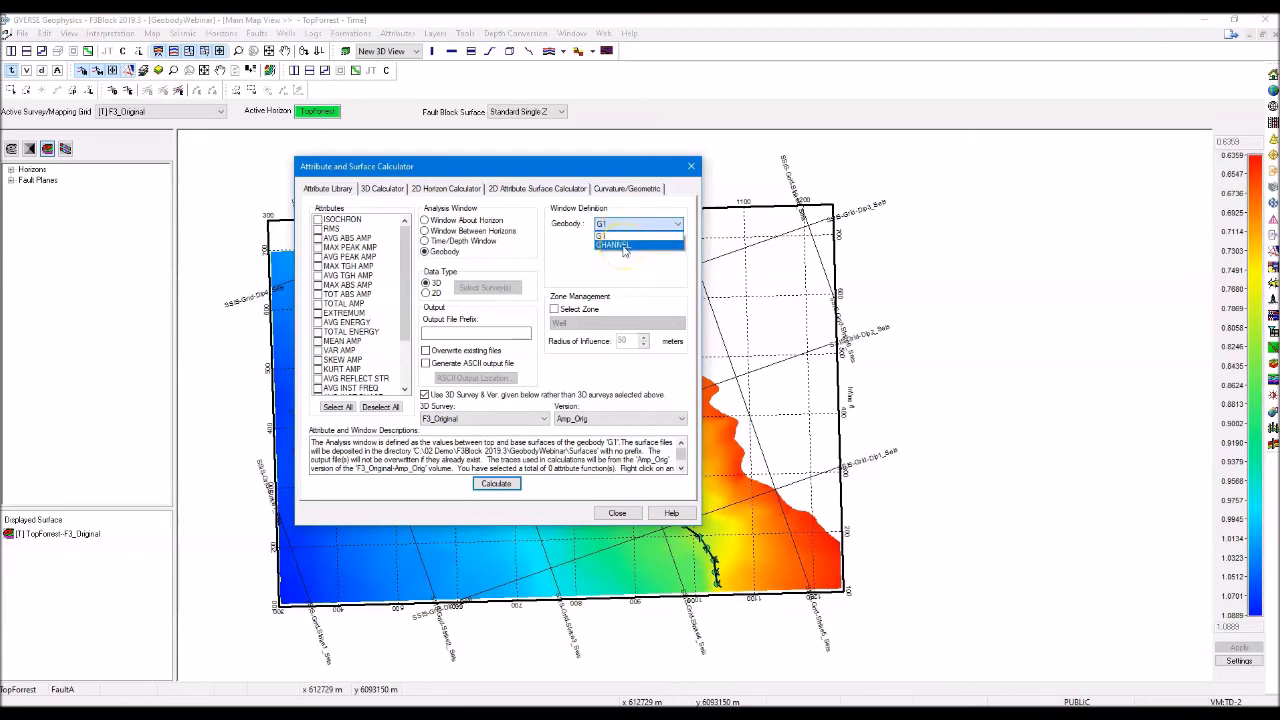
left_click(624, 236)
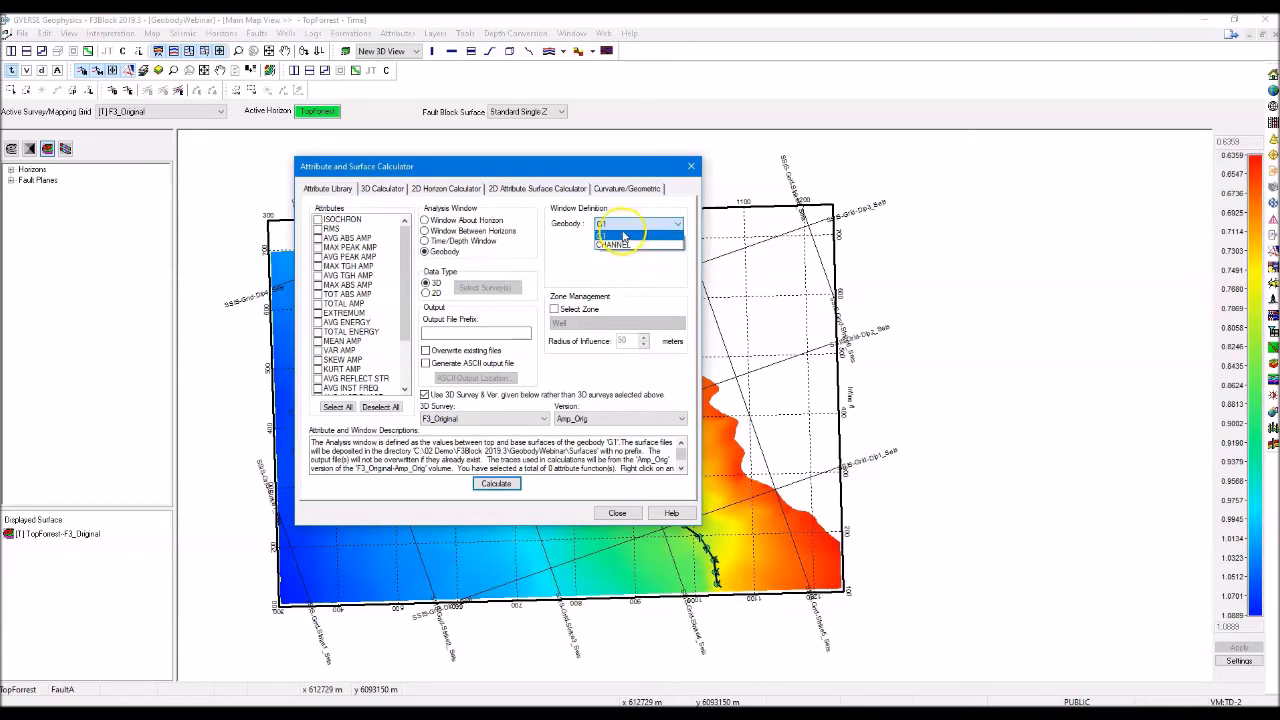
left_click(624, 236)
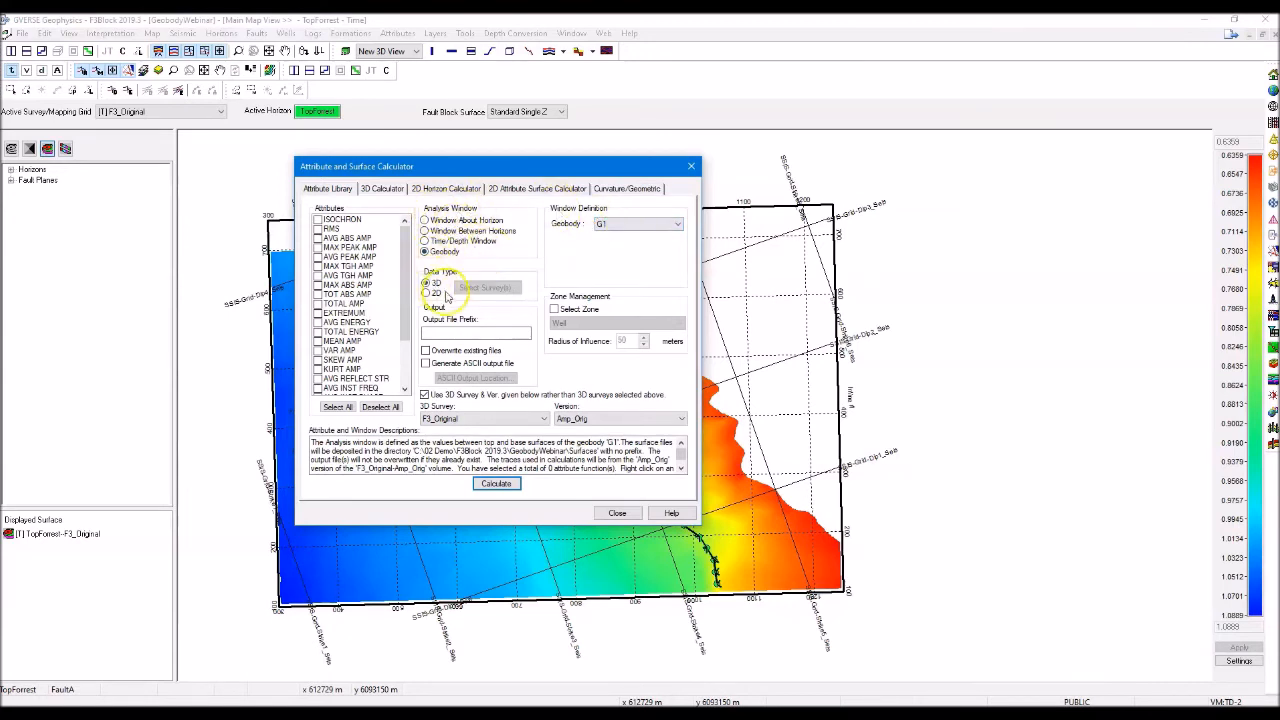
- Calculate the MAX PEAK AMP and AVG PEAK AMP attributes for G1 from the F3_Original Amp_Orig volume and close the calculator
left_click(318, 247)
left_click(318, 257)
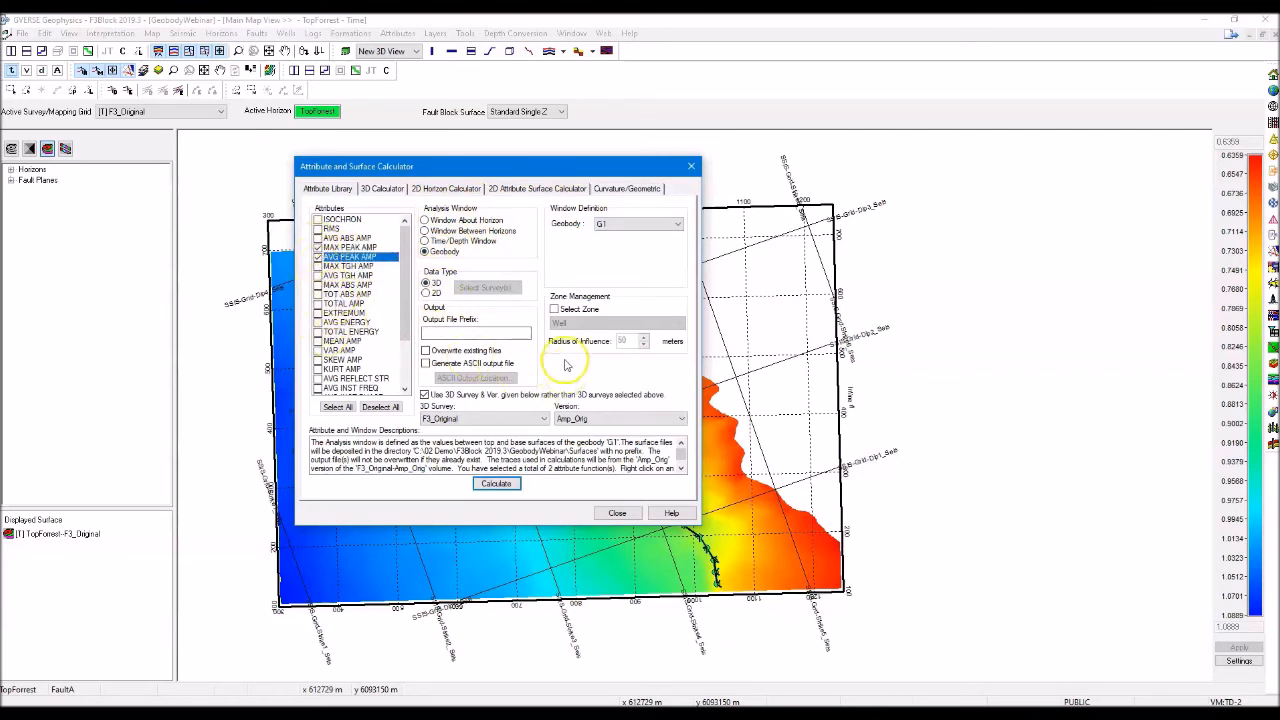
left_click(497, 484)
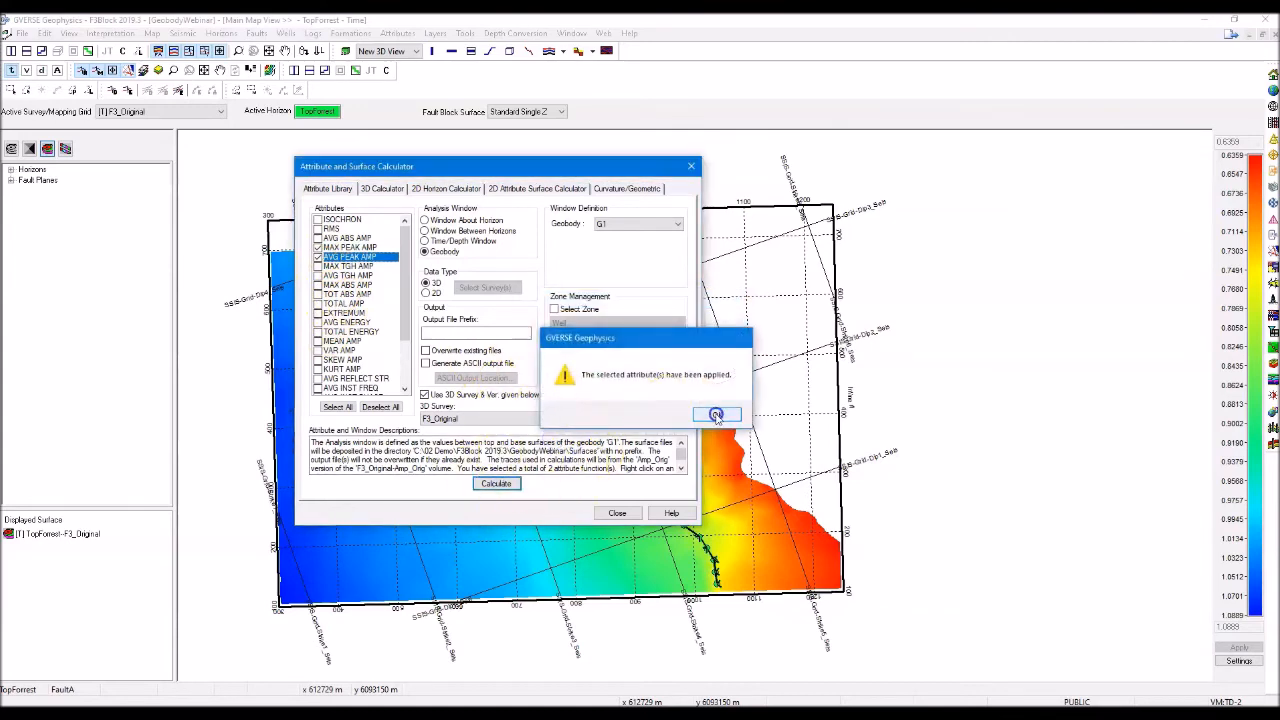
left_click(714, 414)
left_click(622, 508)
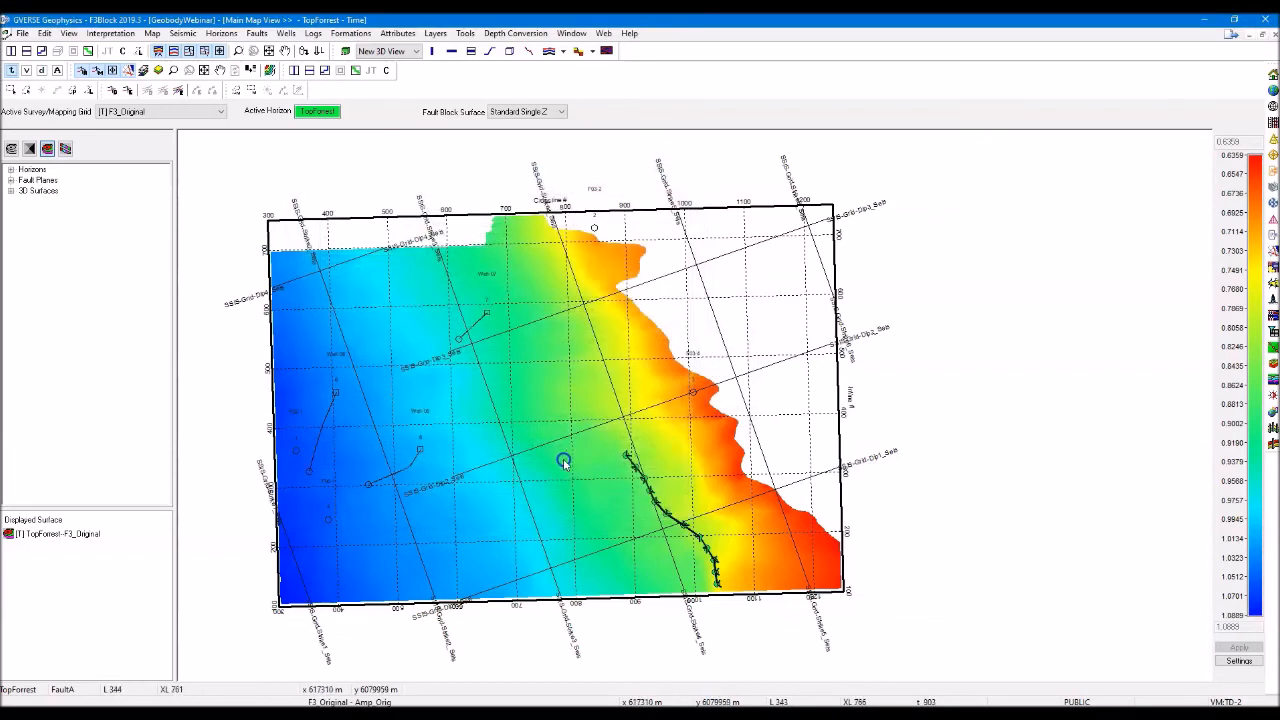
- Expand the 3D Surfaces and open AVG PEAK AMP_F3_Original_Amp_Orig on the main map
left_click(20, 198)
left_click(12, 191)
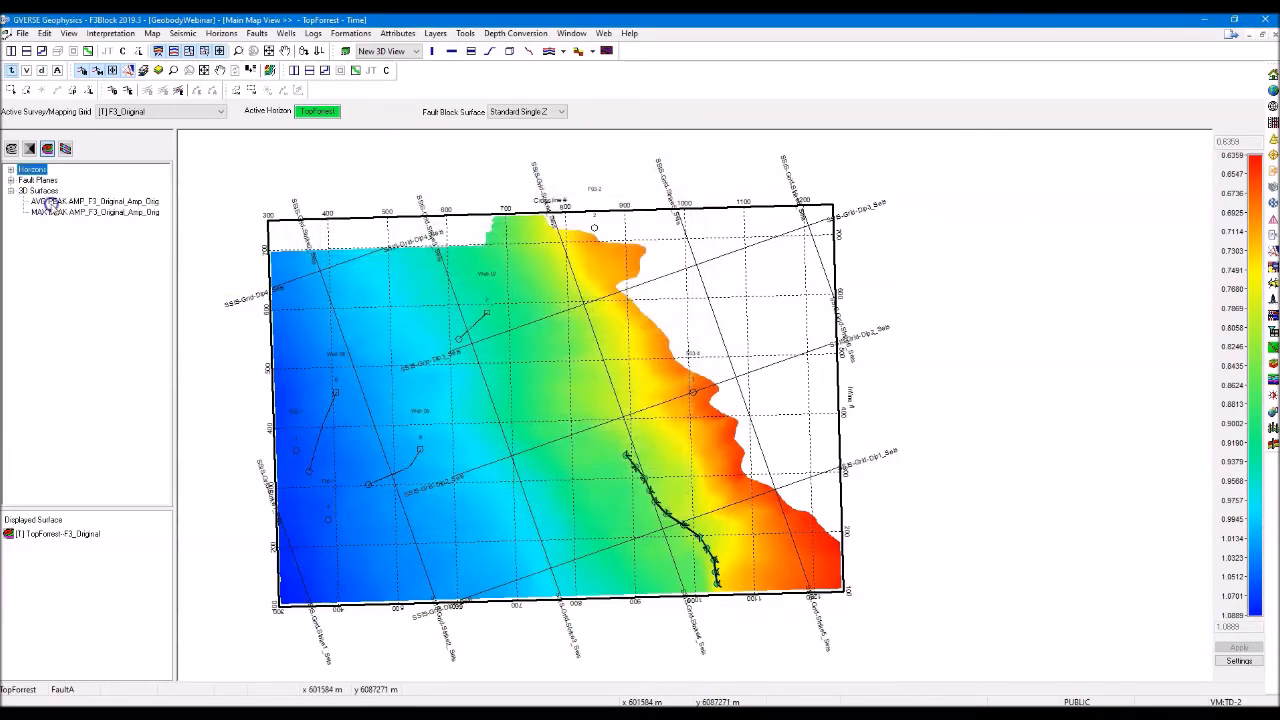
double_click(88, 201)
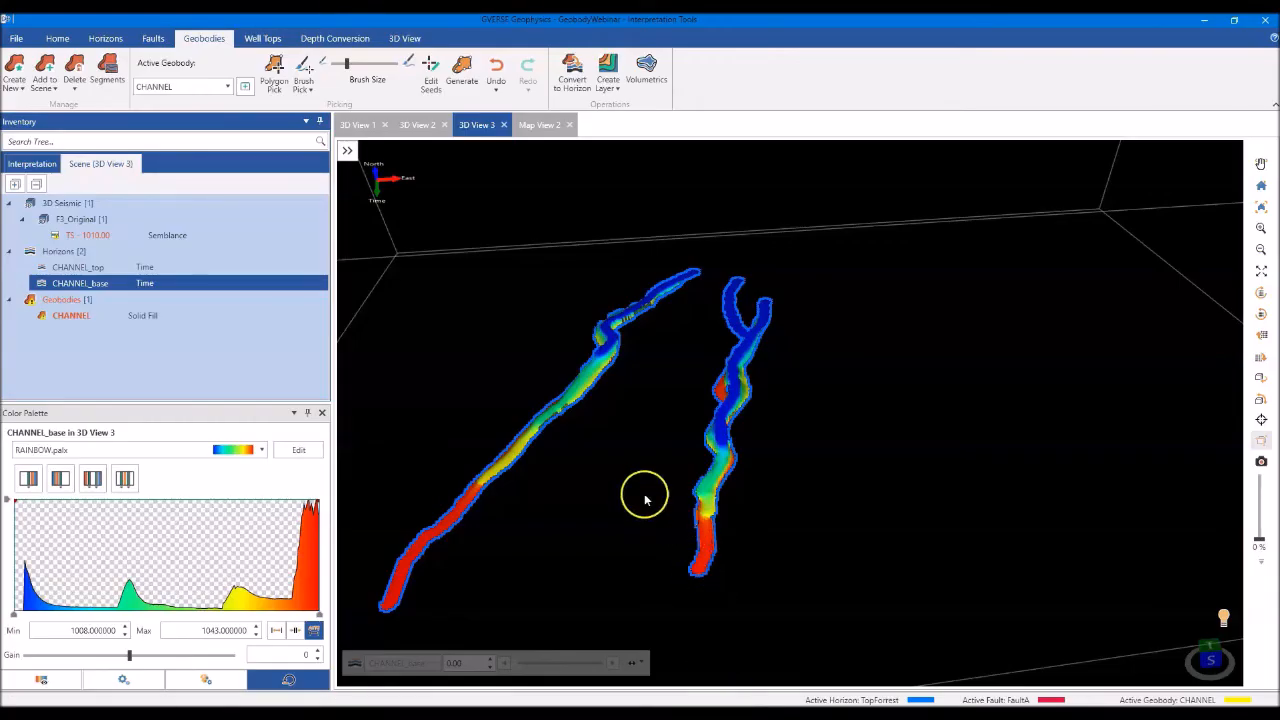
- Switch to Interpretation Tools and add the AVG PEAK AMP_F3_Original_Amp_Orig attribute surface to 3D View 3
left_click_drag(645, 496, 772, 392)
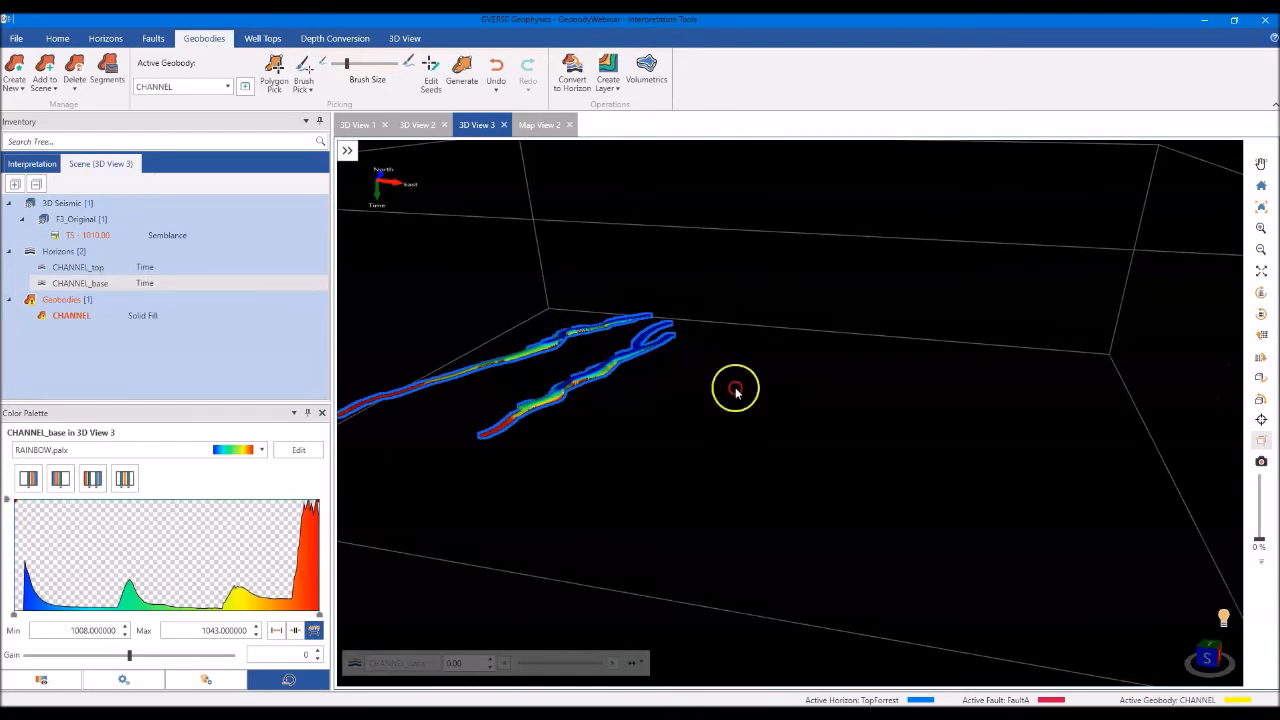
left_click(48, 166)
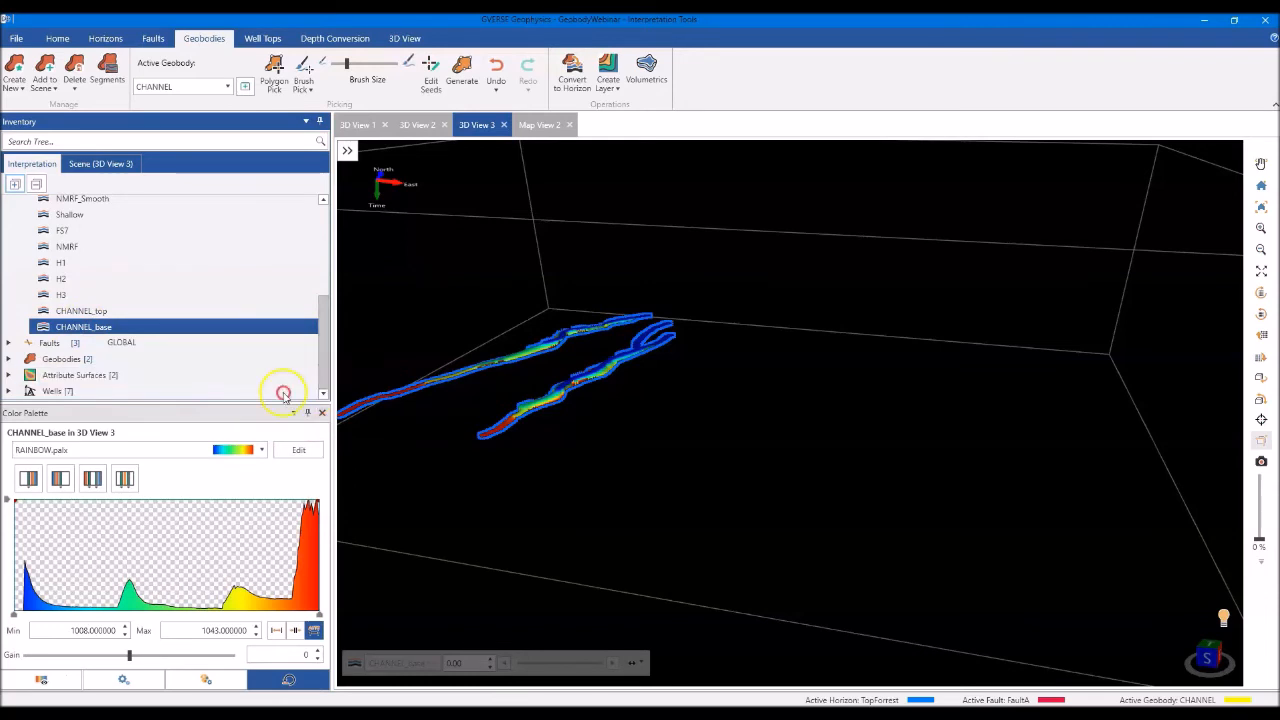
left_click(9, 376)
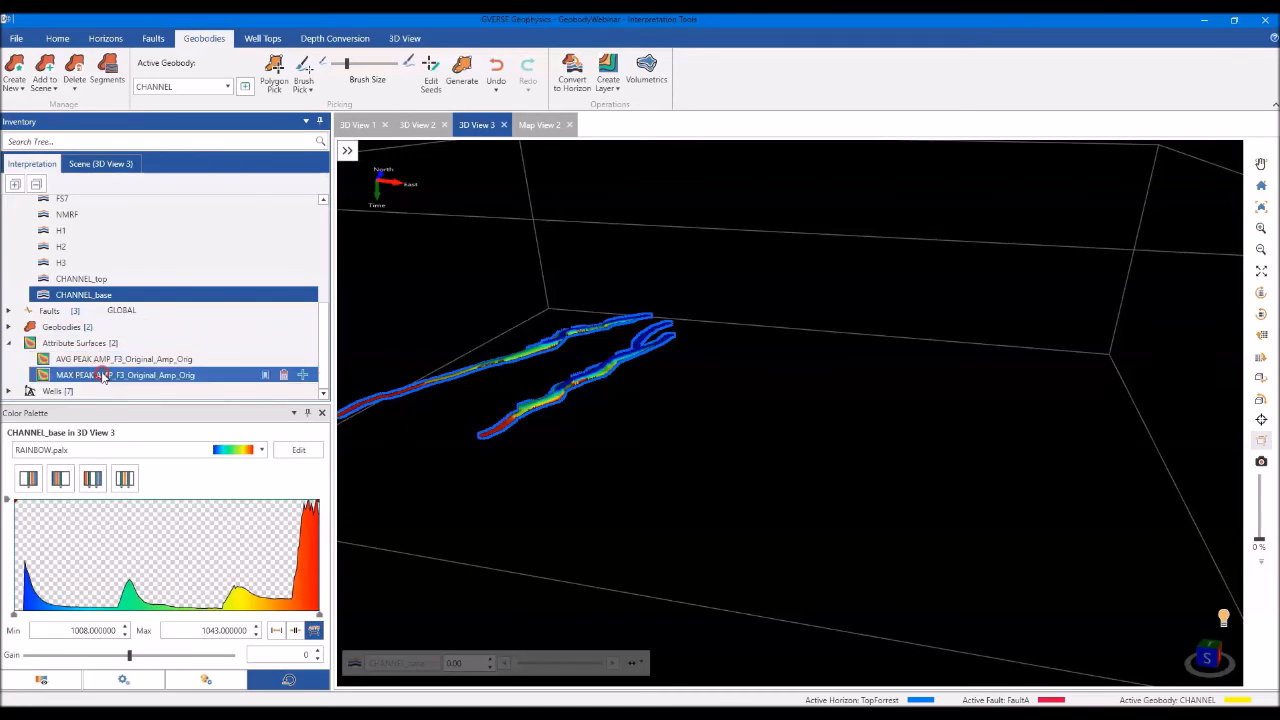
left_click(301, 361)
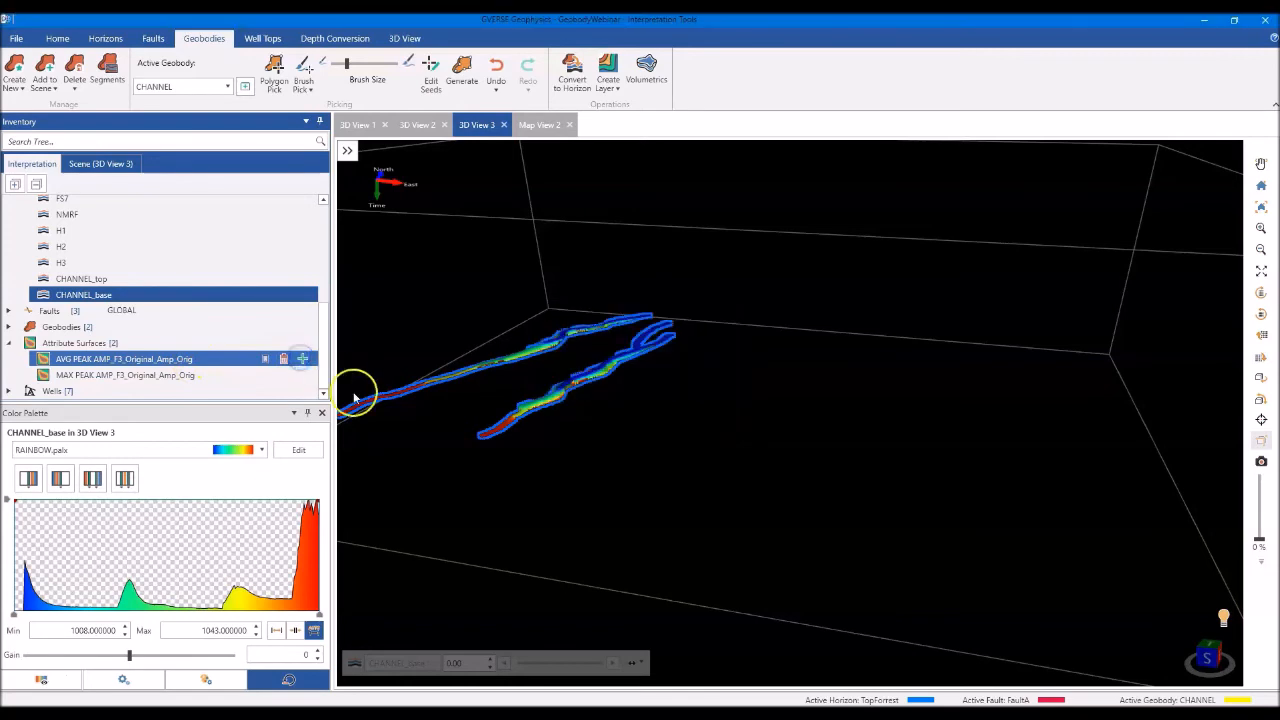
- Examine the AVG PEAK AMP attribute surface in the 3D view from close up and from several angles
left_click(738, 418)
left_click_drag(738, 418, 739, 420)
scroll(950, 465, "up", 2)
middle_click_drag(986, 480, 802, 375)
scroll(862, 462, "up", 2)
left_click_drag(854, 466, 829, 423)
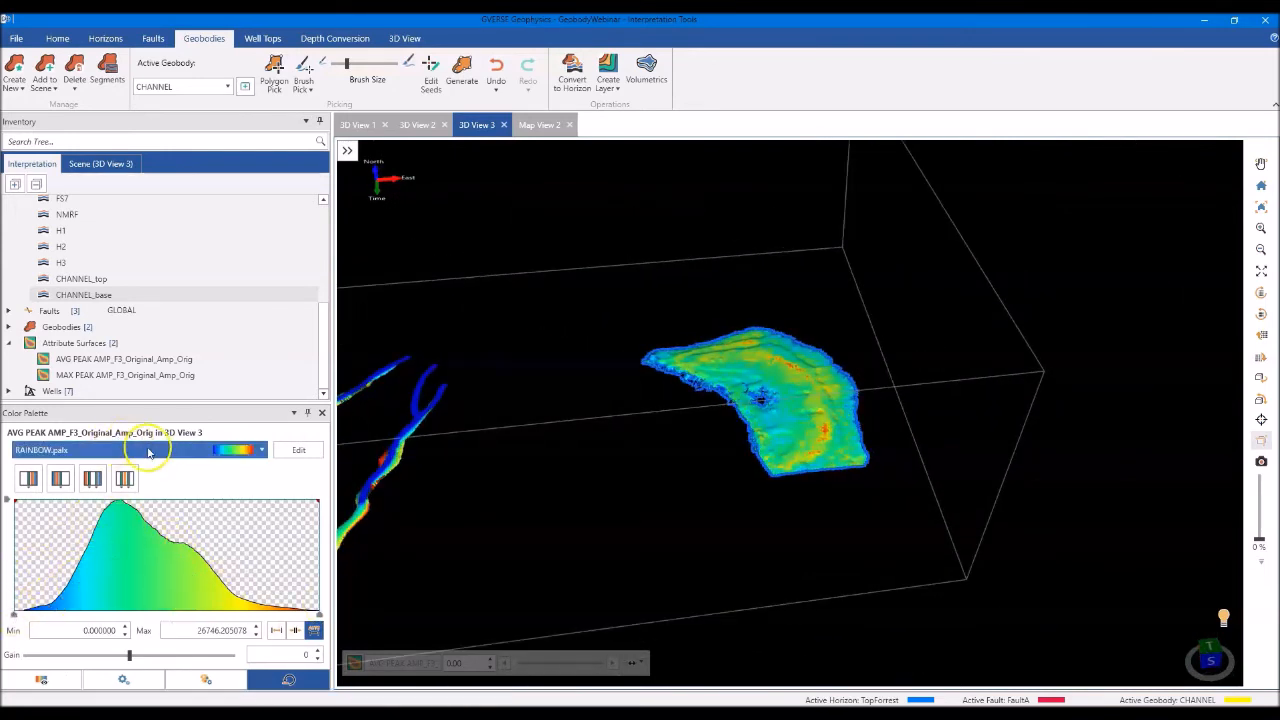
left_click(104, 361)
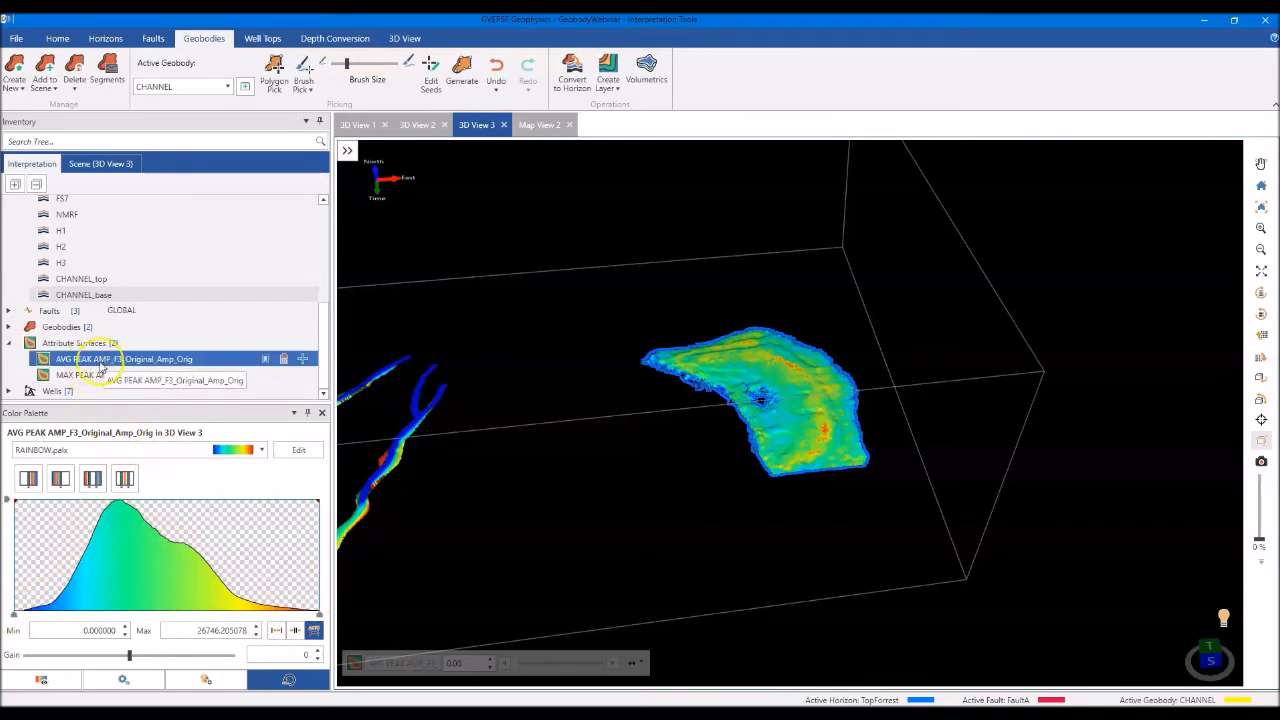
left_click_drag(776, 436, 803, 467)
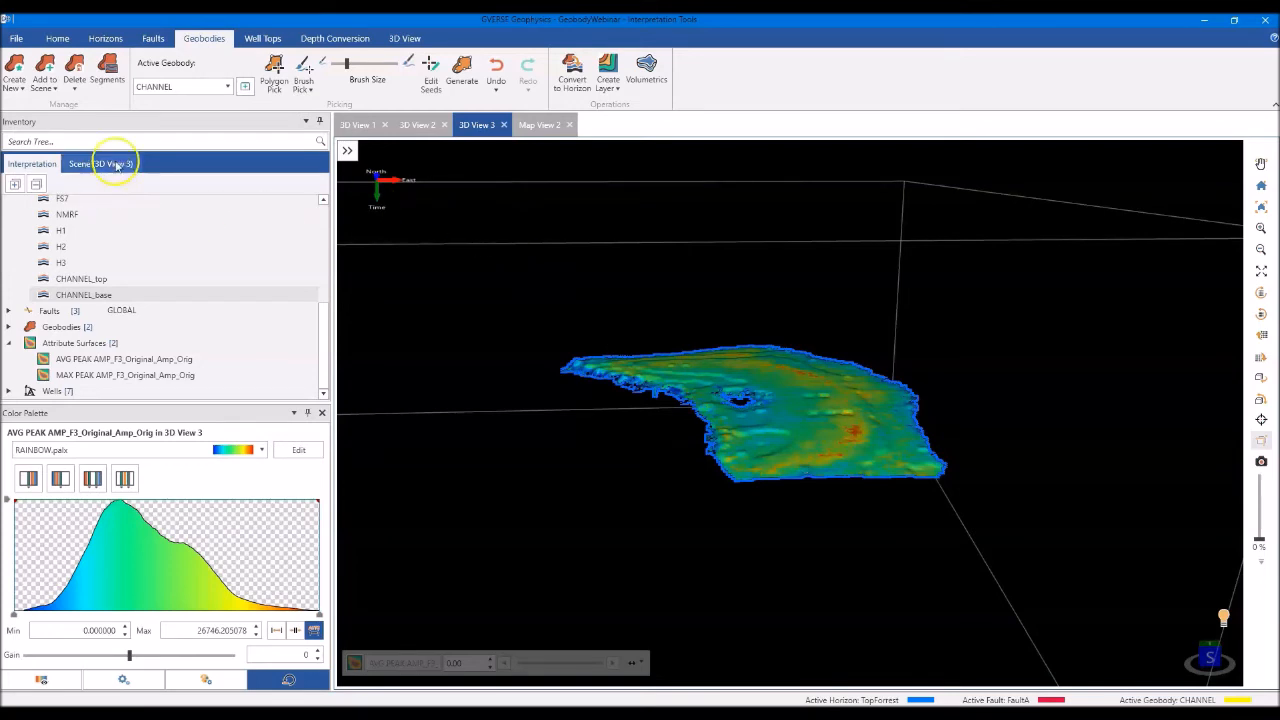
- Open the display settings of the AVG PEAK AMP attribute surface in the scene and display it at the Bottom Surface
left_click(102, 163)
left_click(88, 300)
left_click(95, 347)
right_click(90, 348)
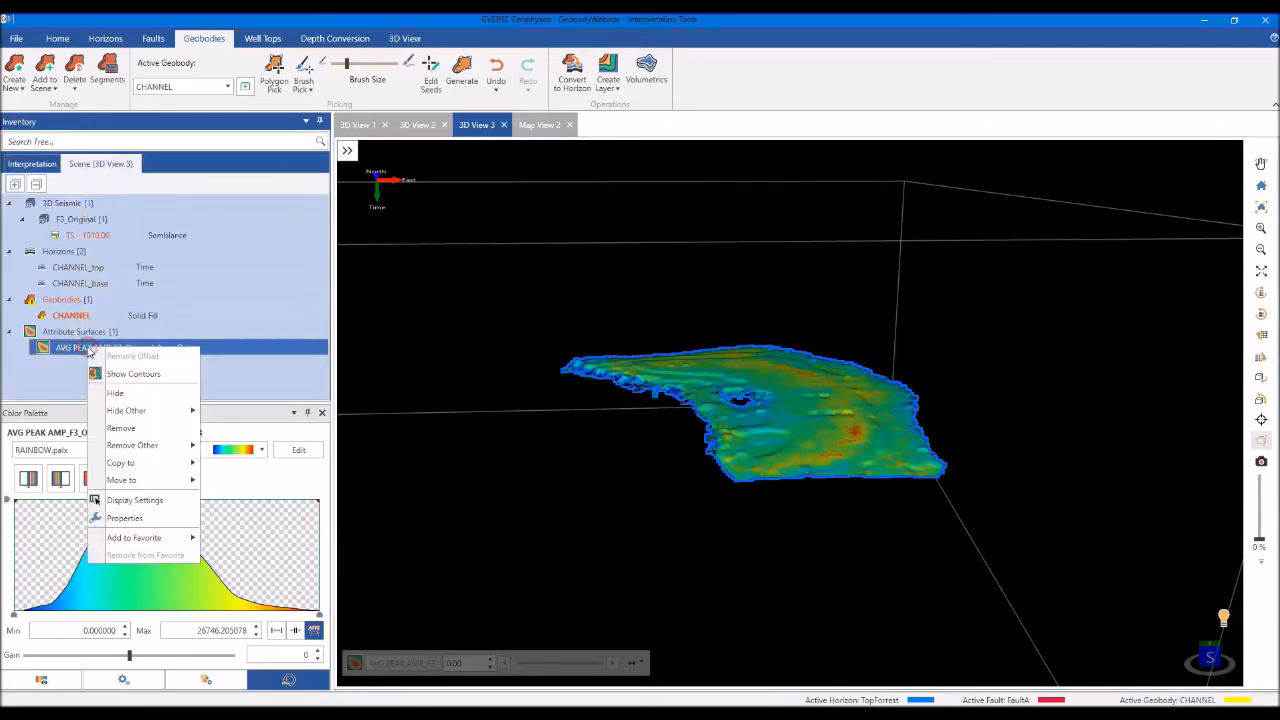
left_click(139, 500)
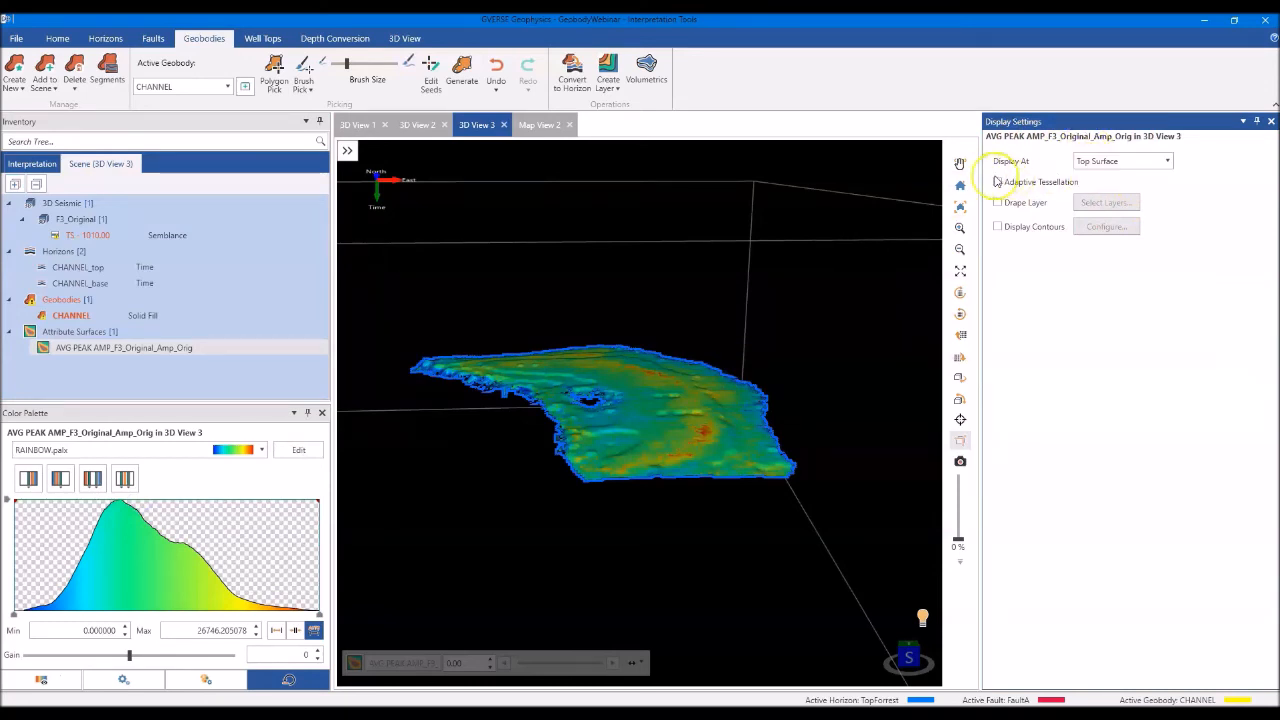
left_click(1107, 166)
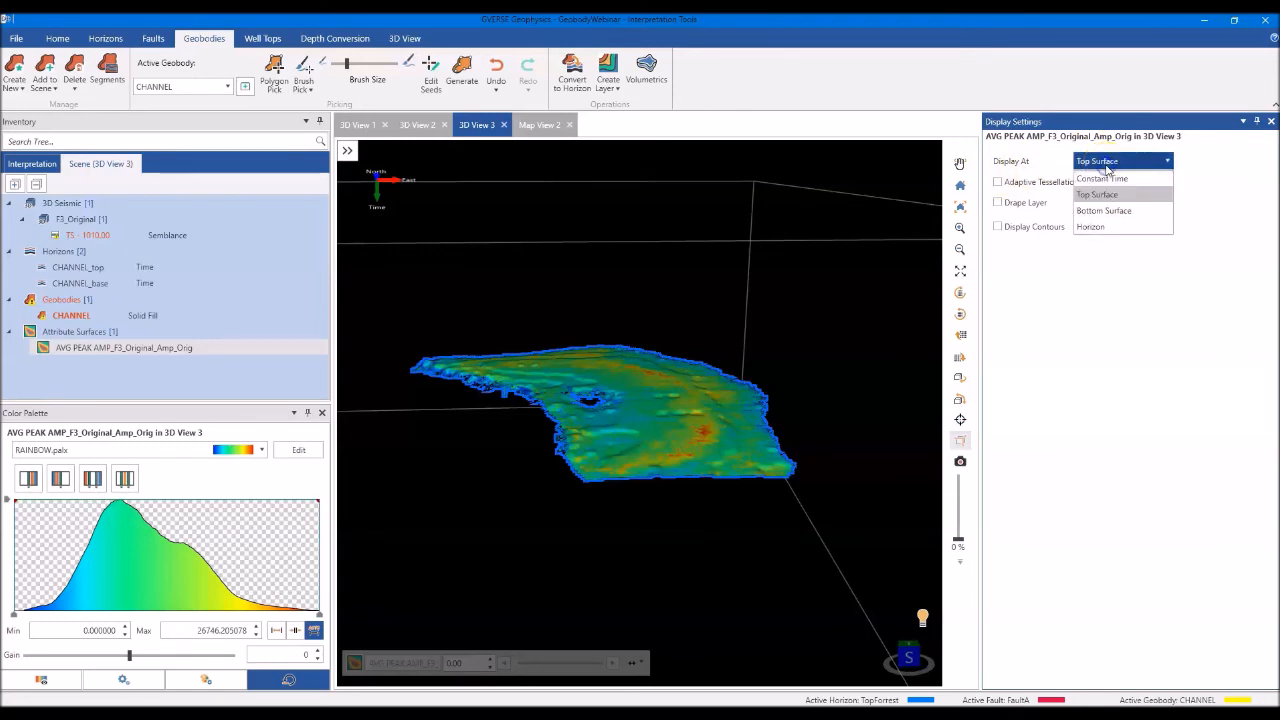
left_click(1108, 210)
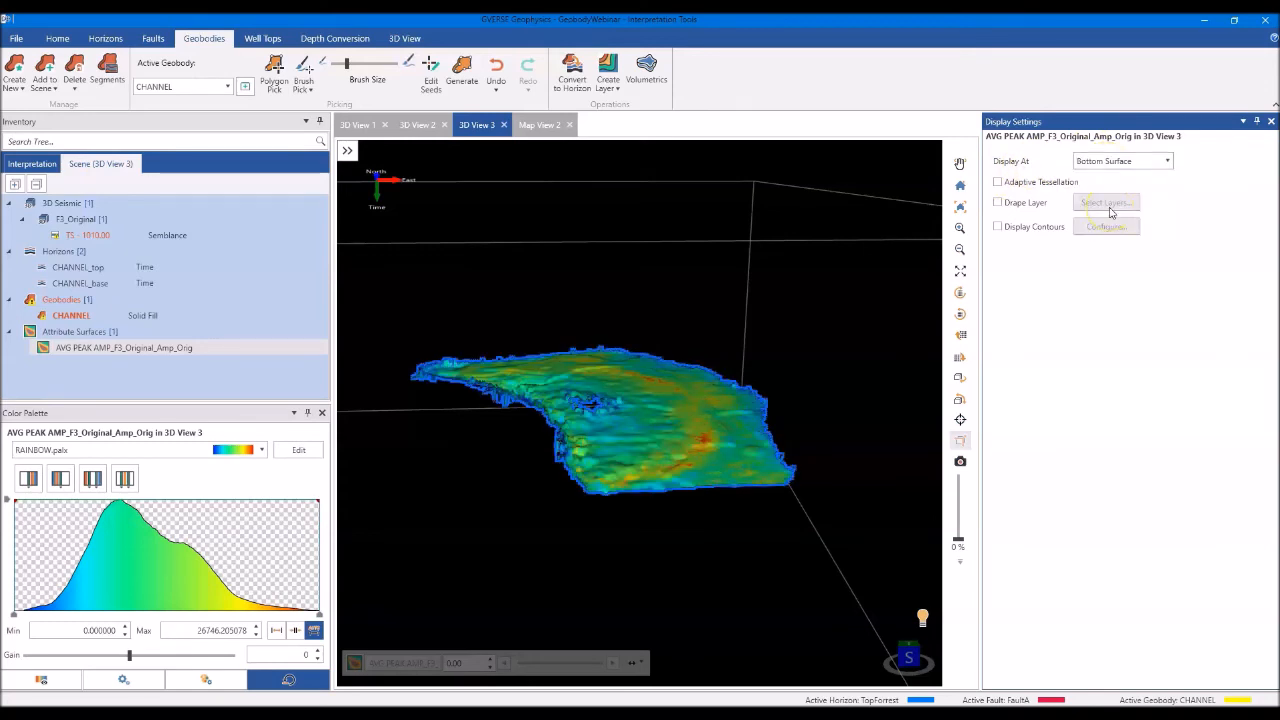
- Display the AVG PEAK AMP attribute surface at a Constant Time of 500
left_click(1104, 160)
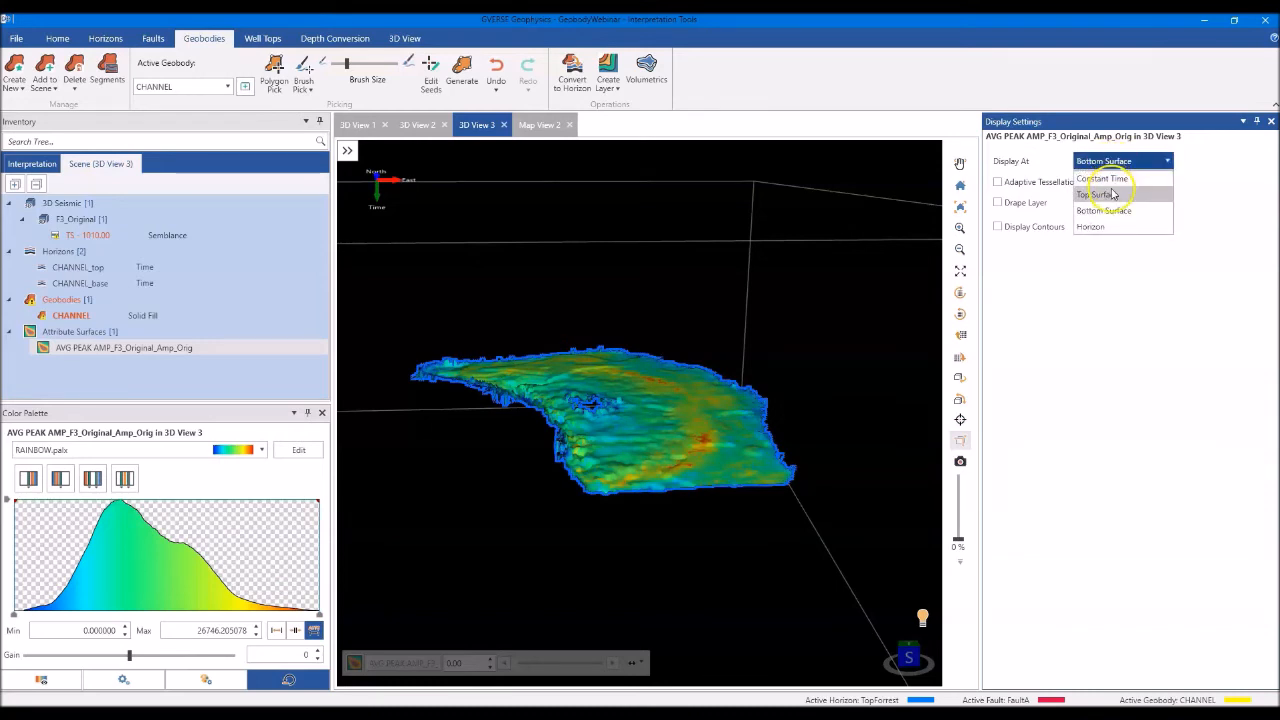
left_click(1101, 178)
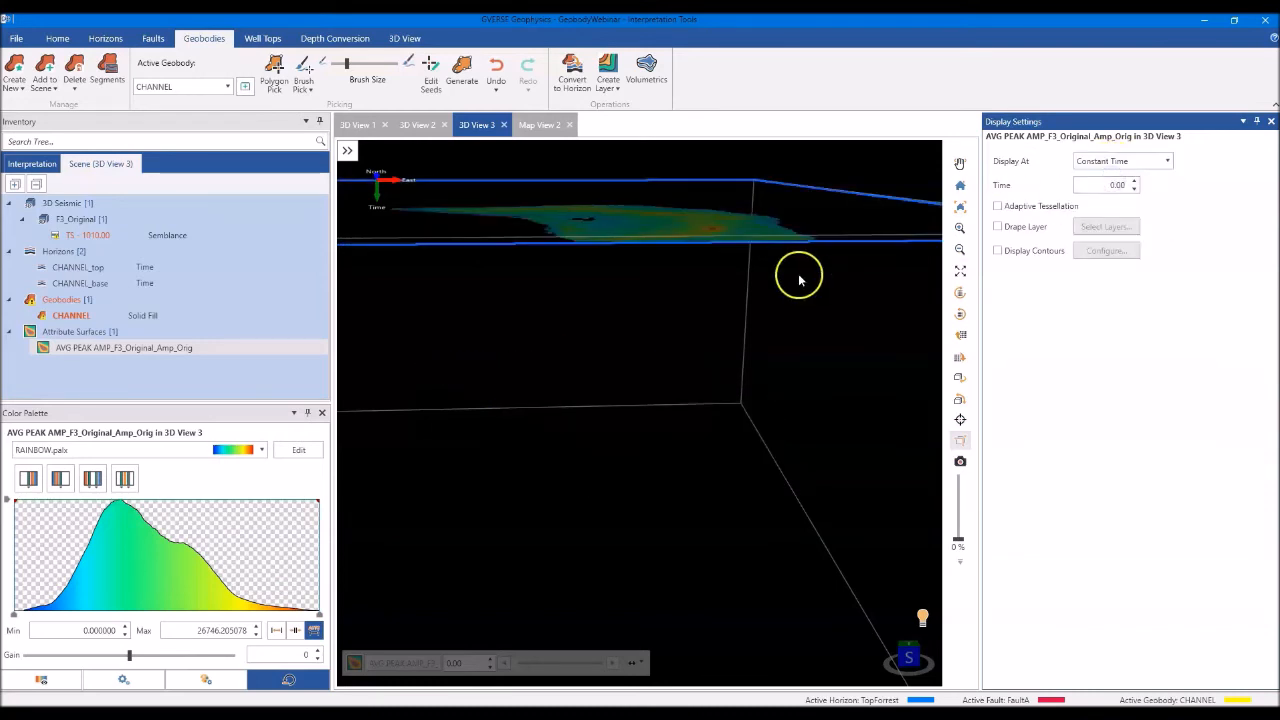
left_click(1090, 188)
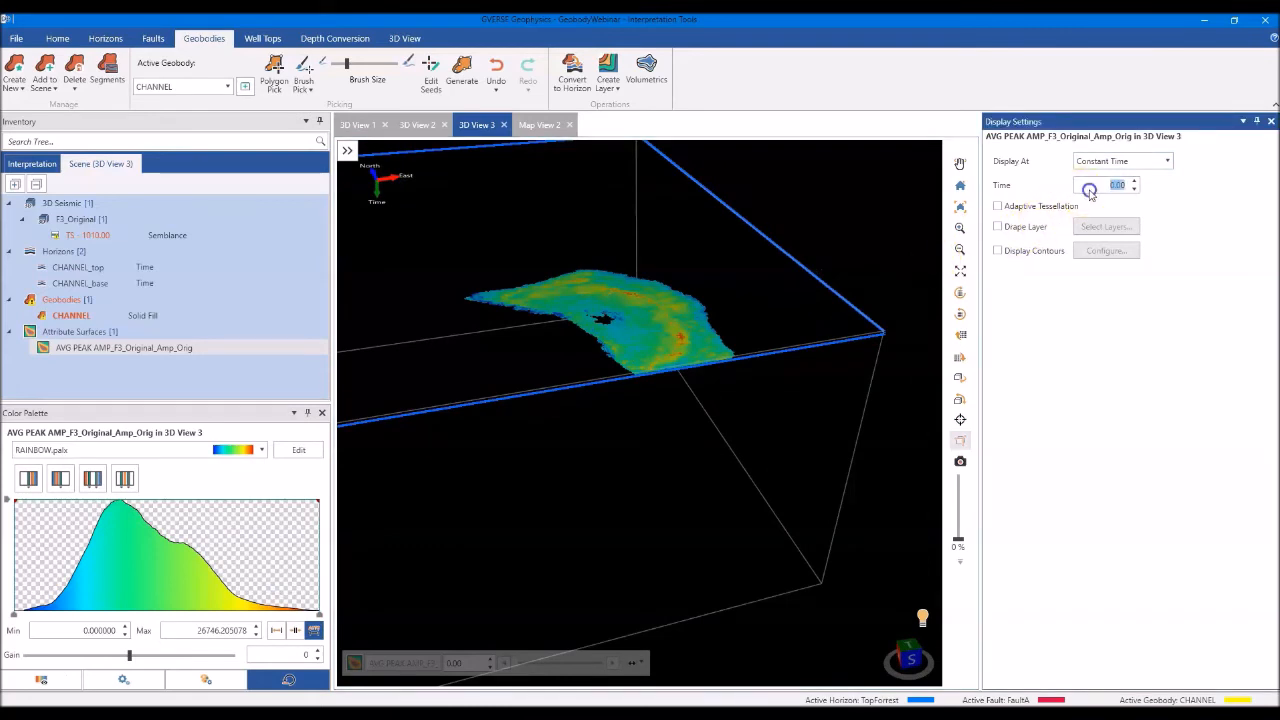
key("Return")
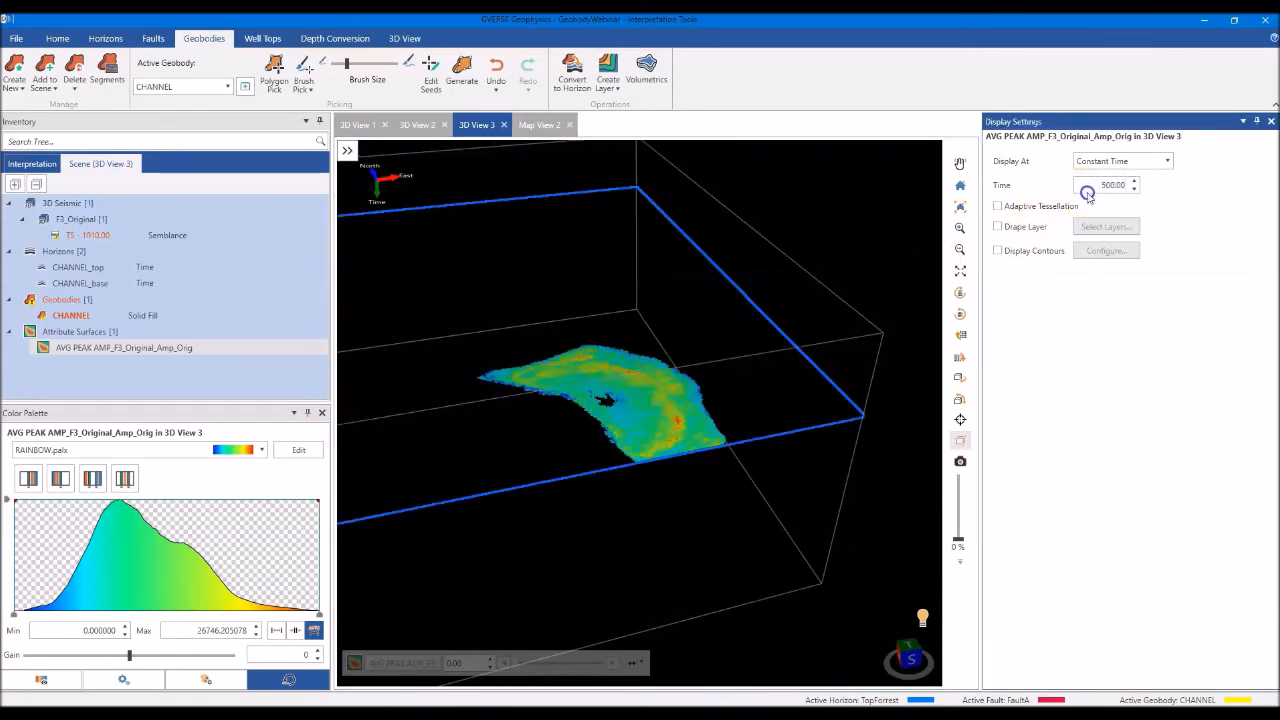
left_click_drag(841, 417, 716, 445)
- Display the AVG PEAK AMP attribute surface at horizon FS8 and inspect the draped amplitudes
left_click(1135, 166)
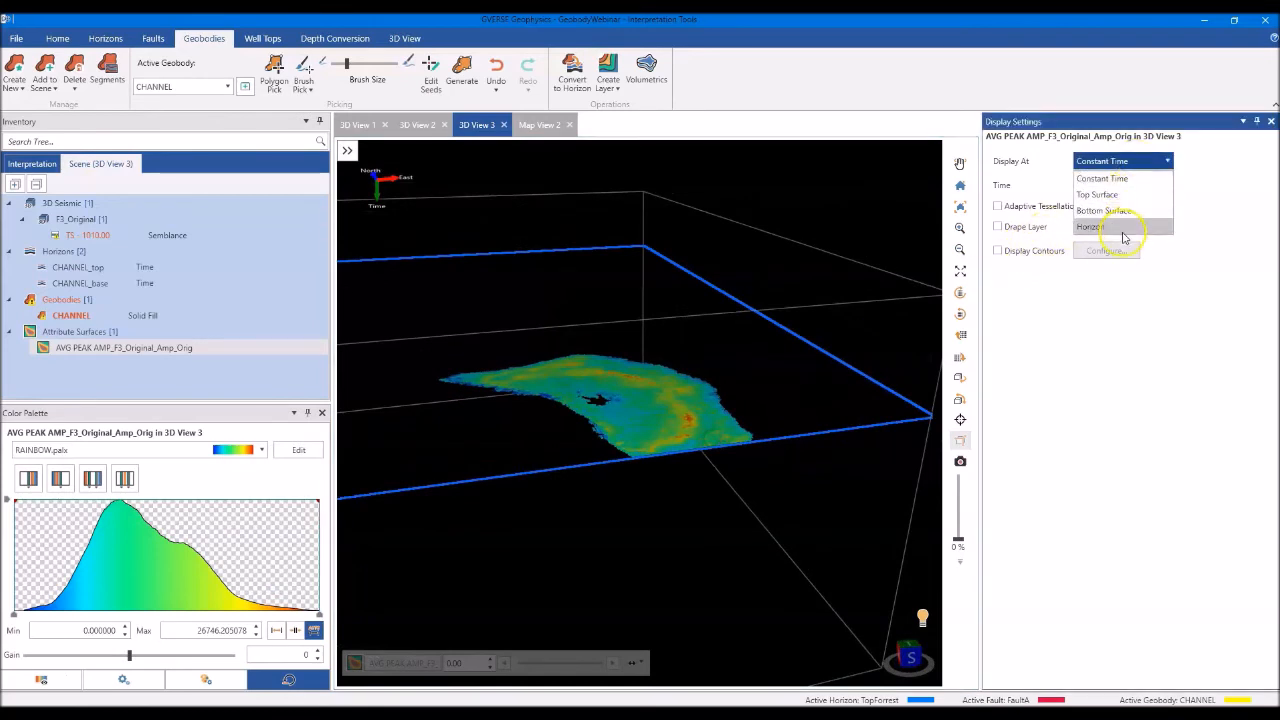
left_click(1121, 230)
left_click(1120, 185)
left_click(1105, 198)
left_click_drag(667, 453, 567, 427)
scroll(590, 440, "up", 3)
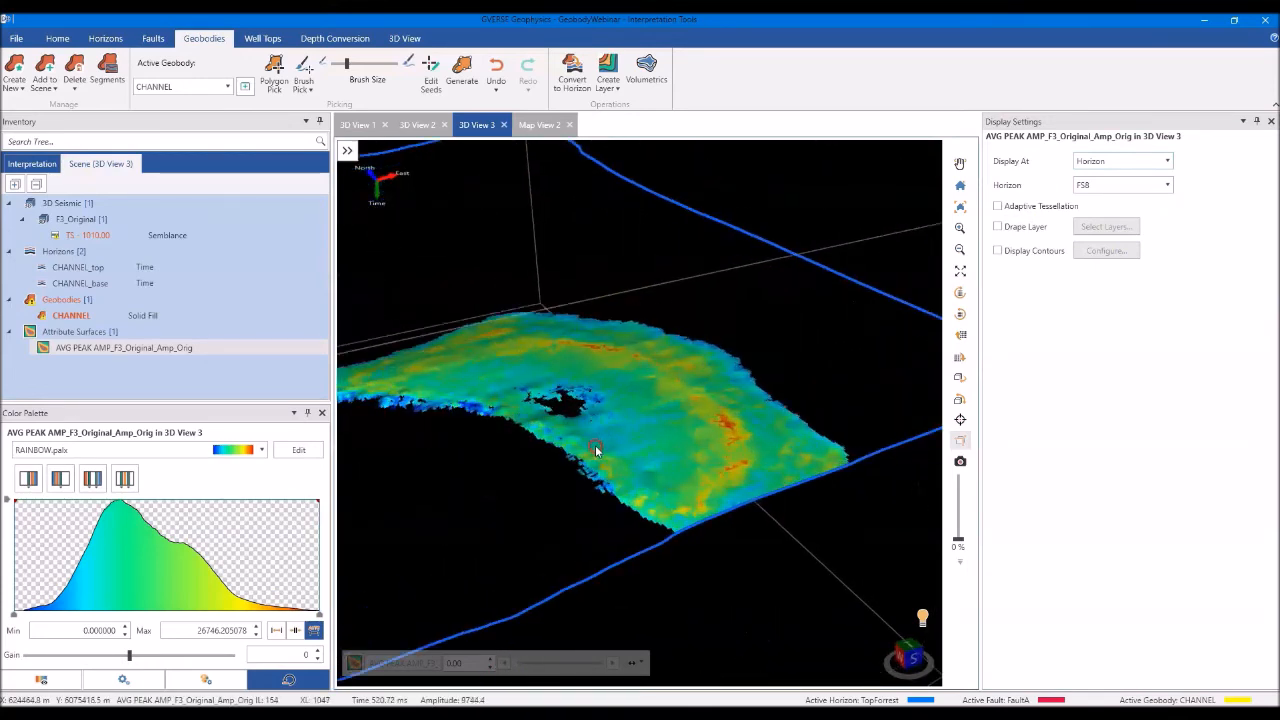
left_click_drag(595, 444, 587, 446)
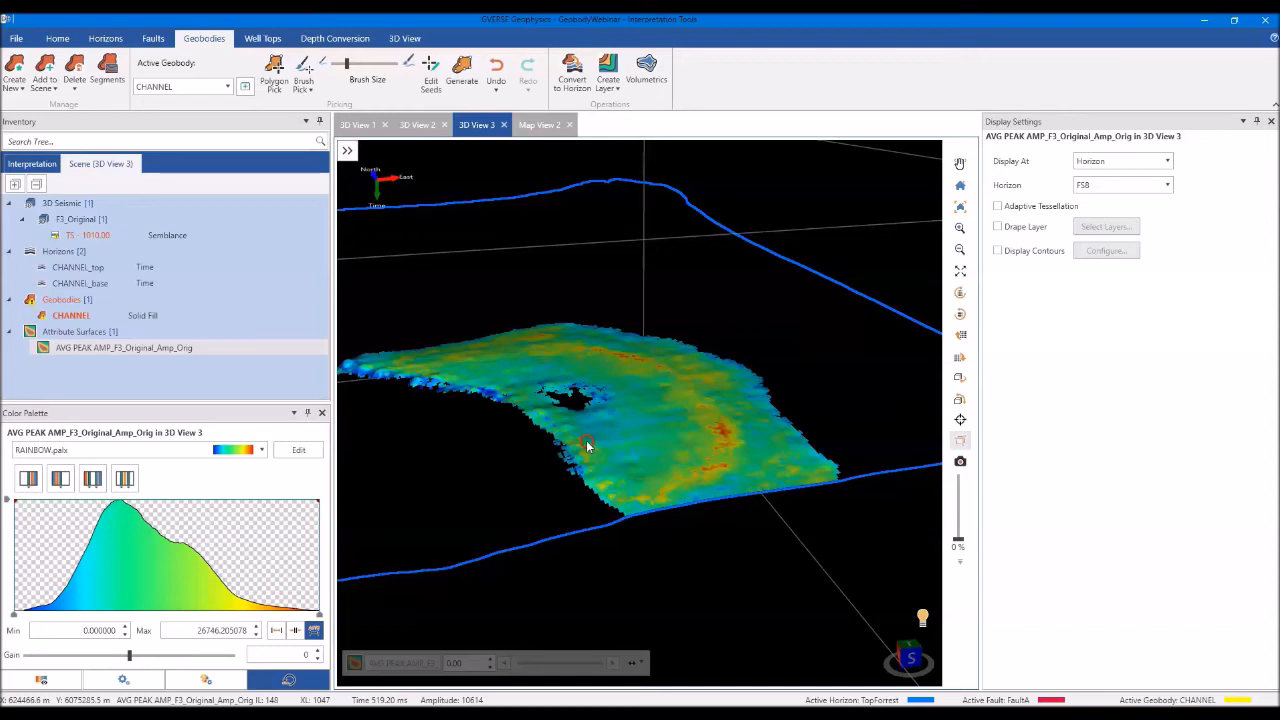
- Display the AVG PEAK AMP attribute surface at its Top Surface and close its display settings
left_click(1114, 162)
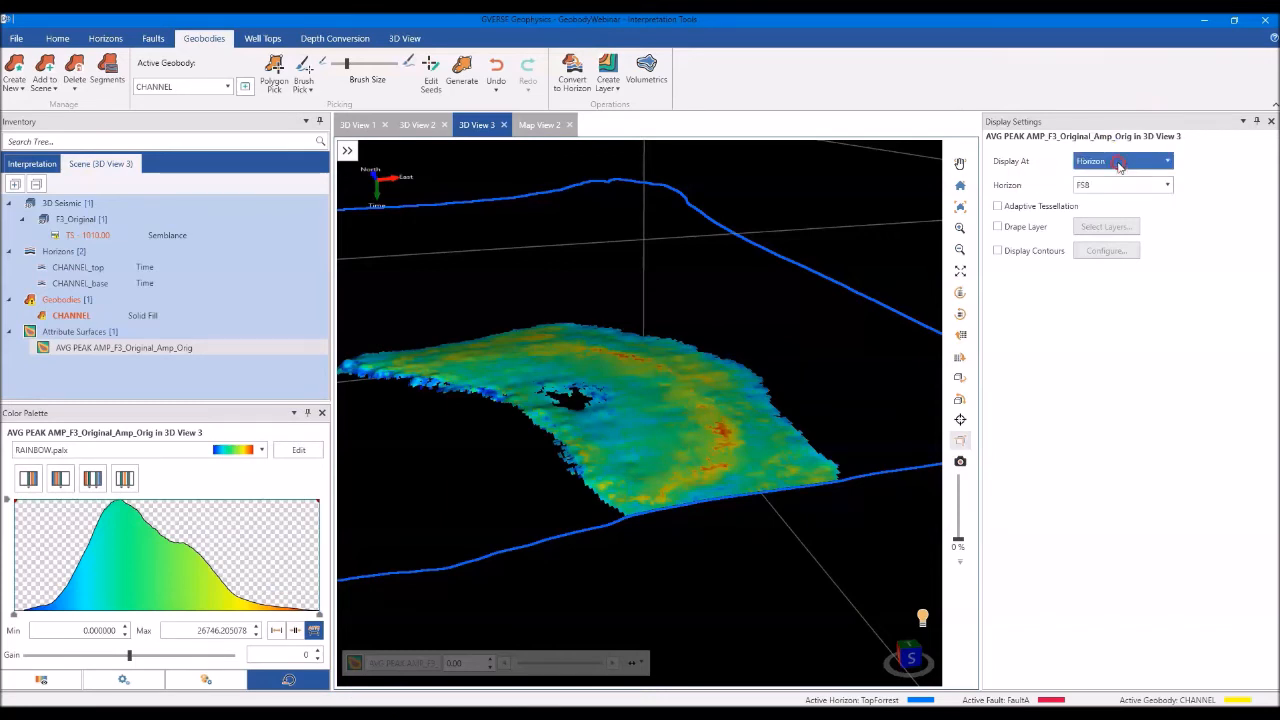
left_click(1120, 164)
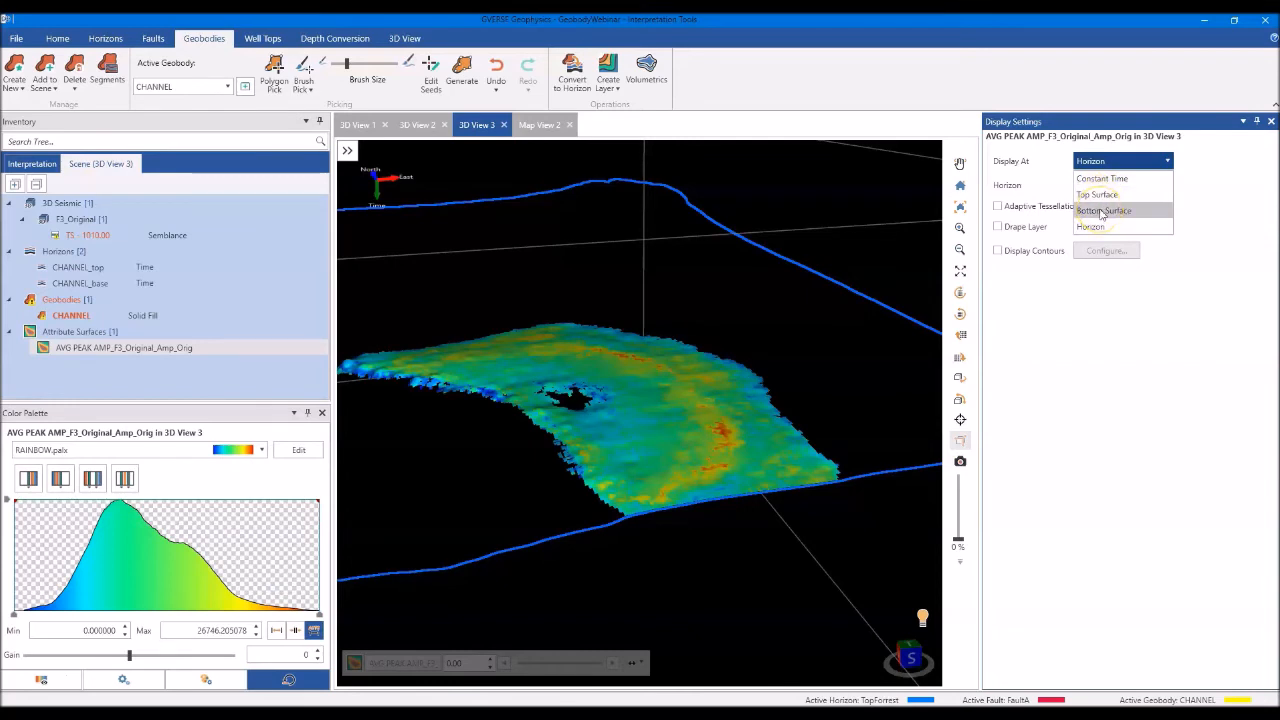
left_click(1111, 363)
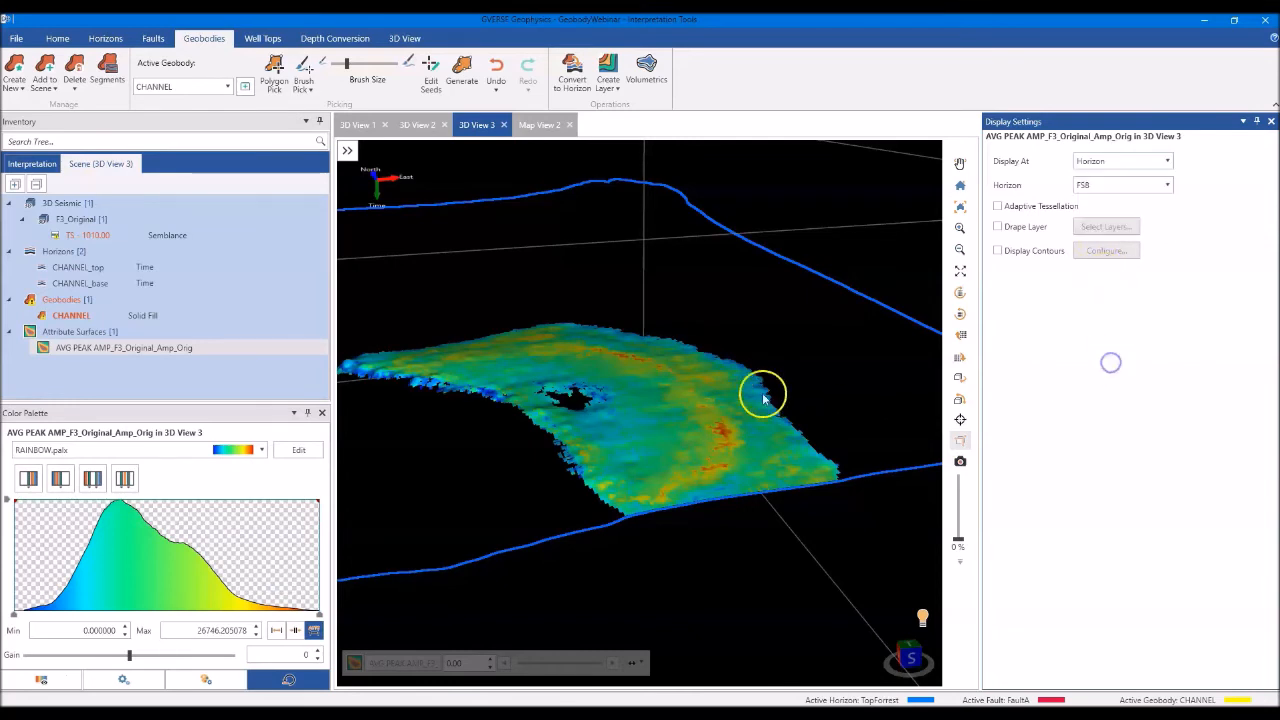
scroll(762, 394, "down", 2)
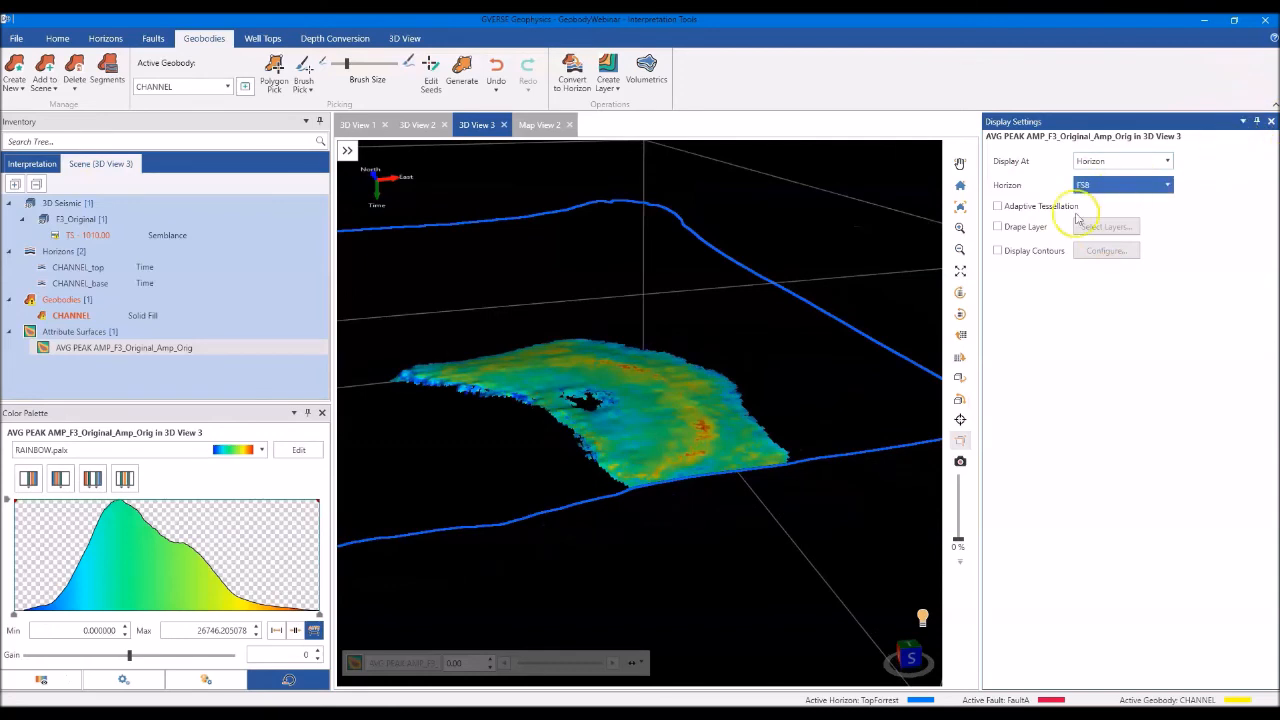
left_click(1120, 161)
left_click(1108, 177)
scroll(682, 365, "down", 2)
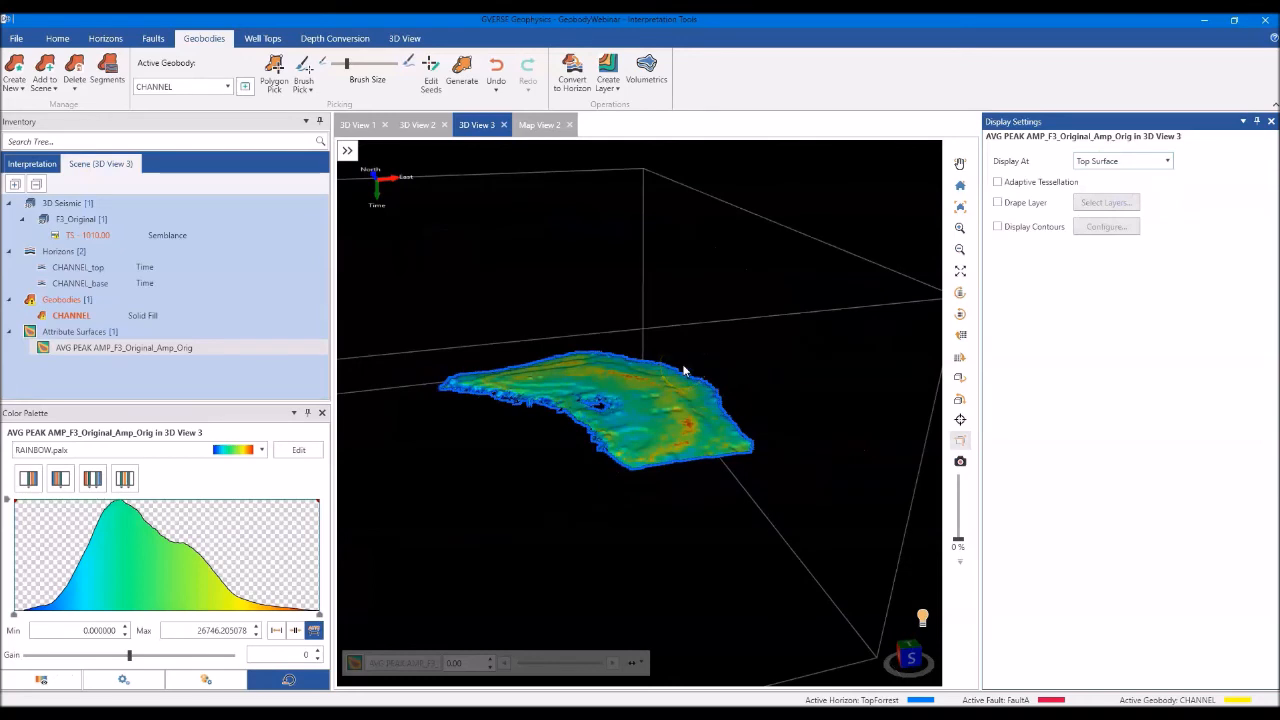
left_click(1271, 121)
left_click_drag(840, 418, 794, 435)
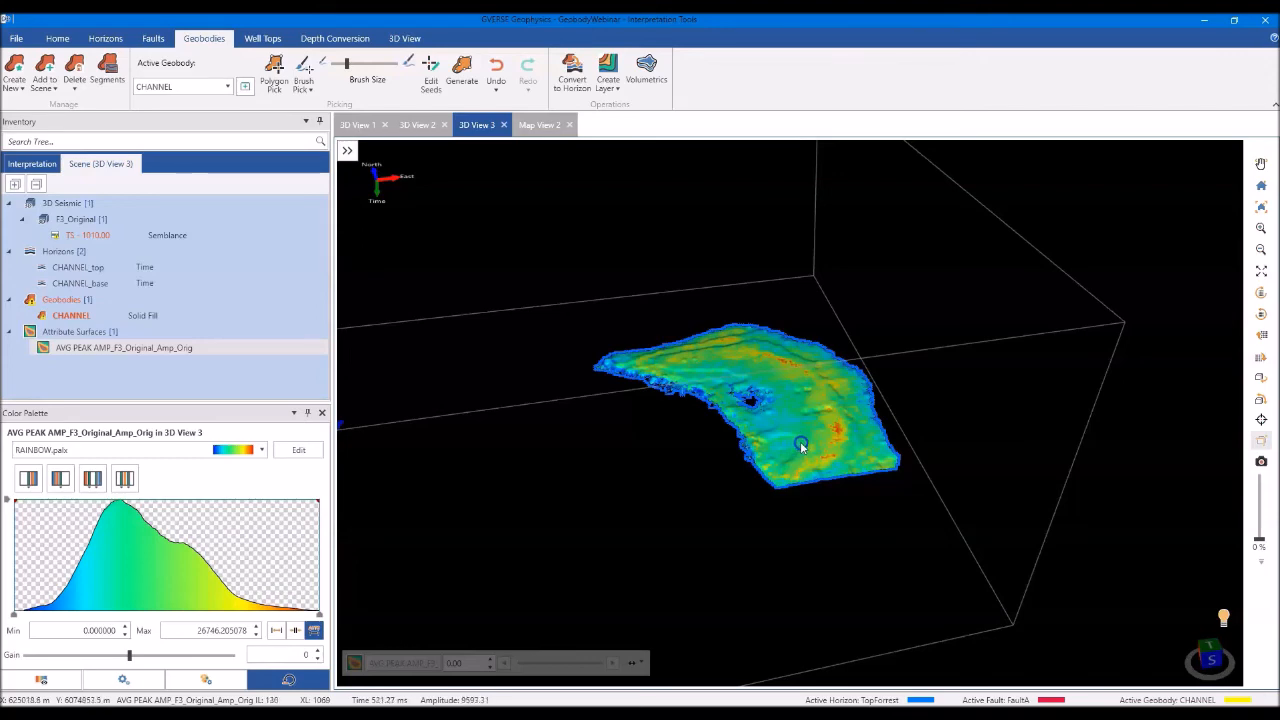
- Calculate the volume of geobody G1 in Geobody Volumetrics using a constant velocity of 2500 m/s
left_click(646, 72)
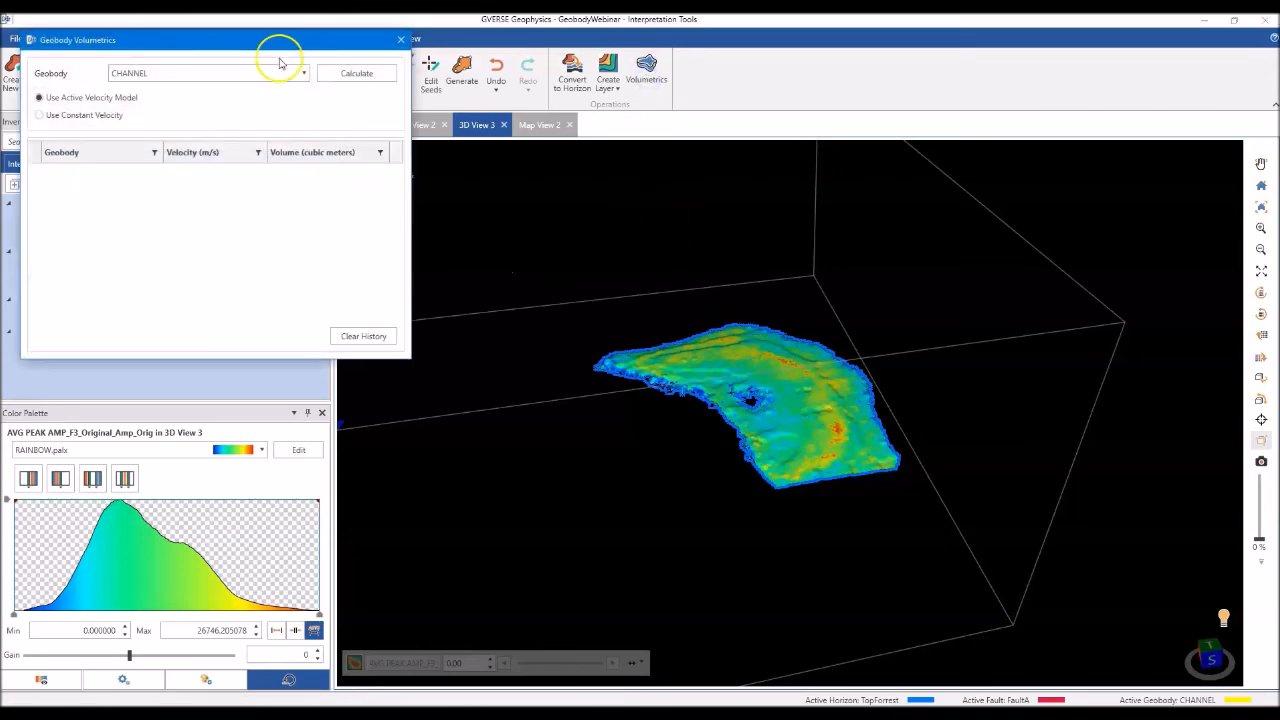
left_click_drag(281, 42, 549, 198)
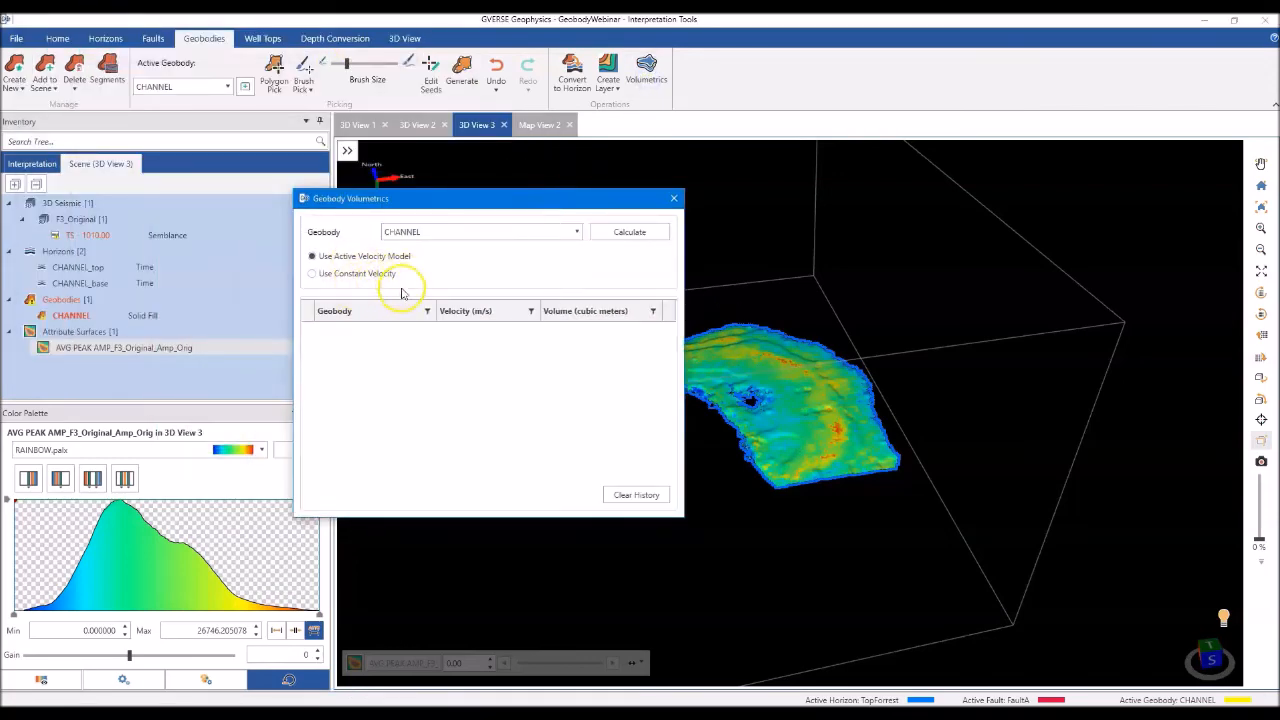
left_click(468, 233)
left_click(473, 249)
left_click(381, 262)
left_click(388, 277)
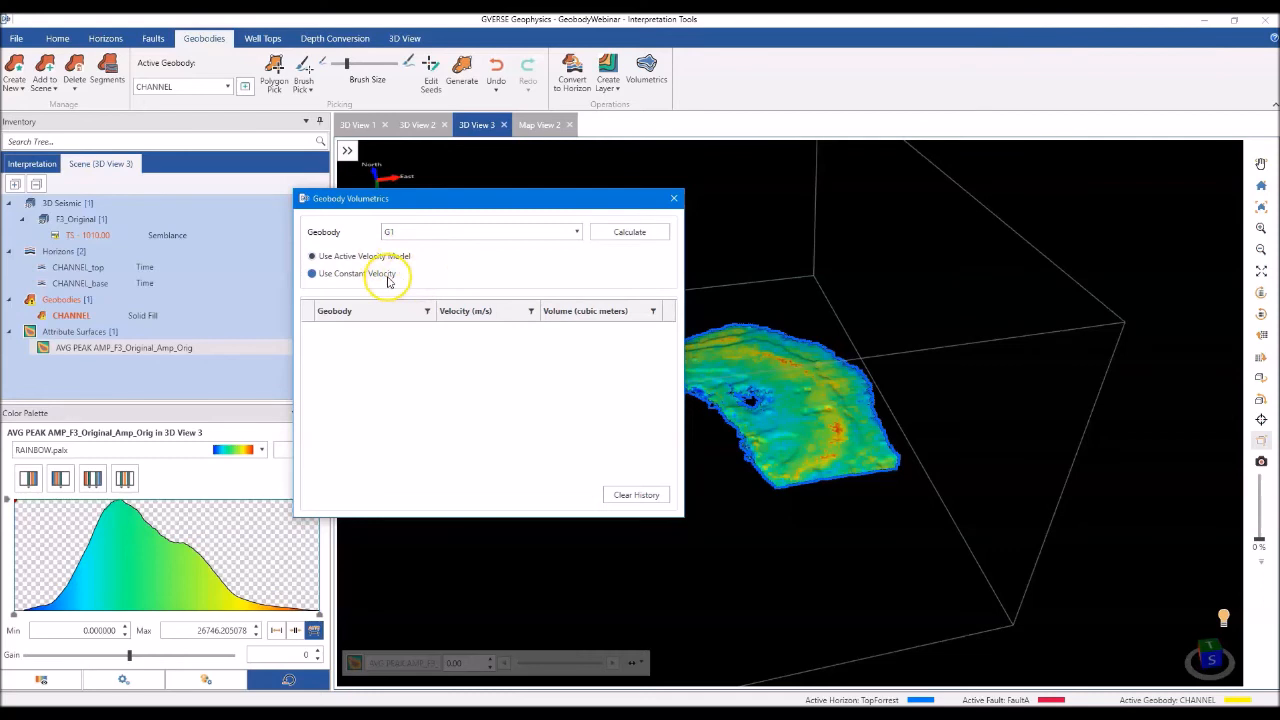
left_click(388, 277)
left_click(531, 281)
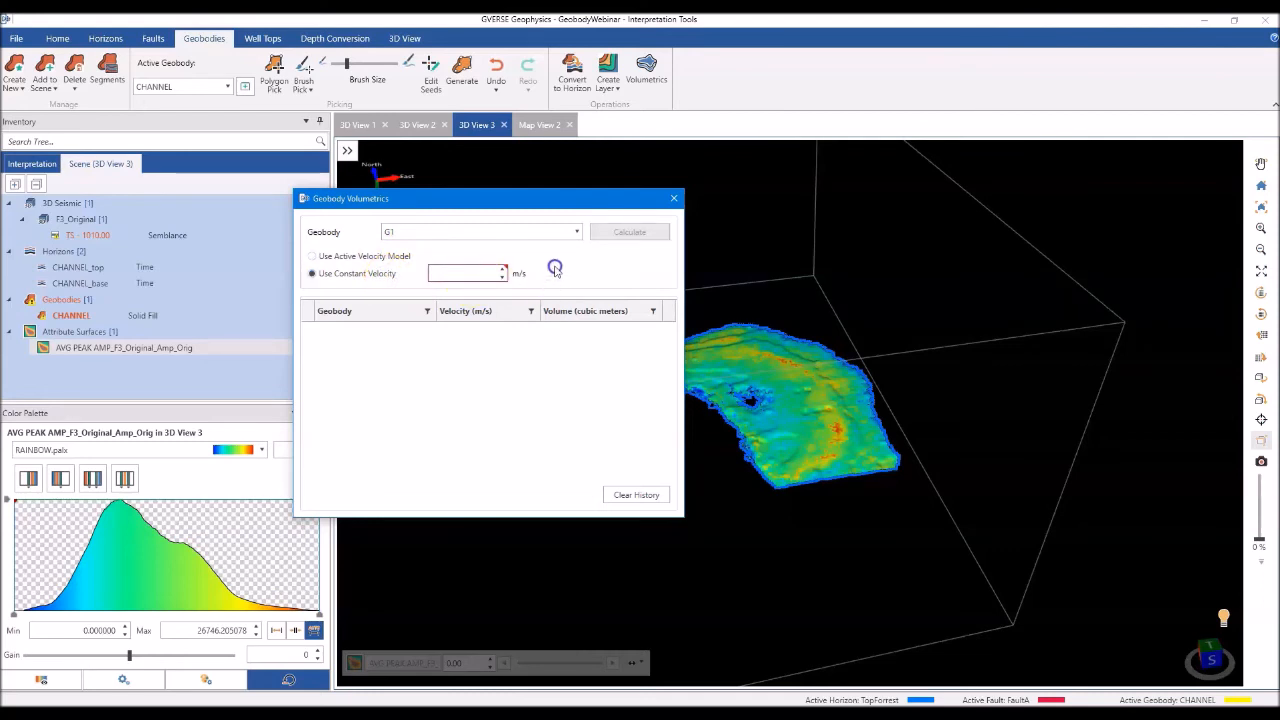
type("2500")
left_click(616, 233)
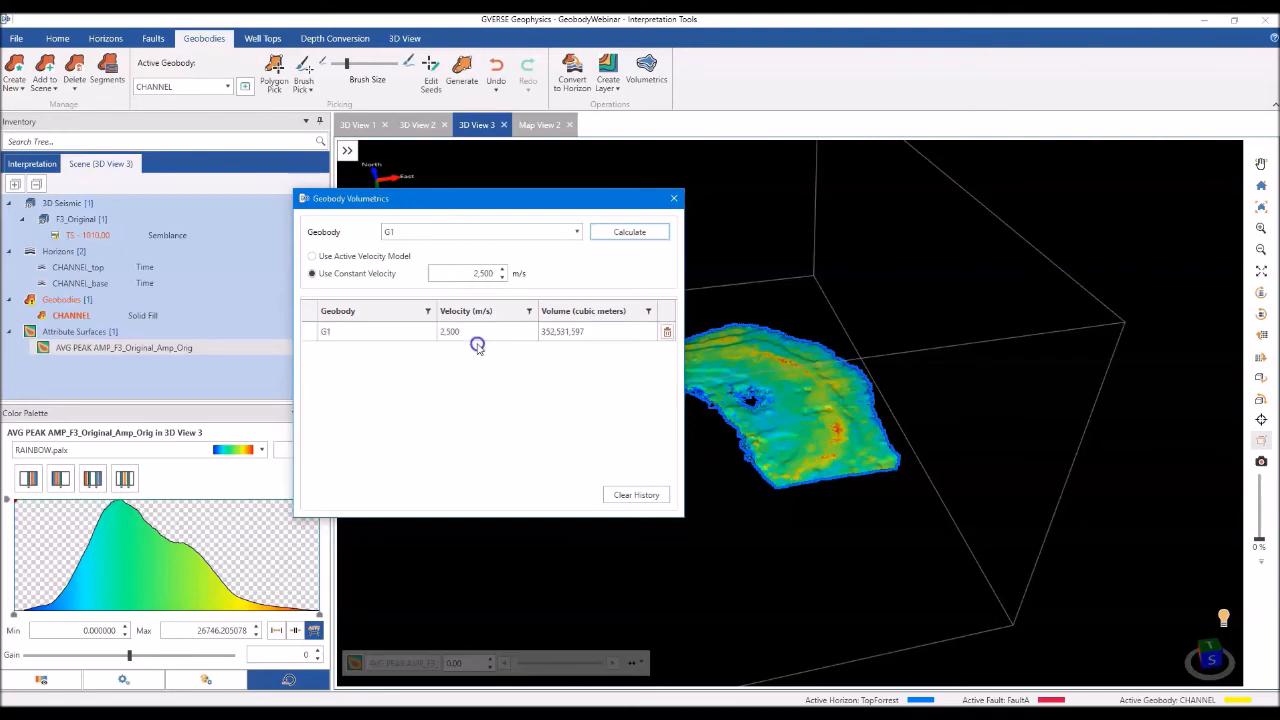
left_click(589, 369)
left_click(508, 351)
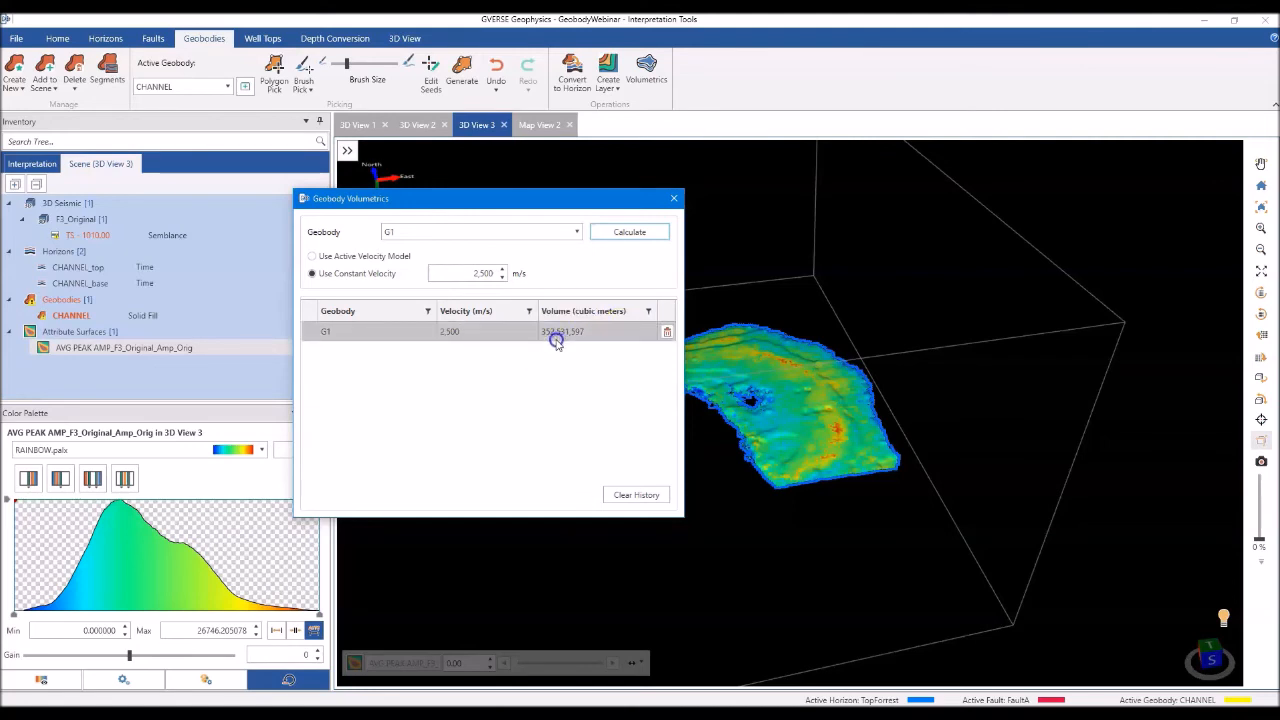
- Calculate the volume of G1 again with a constant velocity of 3000 m/s, compare the results and close the volumetrics dialog
left_click(455, 272)
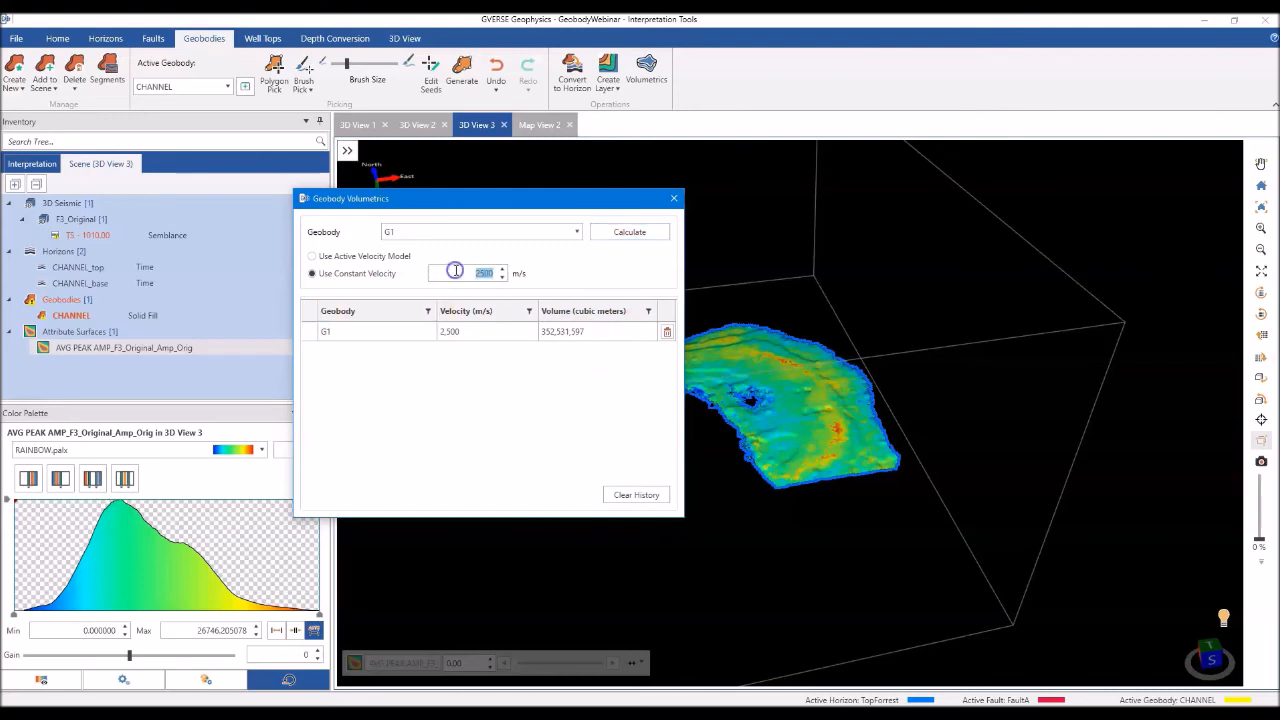
type("300")
left_click(623, 234)
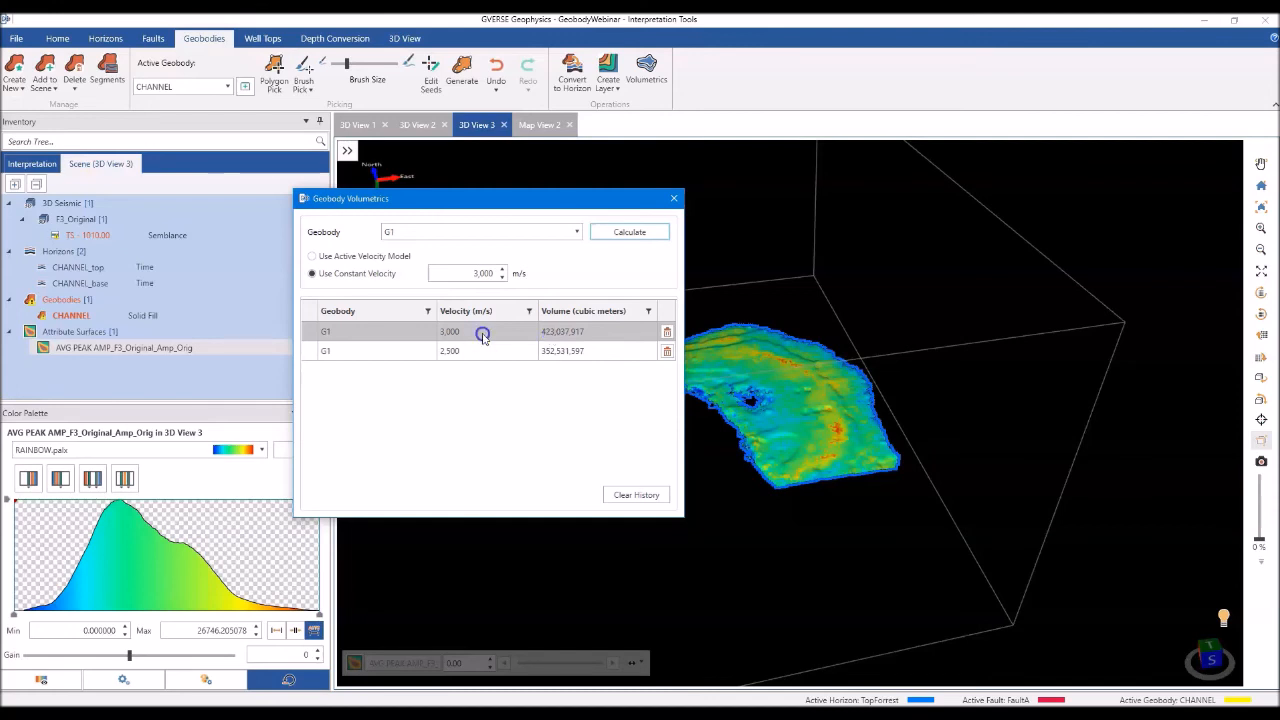
left_click(313, 347)
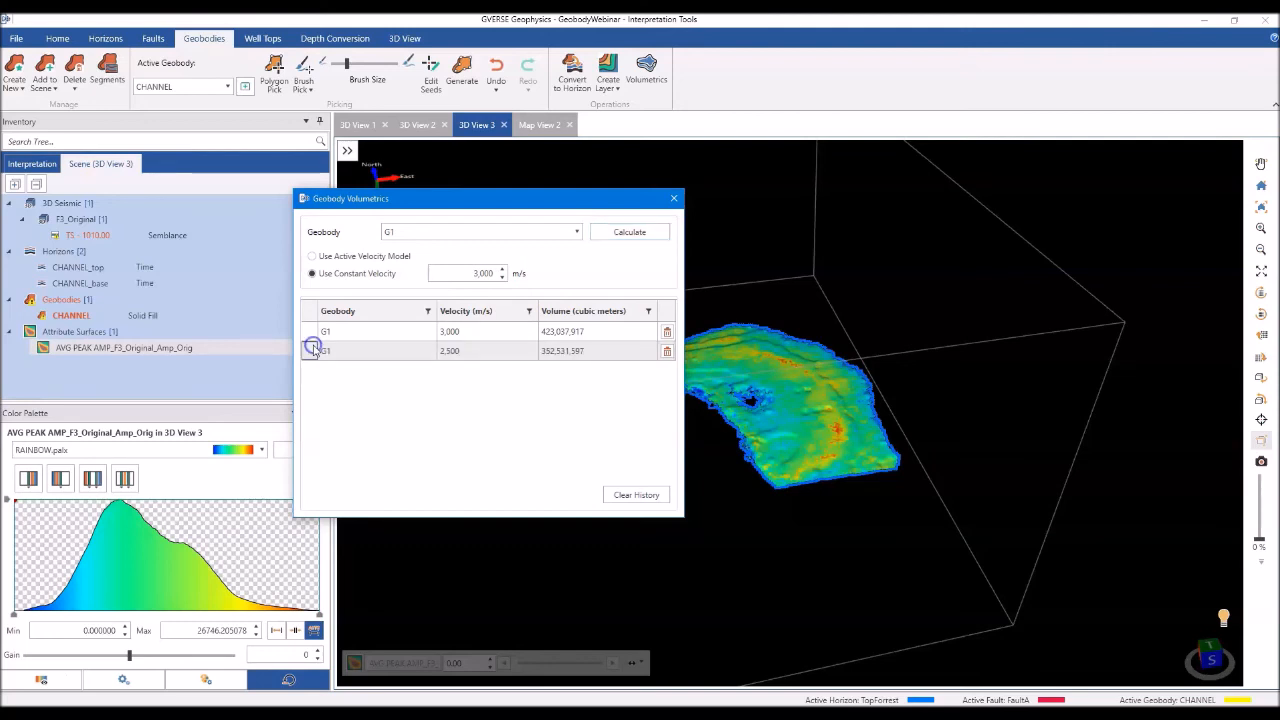
left_click(673, 198)
- Switch to 3D View 1 and turn on Depth Mode for its scene
left_click_drag(654, 423, 603, 398)
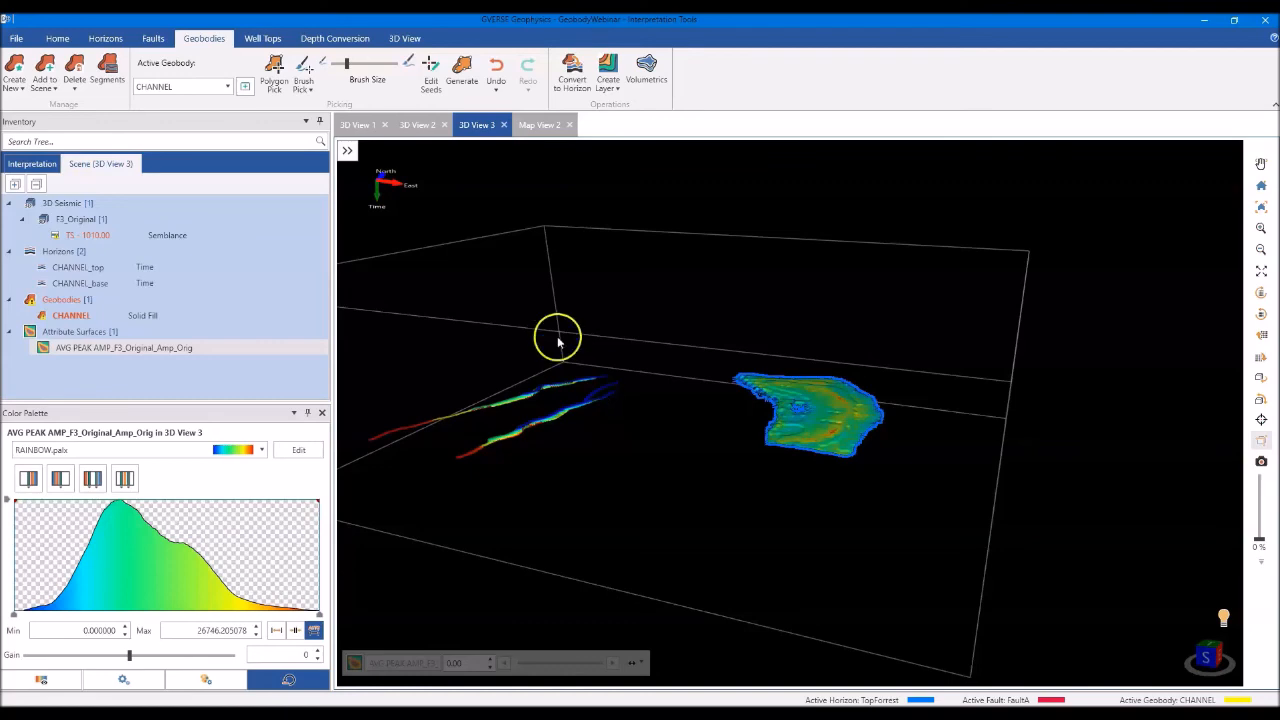
left_click(357, 125)
left_click_drag(623, 337, 746, 396)
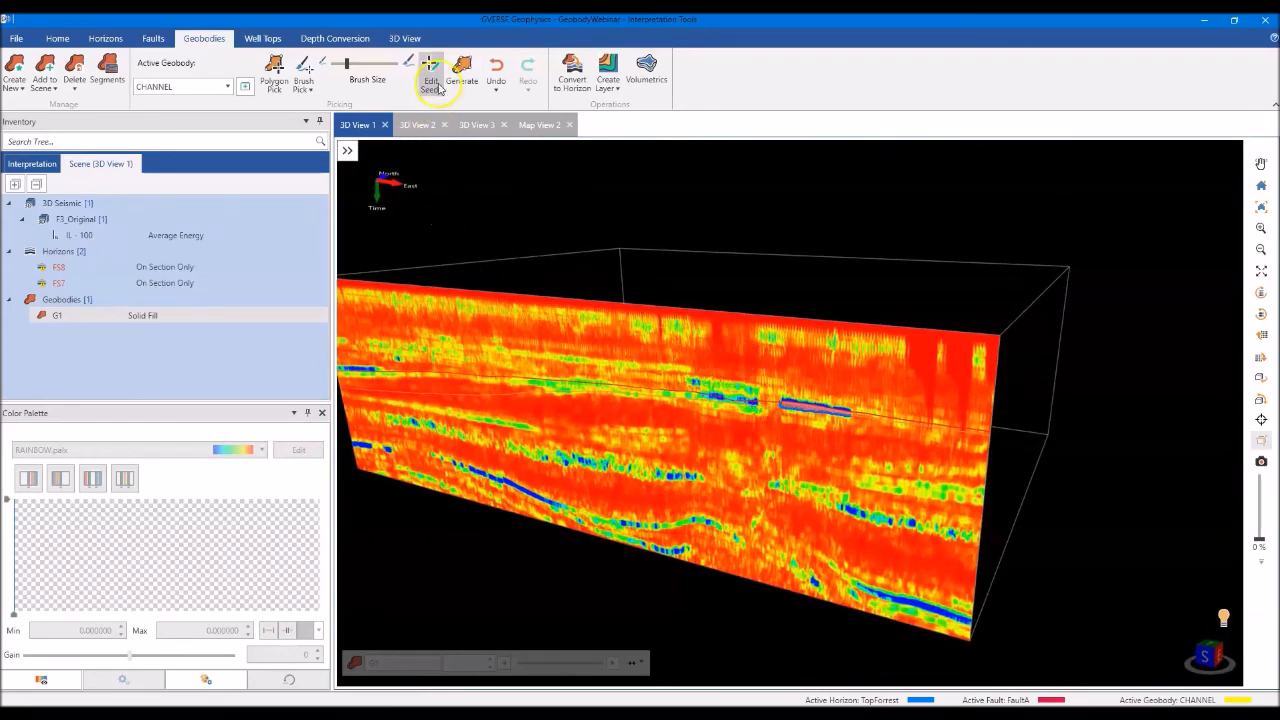
left_click(404, 38)
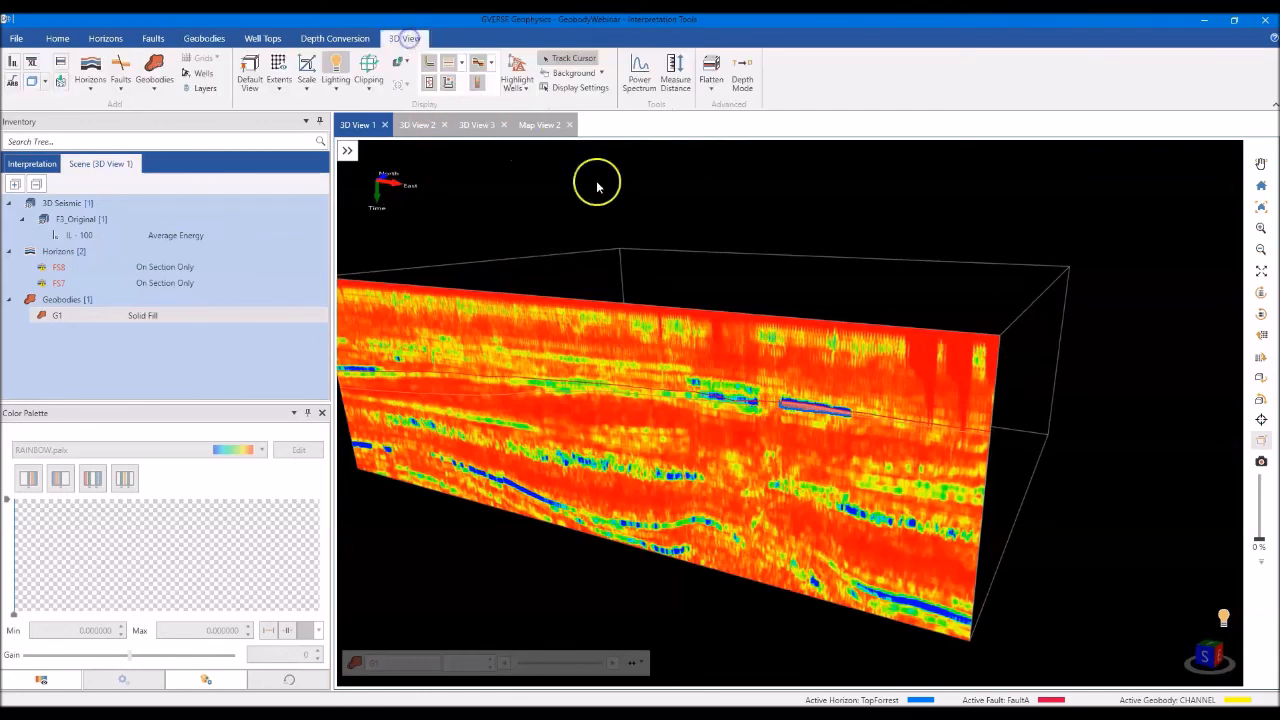
left_click(745, 86)
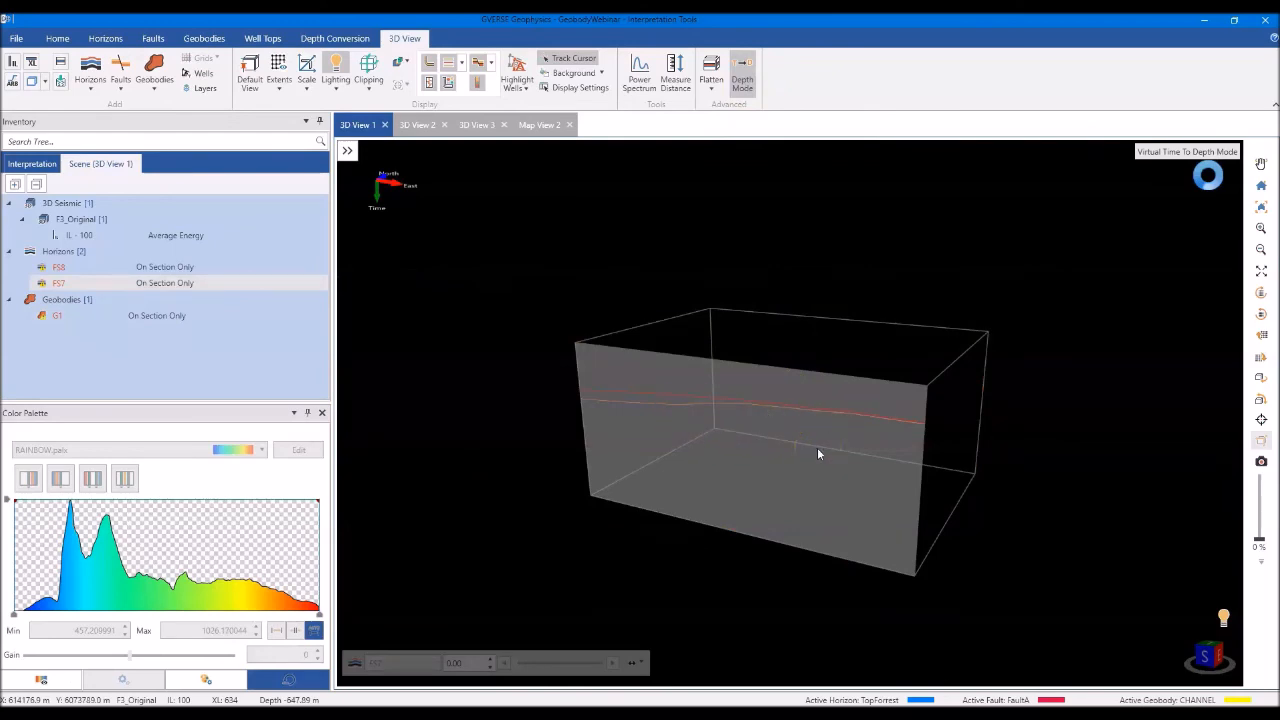
- Change the data version of inline 100 in 3D View 1 to Amp_Orig
scroll(817, 447, "up", 8)
scroll(822, 448, "down", 6)
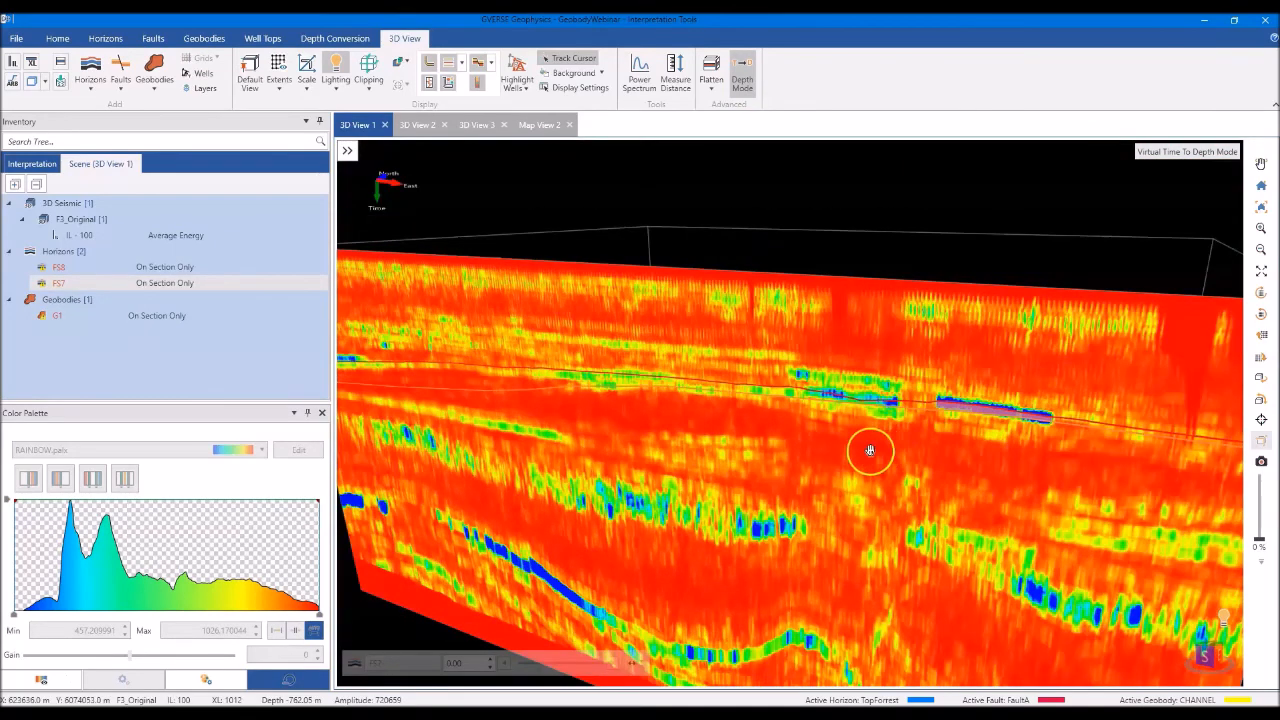
scroll(855, 445, "up", 3)
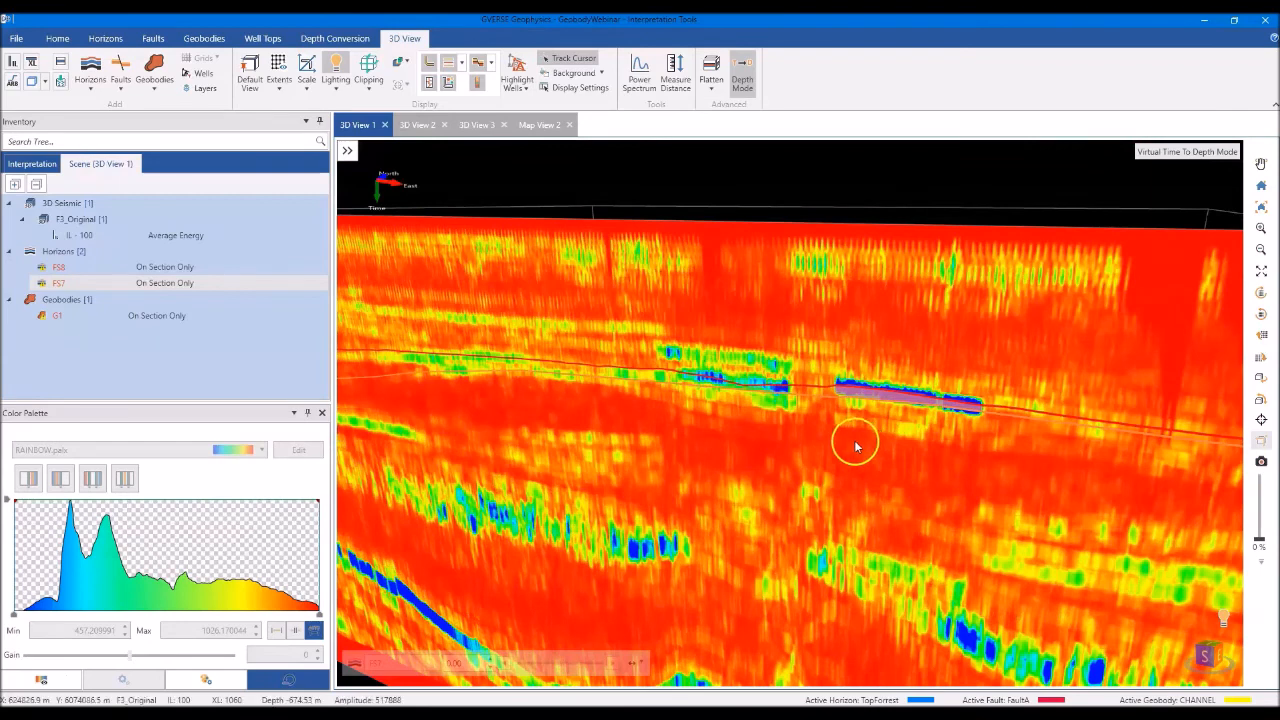
left_click(855, 447)
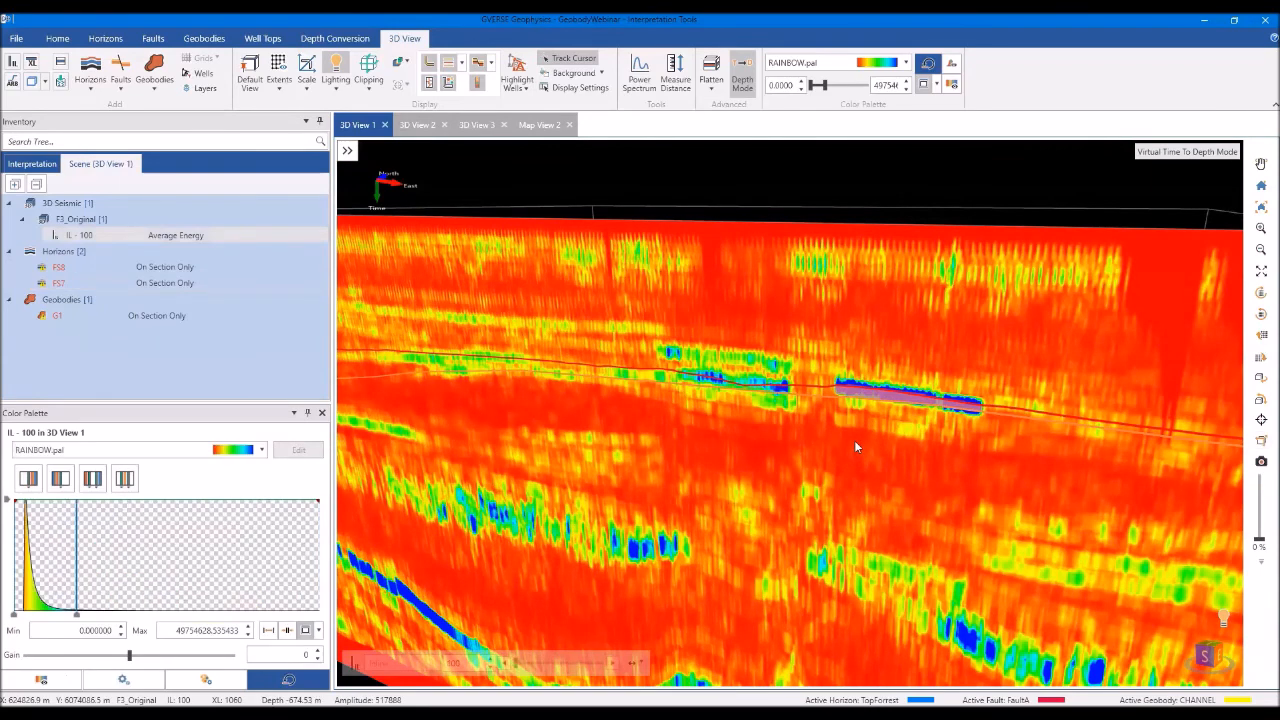
right_click(855, 447)
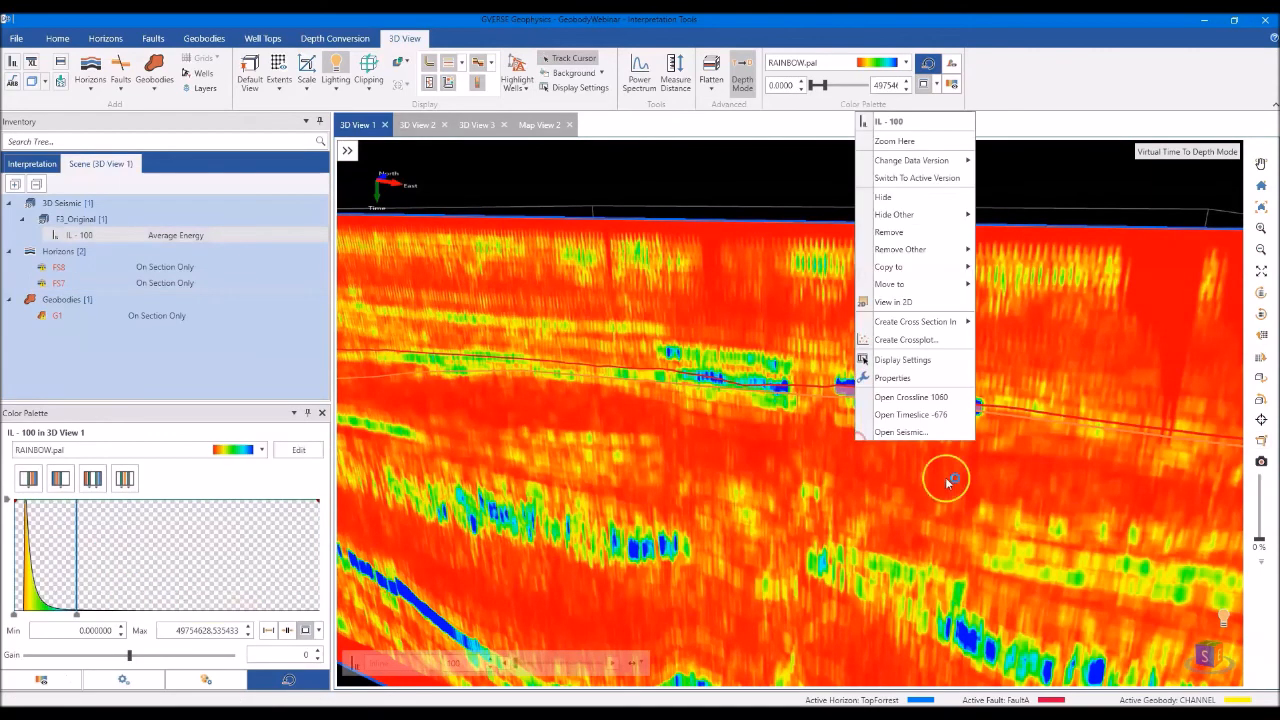
left_click(938, 202)
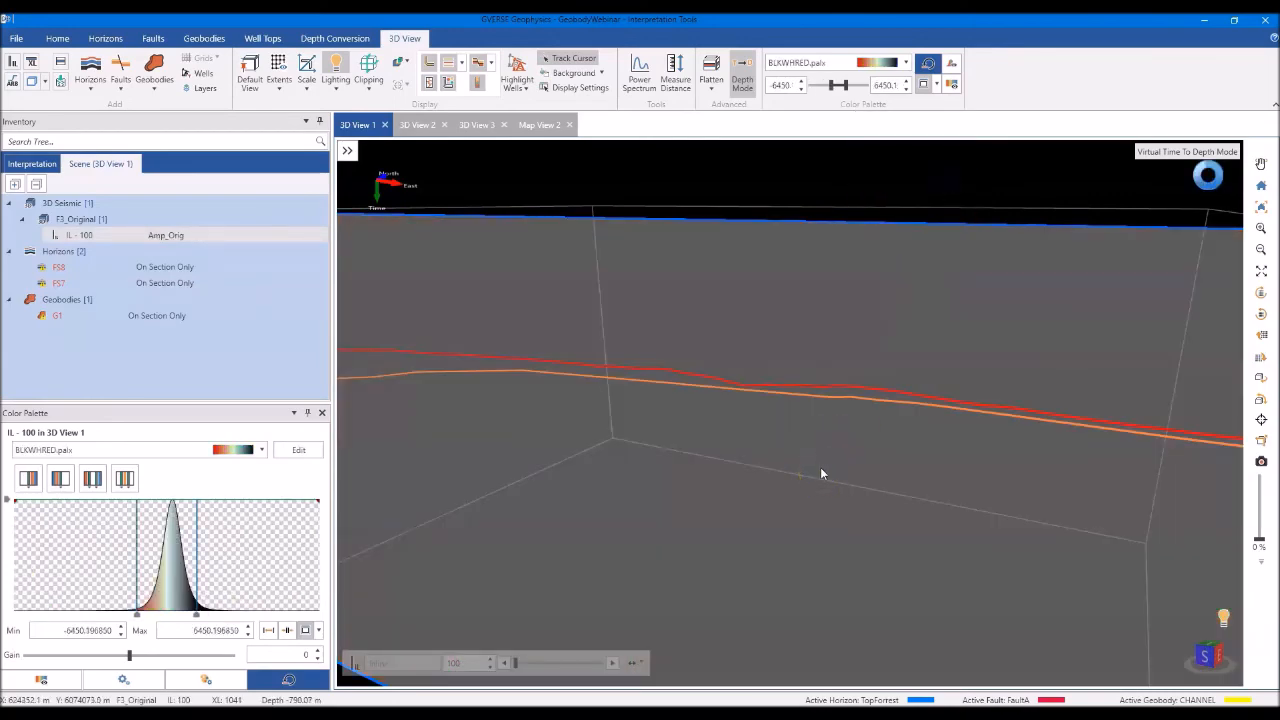
- Examine geobody G1 and horizons FS8 and FS7 on the inline 100 amplitude section in depth, up close and from different angles
scroll(796, 480, "down", 3)
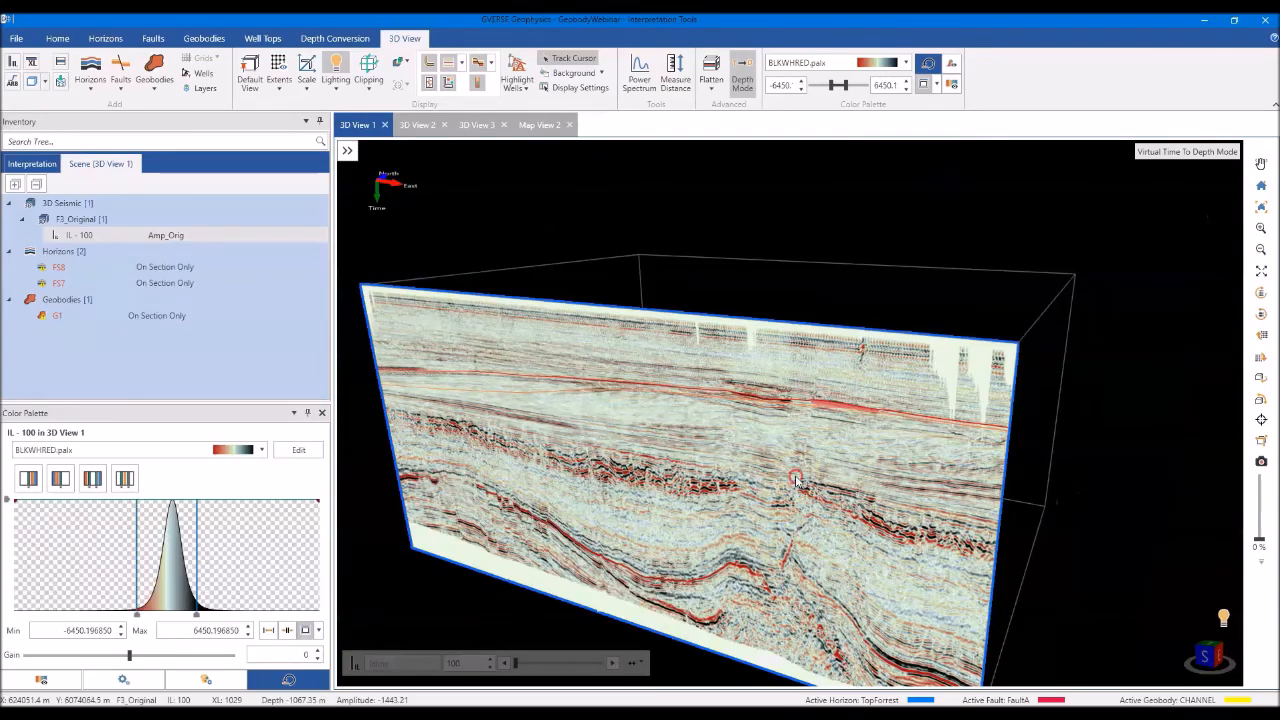
scroll(796, 480, "up", 1)
scroll(762, 383, "up", 3)
scroll(762, 383, "down", 3)
scroll(708, 345, "up", 2)
left_click_drag(791, 375, 788, 404)
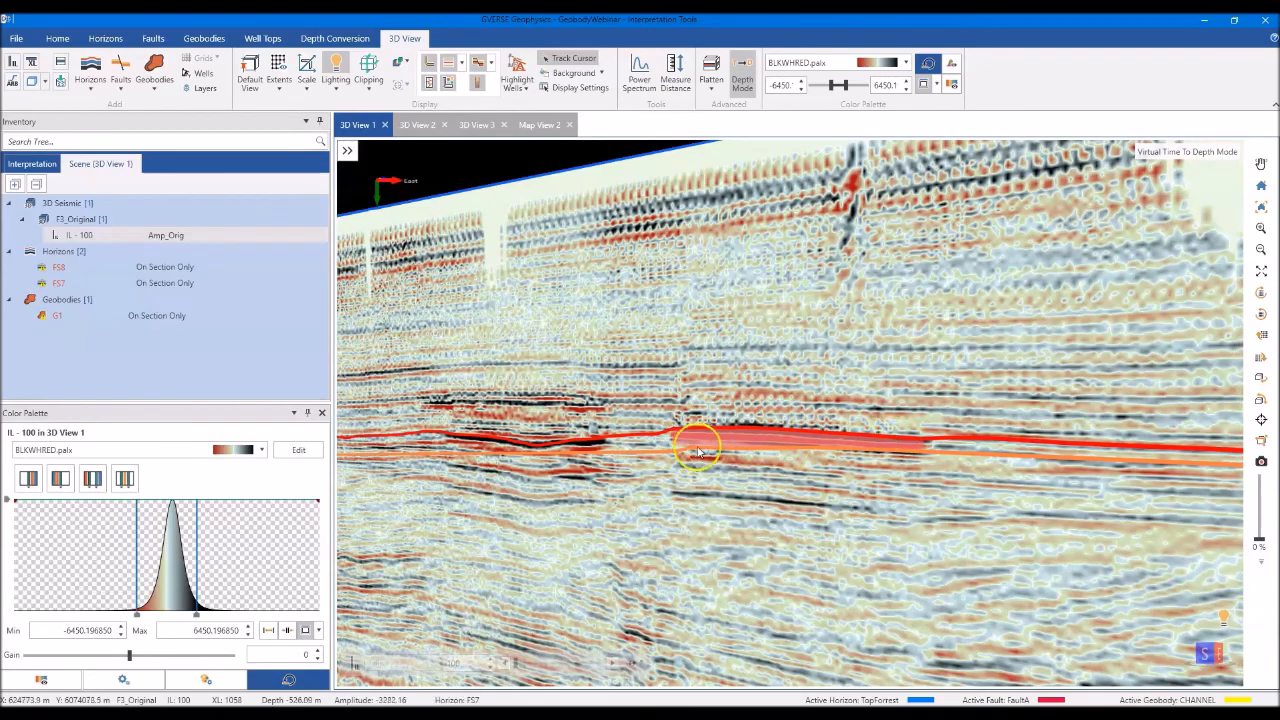
left_click_drag(866, 445, 865, 487)
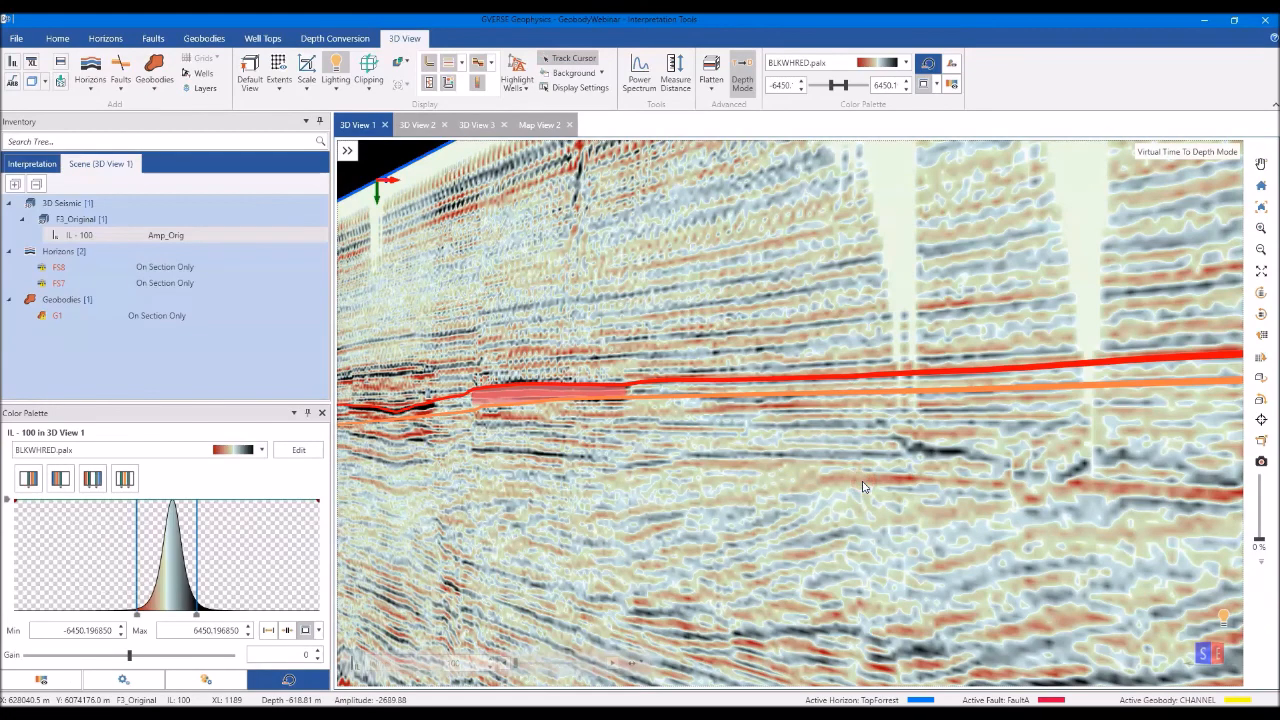